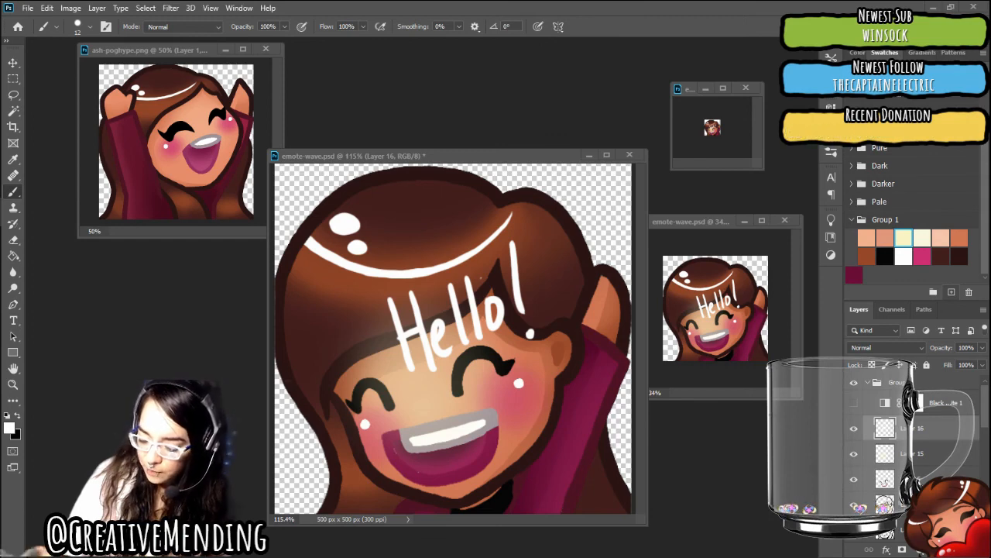
# Open the ash-cry image from the Emojis folder as a reference
pyautogui.moveTo(704, 221)
pyautogui.mouseDown()
pyautogui.moveTo(694, 213)
pyautogui.moveTo(711, 227)
pyautogui.mouseUp()
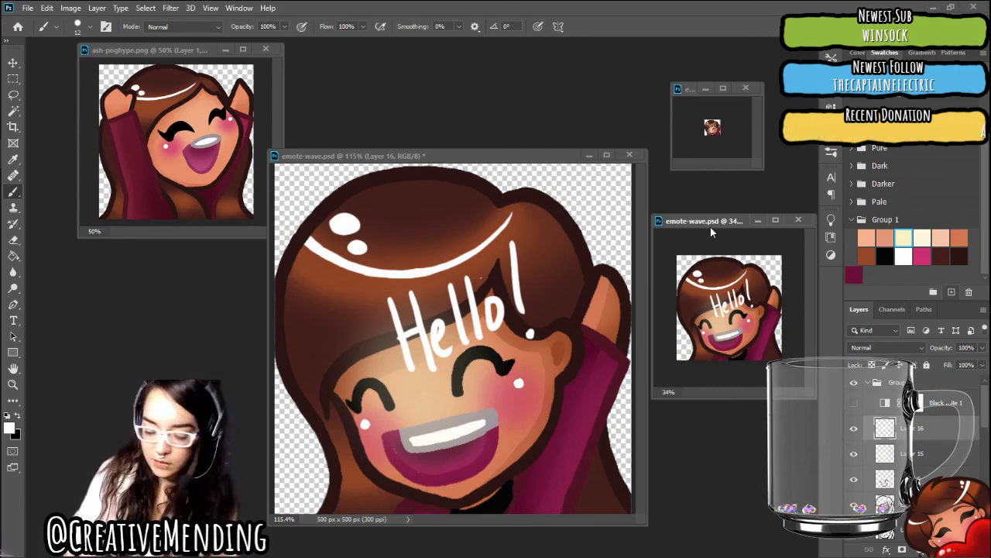
pyautogui.moveTo(4, 36)
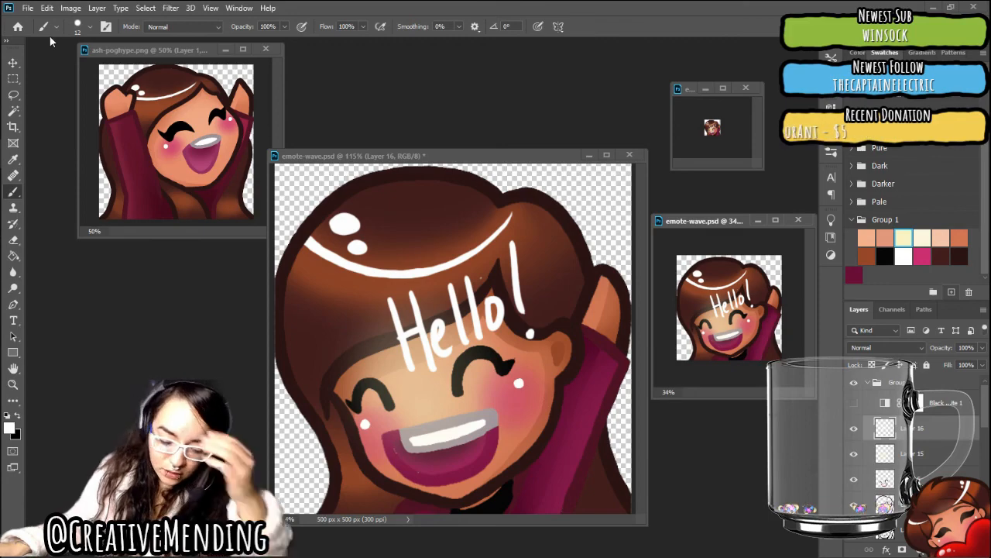
pyautogui.click(27, 7)
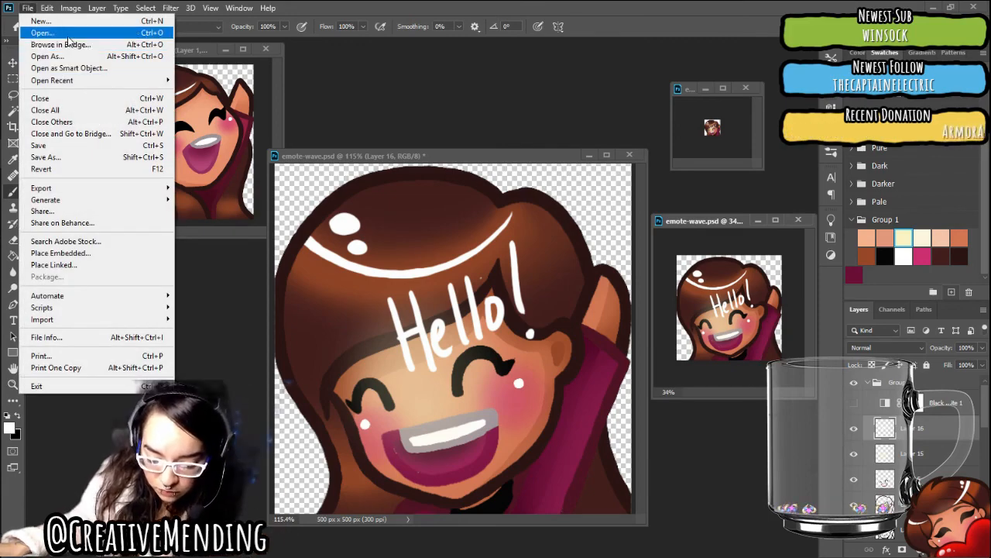
pyautogui.click(67, 36)
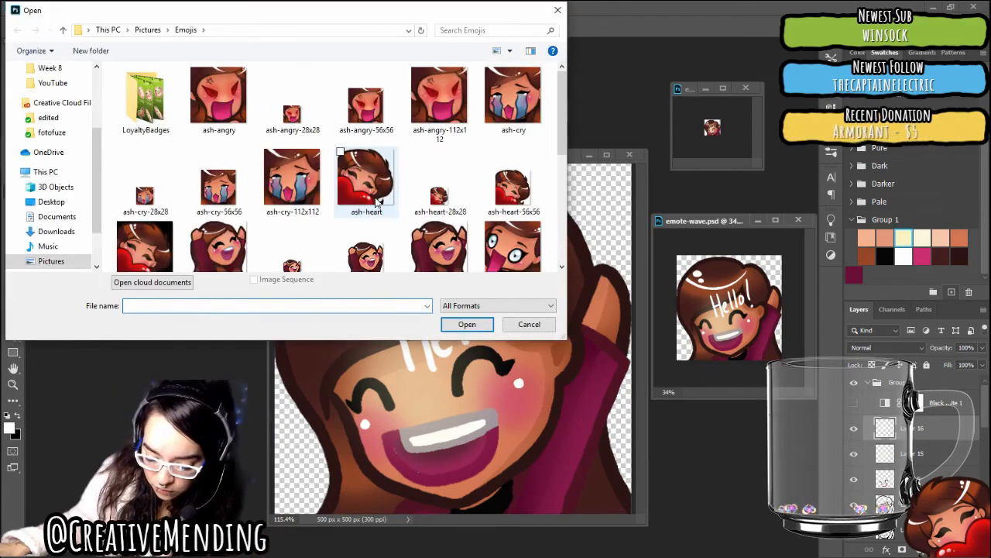
pyautogui.scroll(-3, 378, 201)
pyautogui.scroll(-2, 364, 195)
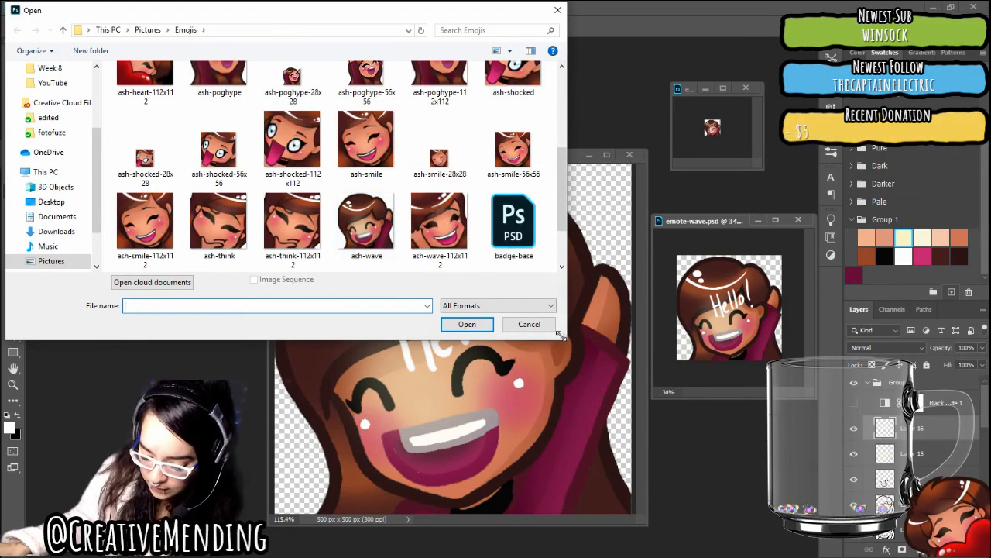
pyautogui.moveTo(559, 334); pyautogui.dragTo(601, 477)
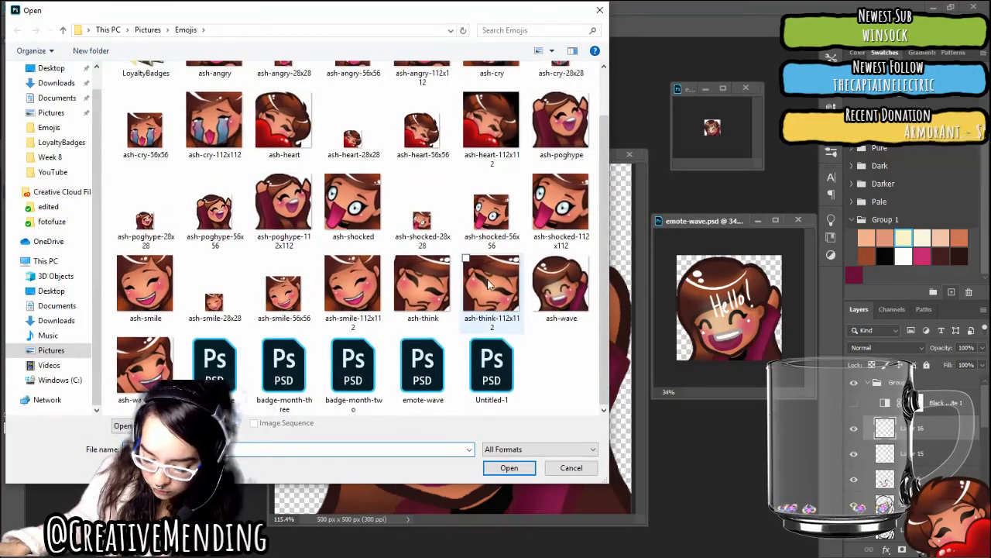
pyautogui.scroll(1, 488, 285)
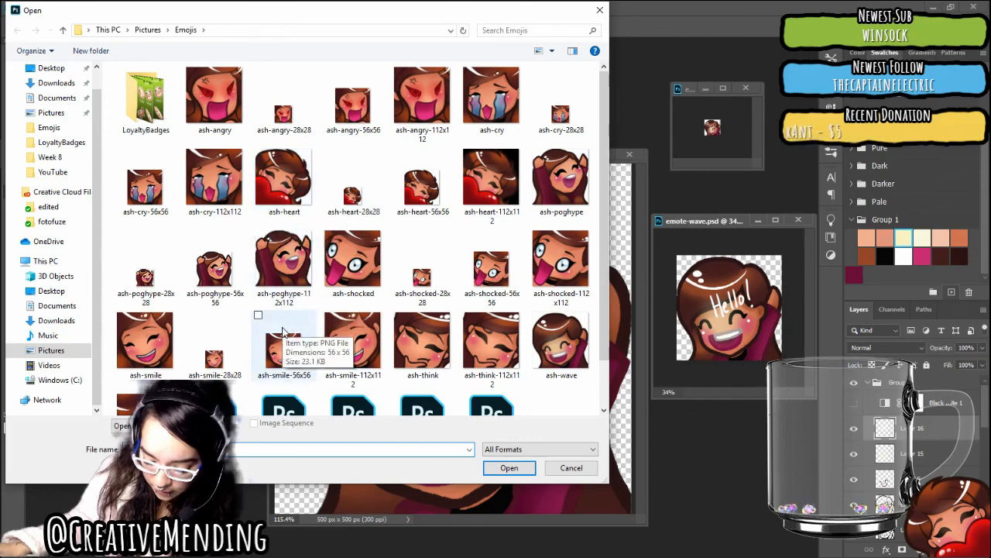
pyautogui.scroll(-1, 372, 304)
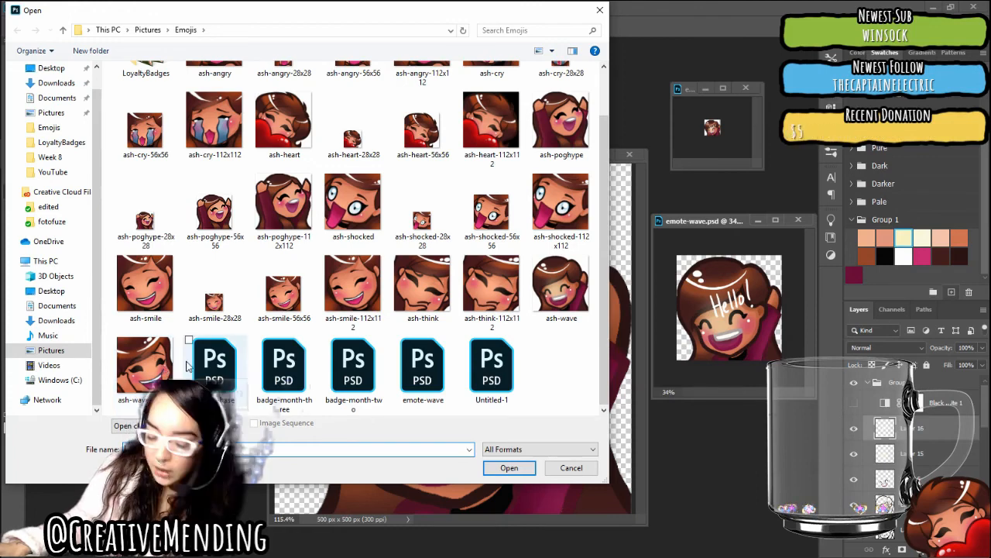
pyautogui.scroll(1, 417, 338)
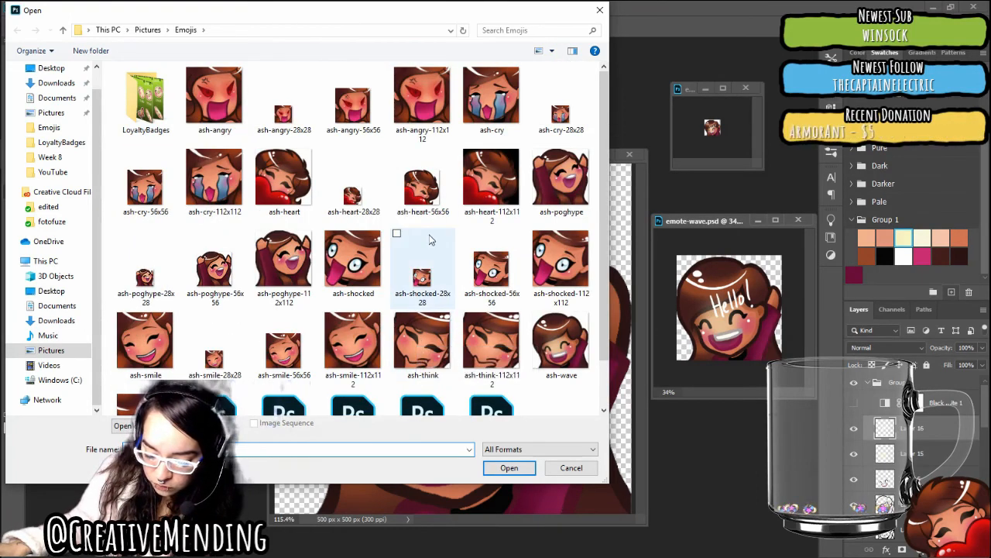
pyautogui.click(510, 115)
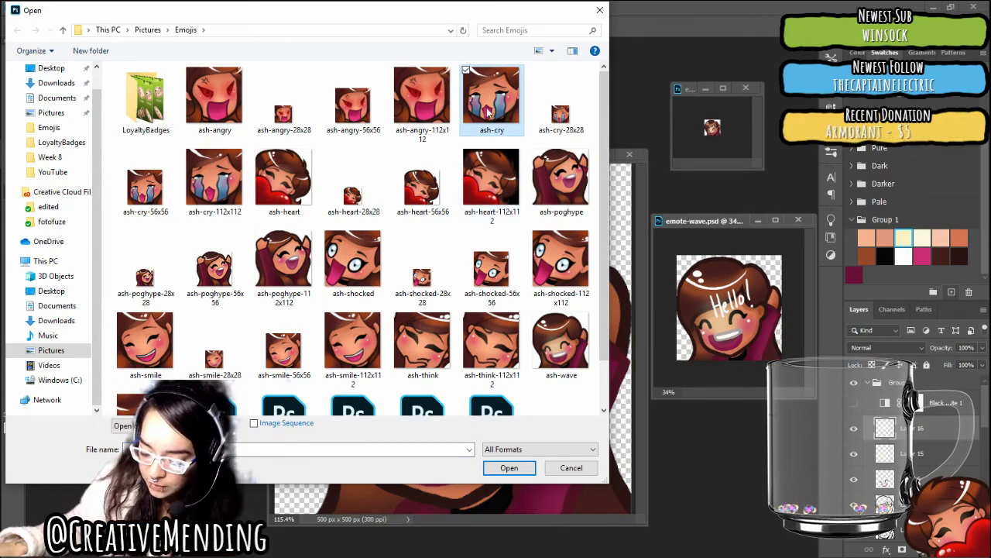
pyautogui.click(508, 468)
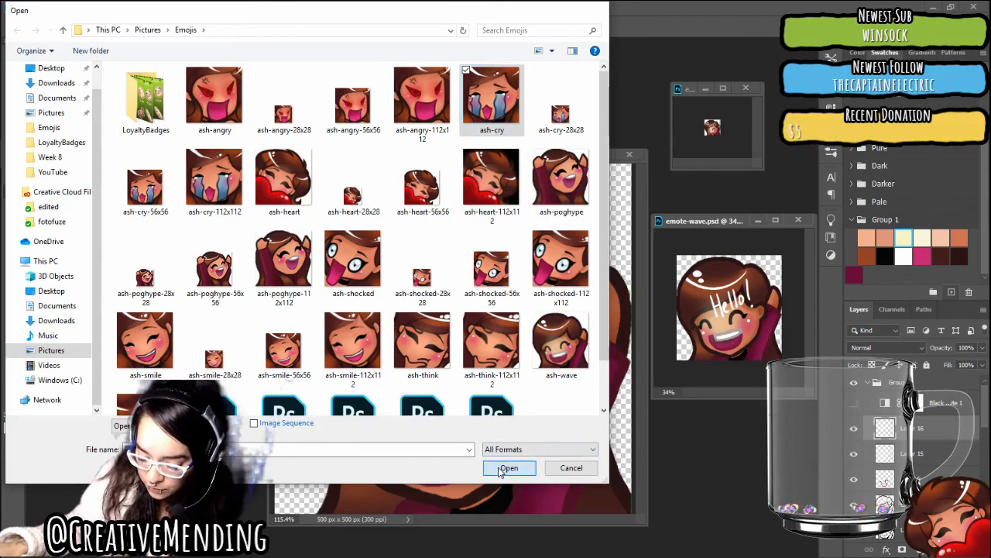
# Place the ash-cry and ash-poghype reference windows beside the emote-wave canvas and reduce the ash-cry window's size
pyautogui.moveTo(673, 222); pyautogui.dragTo(255, 165)
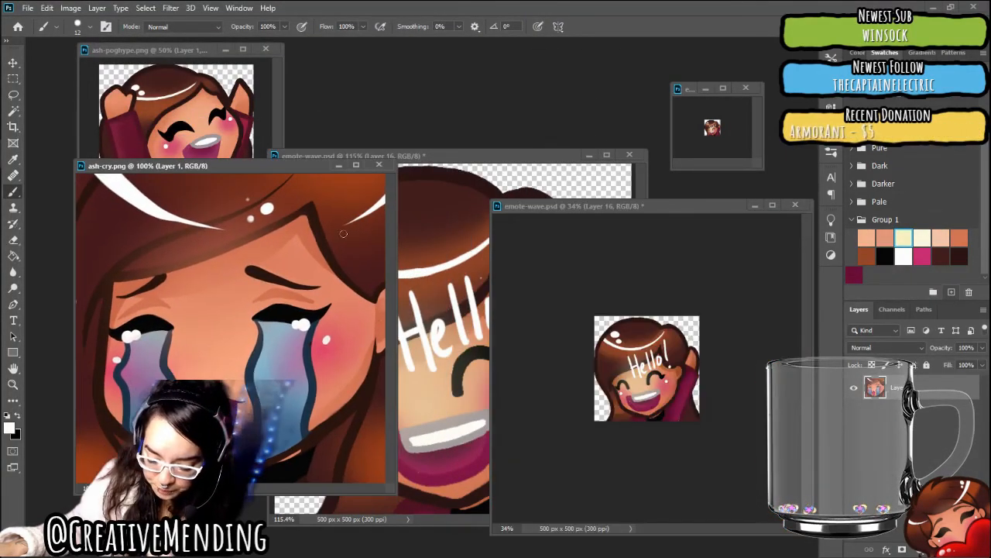
pyautogui.moveTo(162, 51); pyautogui.dragTo(123, 61)
pyautogui.click(384, 477)
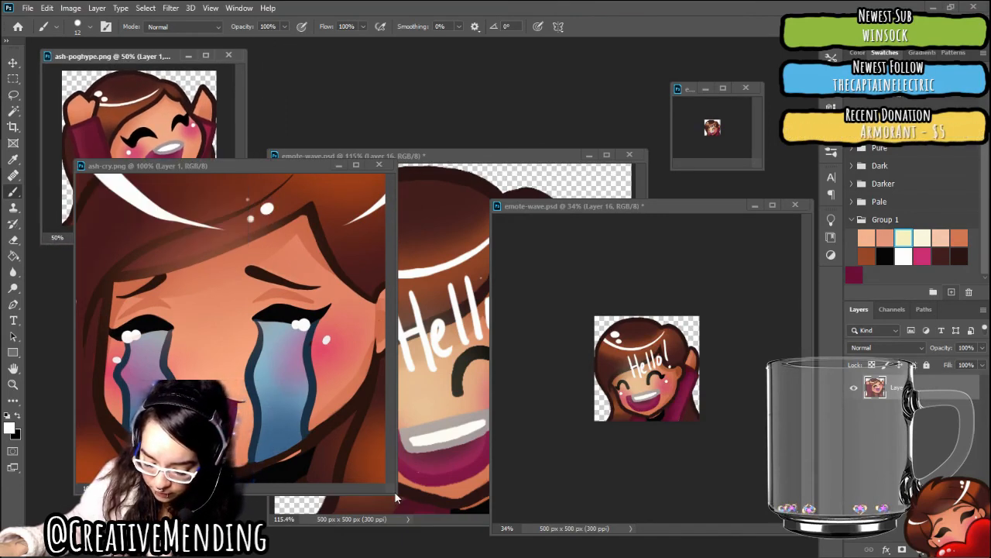
pyautogui.moveTo(392, 498); pyautogui.dragTo(292, 417)
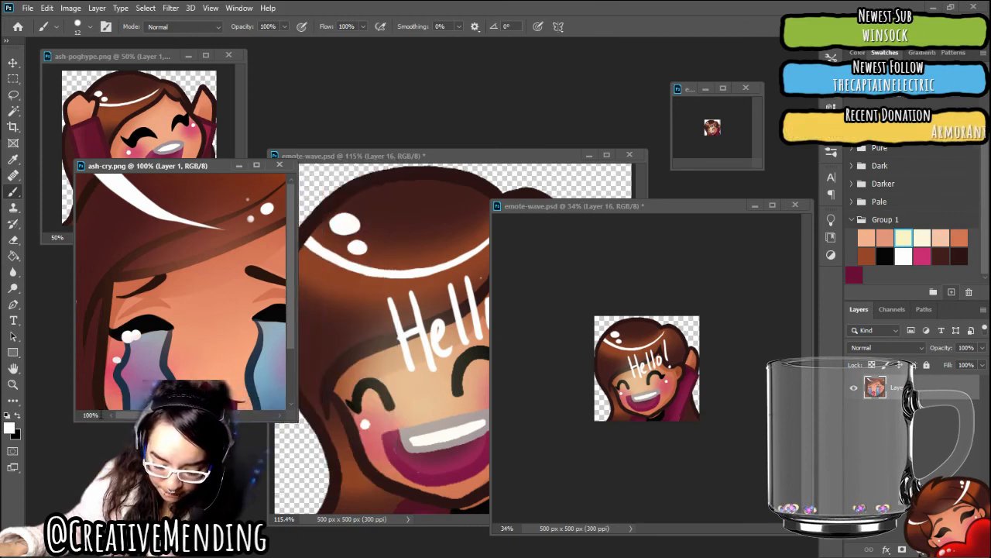
# Zoom the ash-cry image out to 16.67% and fit its small window directly below the ash-poghype reference
pyautogui.click(90, 415)
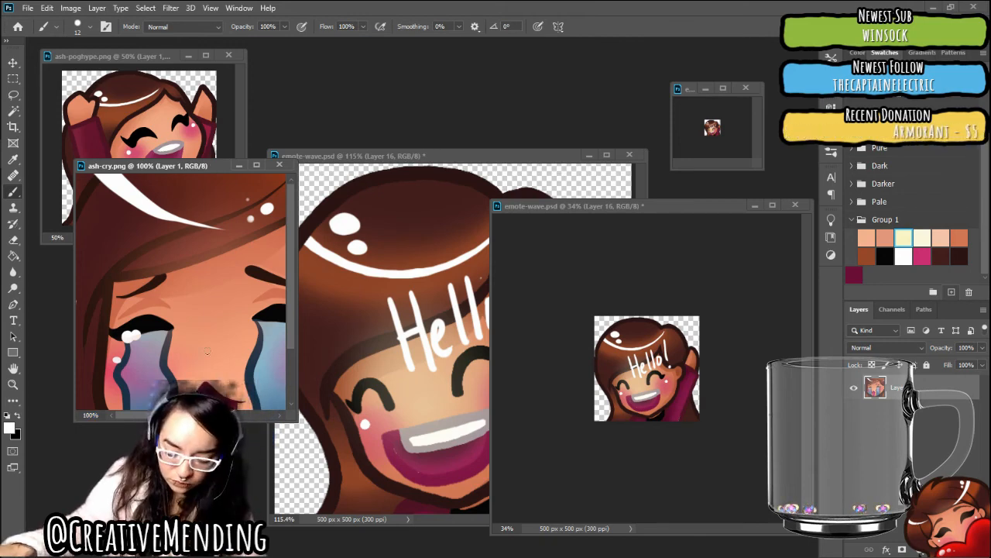
pyautogui.hotkey('ctrl', '-')
pyautogui.hotkey('ctrl', '-')
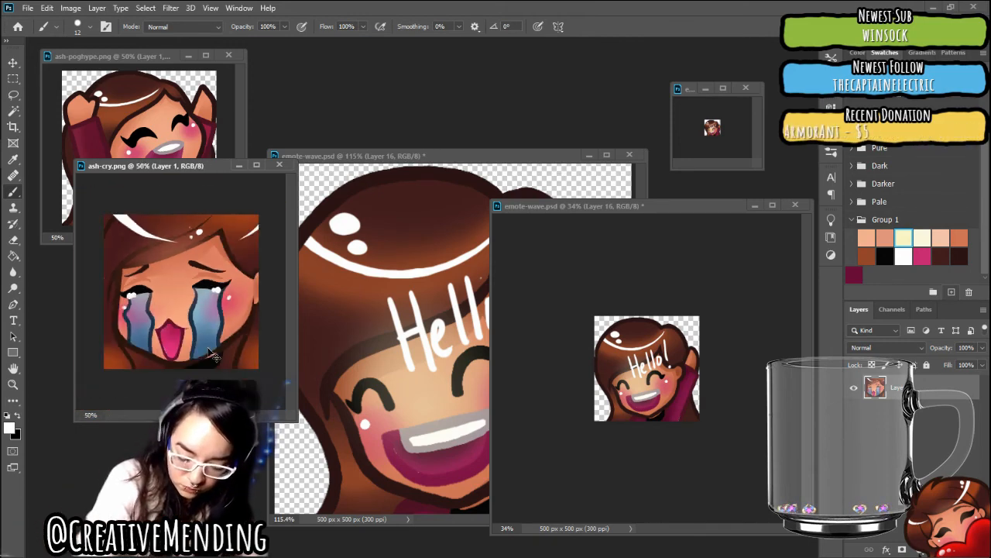
pyautogui.hotkey('ctrl', '-')
pyautogui.hotkey('ctrl', '-')
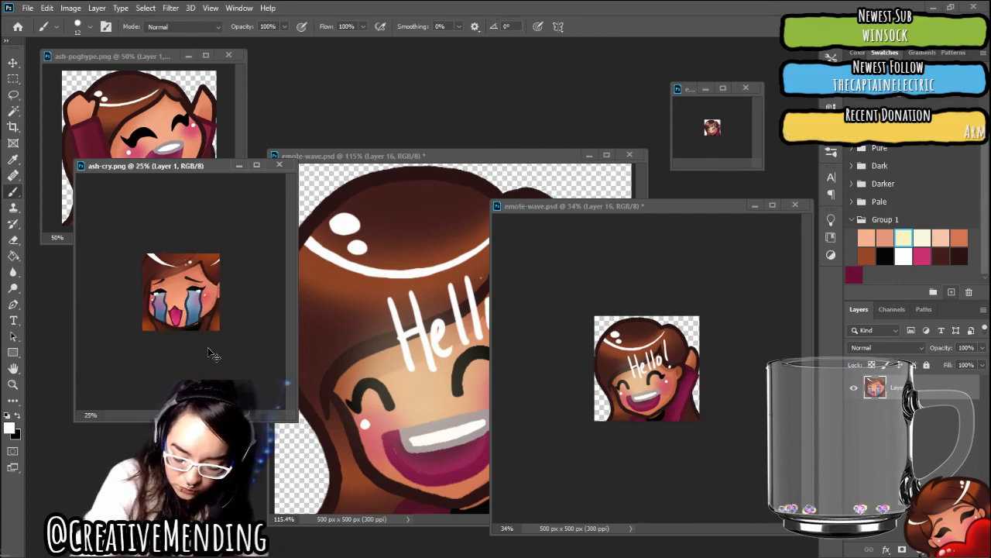
pyautogui.hotkey('ctrl', '-')
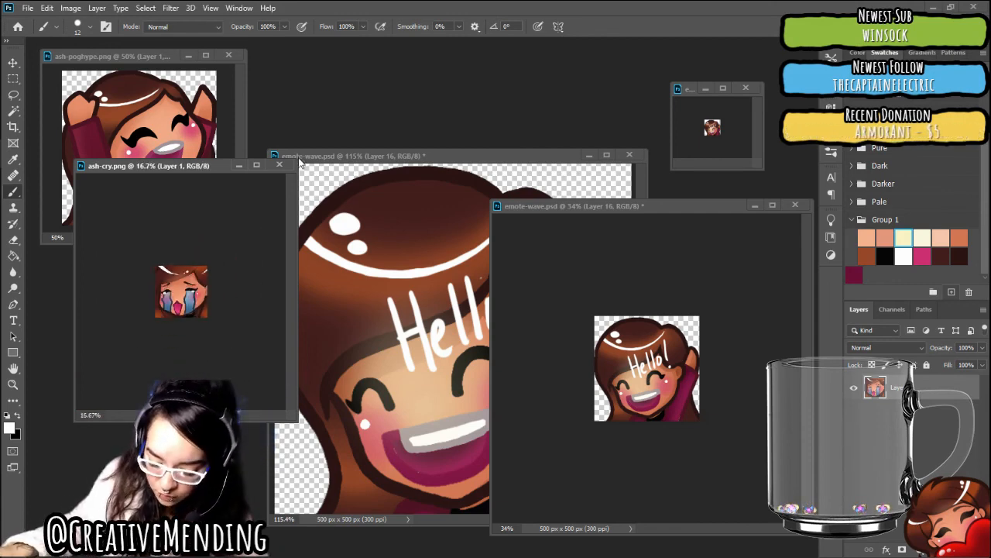
pyautogui.moveTo(299, 162); pyautogui.dragTo(55, 264)
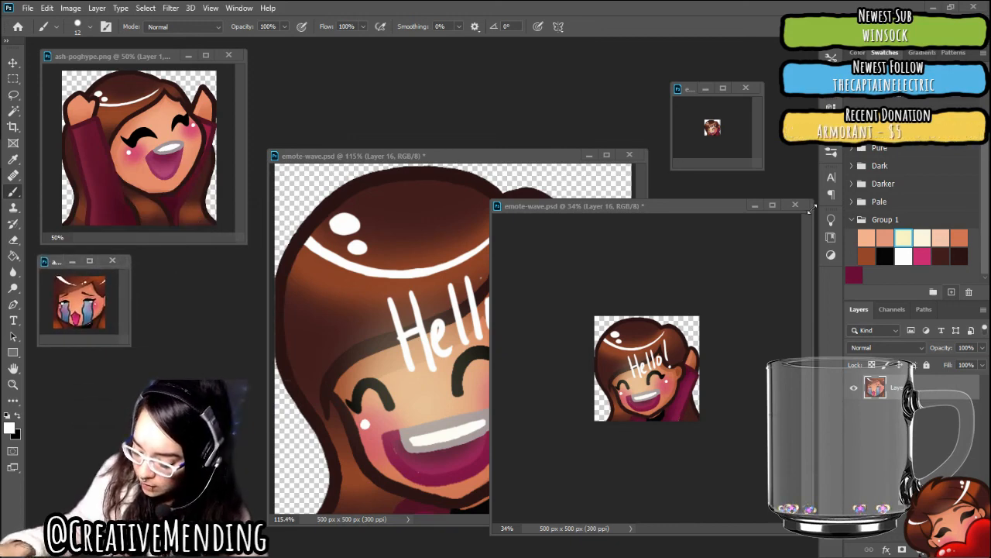
# In emote-wave.psd, collapse and hide the finished artwork's Group 1 and show the white background layer
pyautogui.click(645, 209)
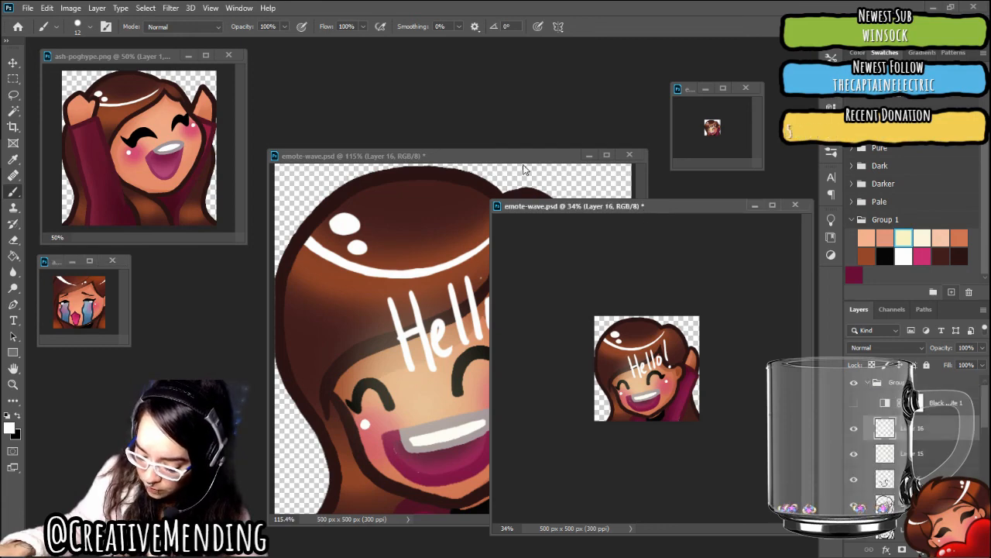
pyautogui.click(869, 384)
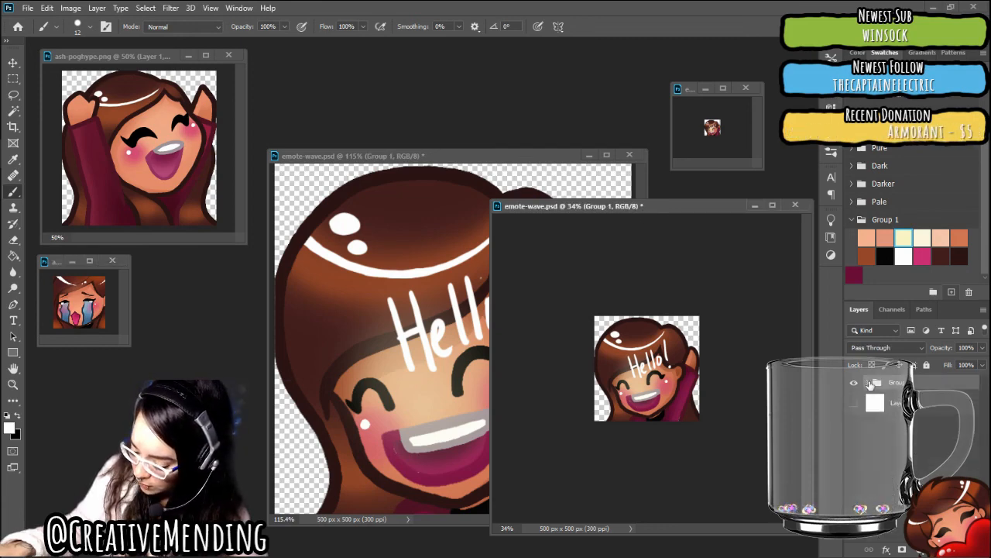
pyautogui.click(854, 383)
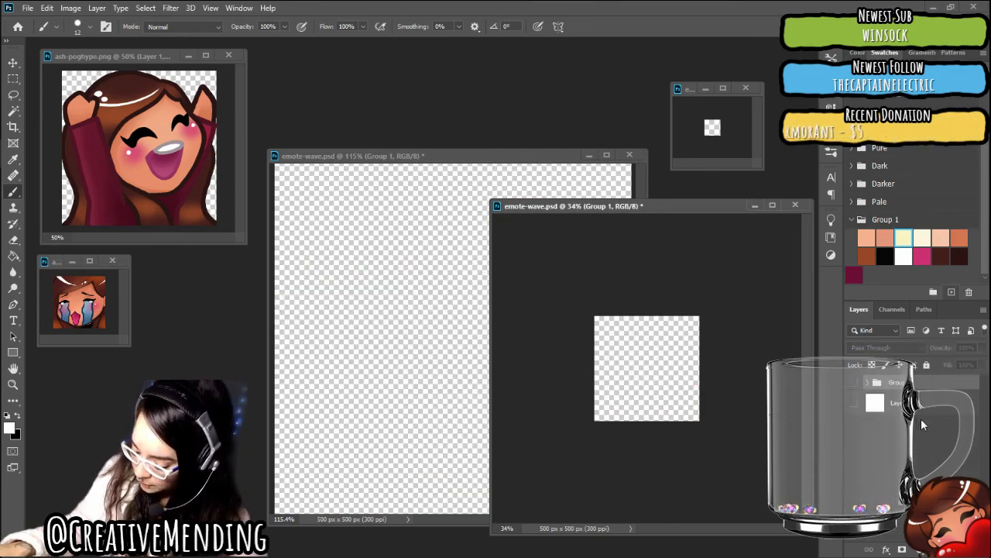
pyautogui.click(854, 403)
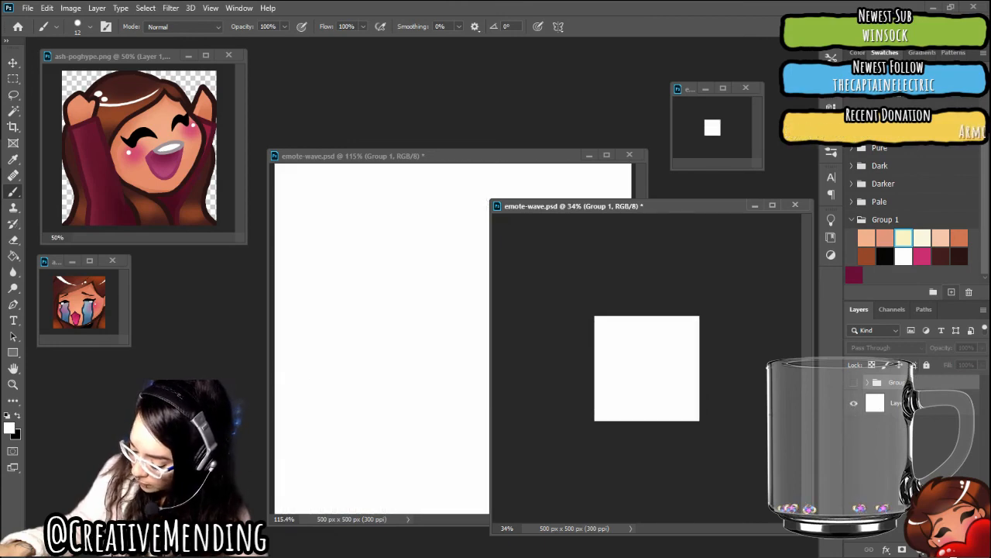
# Create a new group above the hidden artwork with two empty layers in it, and select the lower one, Layer 17
pyautogui.click(952, 550)
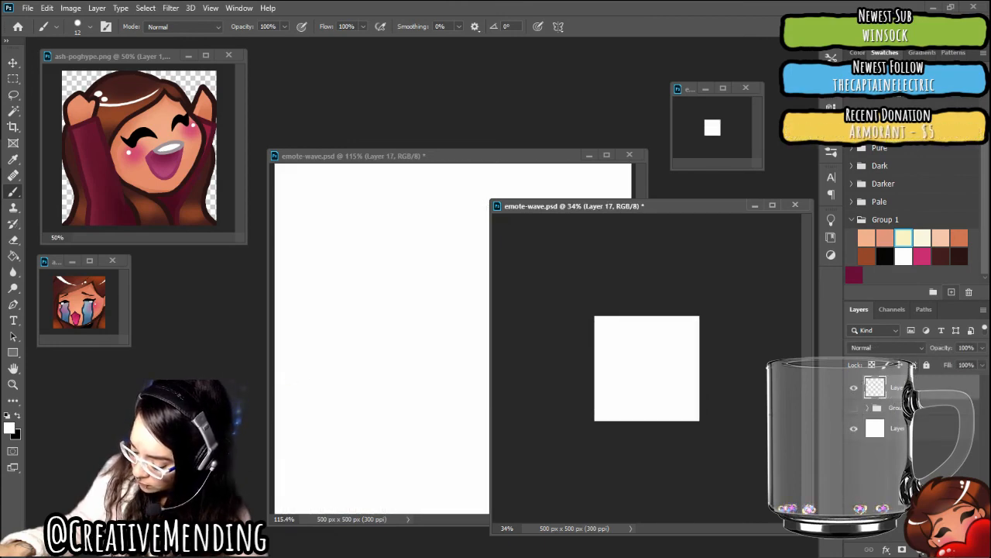
pyautogui.hotkey('ctrl', 'g')
pyautogui.moveTo(889, 408); pyautogui.dragTo(891, 386)
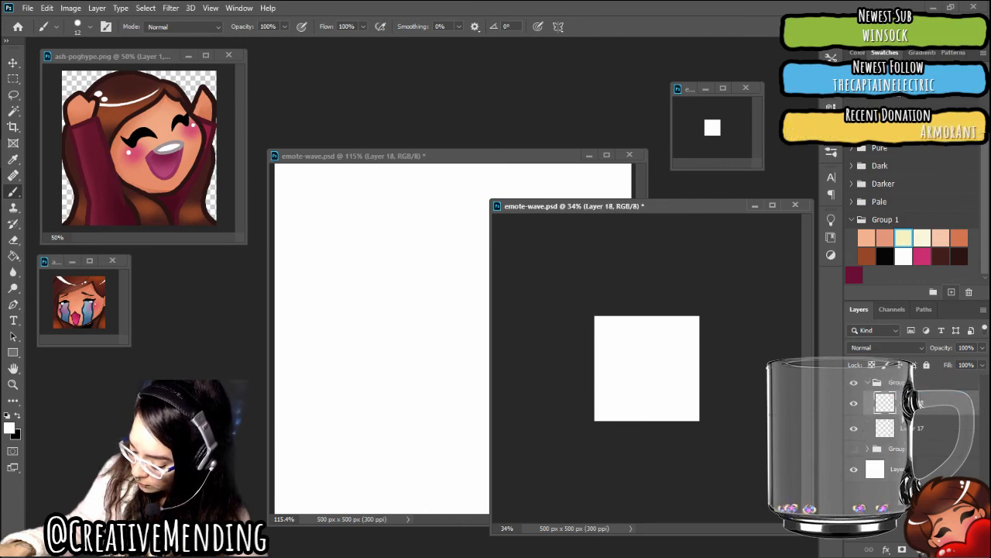
pyautogui.hotkey('ctrl', 'j')
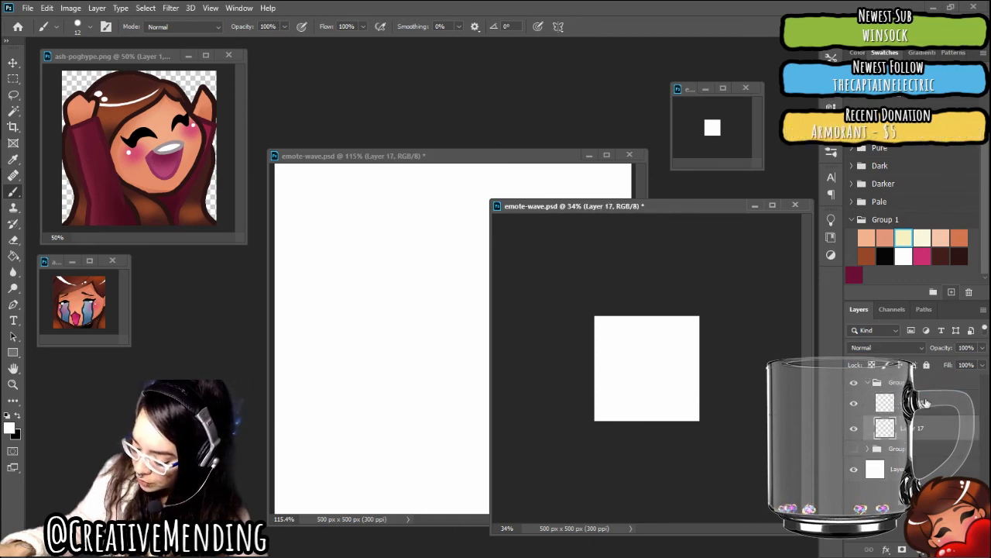
pyautogui.click(899, 411)
pyautogui.click(885, 429)
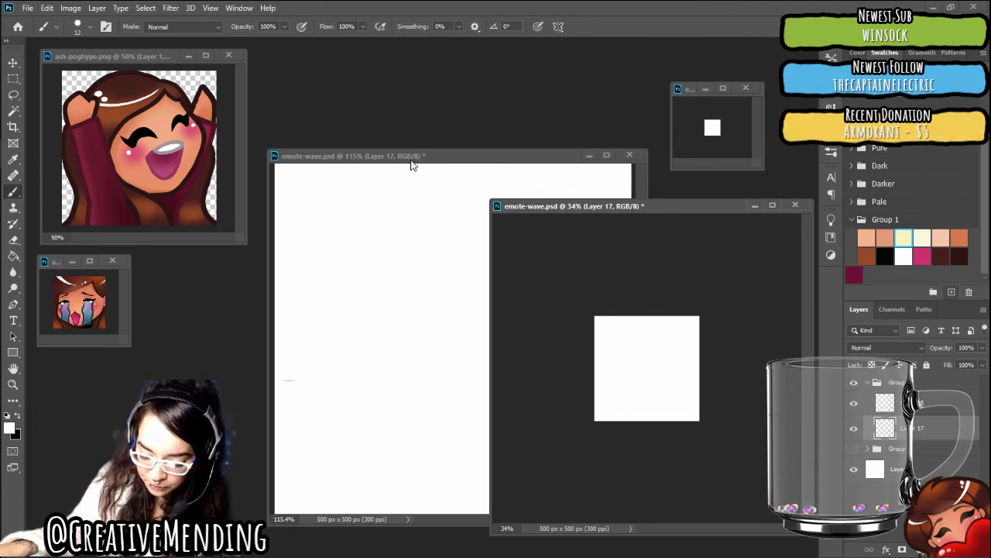
# Shrink the 34% emote-wave preview window and arrange it beside the 115% canvas window so they do not overlap
pyautogui.moveTo(413, 160); pyautogui.dragTo(380, 133)
pyautogui.click(548, 206)
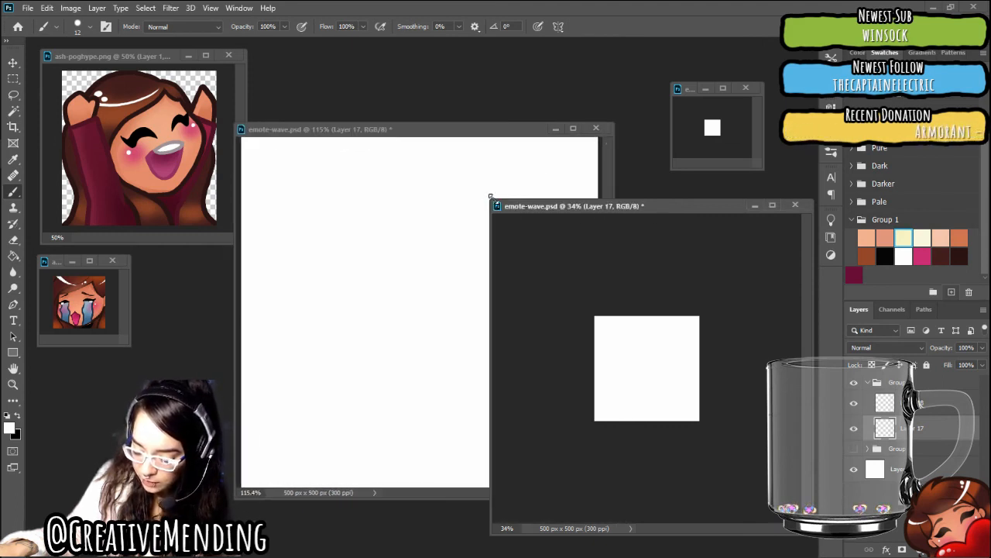
pyautogui.moveTo(490, 196); pyautogui.dragTo(677, 214)
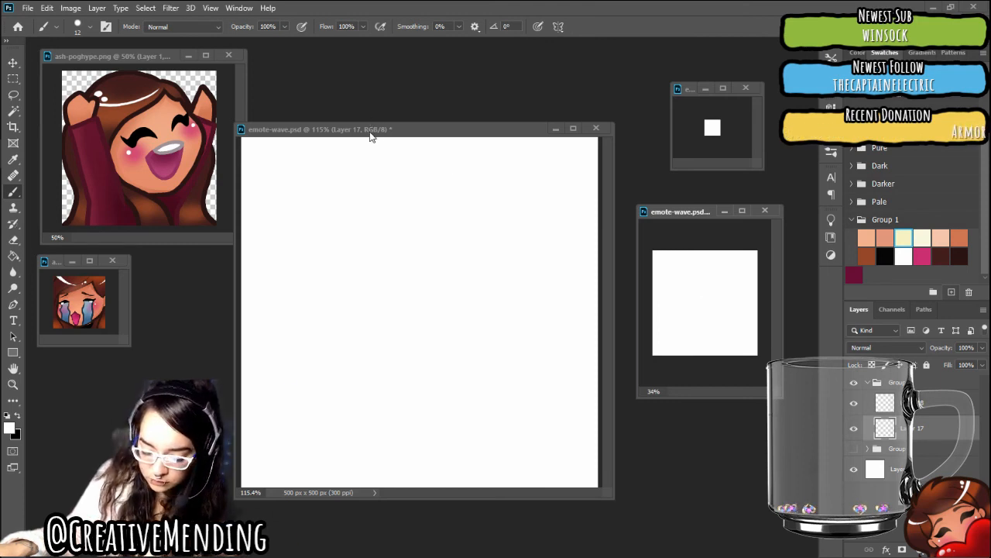
pyautogui.moveTo(371, 137)
pyautogui.mouseDown()
pyautogui.moveTo(396, 133)
pyautogui.moveTo(376, 142)
pyautogui.mouseUp()
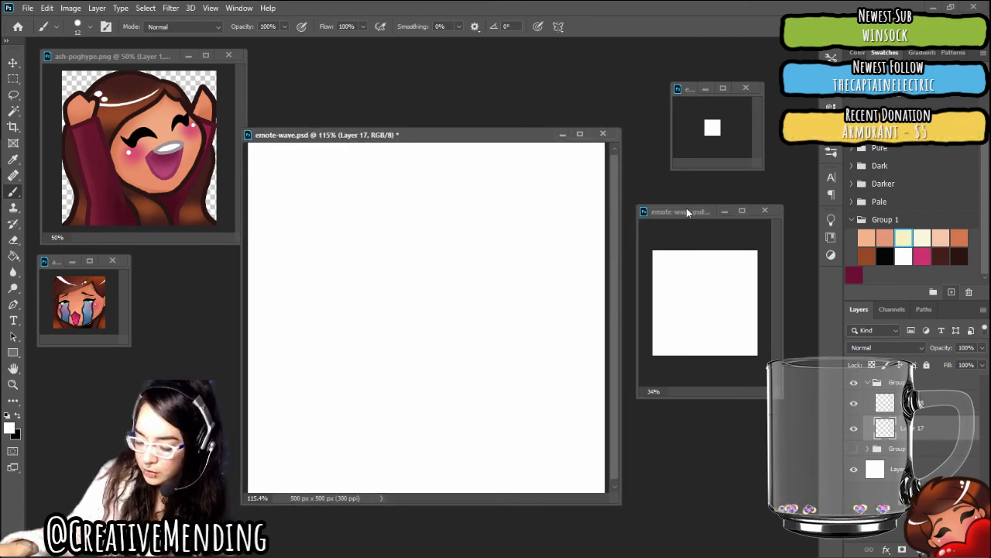
pyautogui.moveTo(686, 208); pyautogui.dragTo(697, 205)
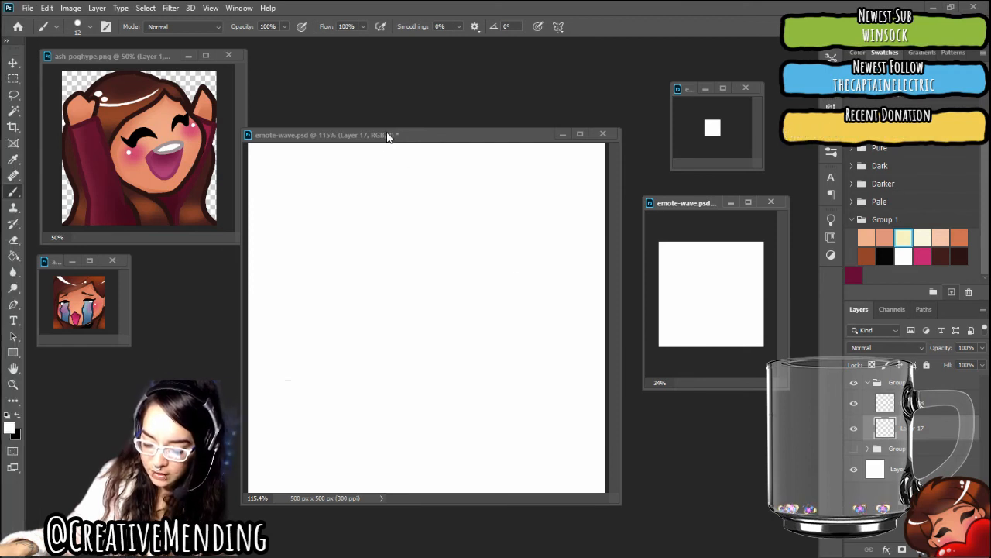
pyautogui.moveTo(388, 137); pyautogui.dragTo(399, 151)
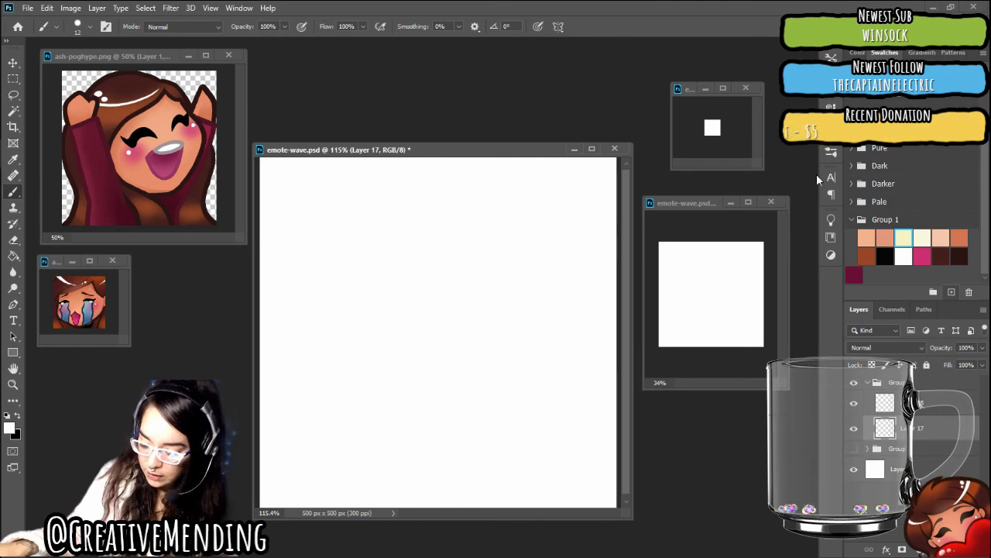
# Choose the Pencil: Blue brush at 20 px from the Frenden_Pencils_&_Inks_v1_2b set
pyautogui.click(831, 150)
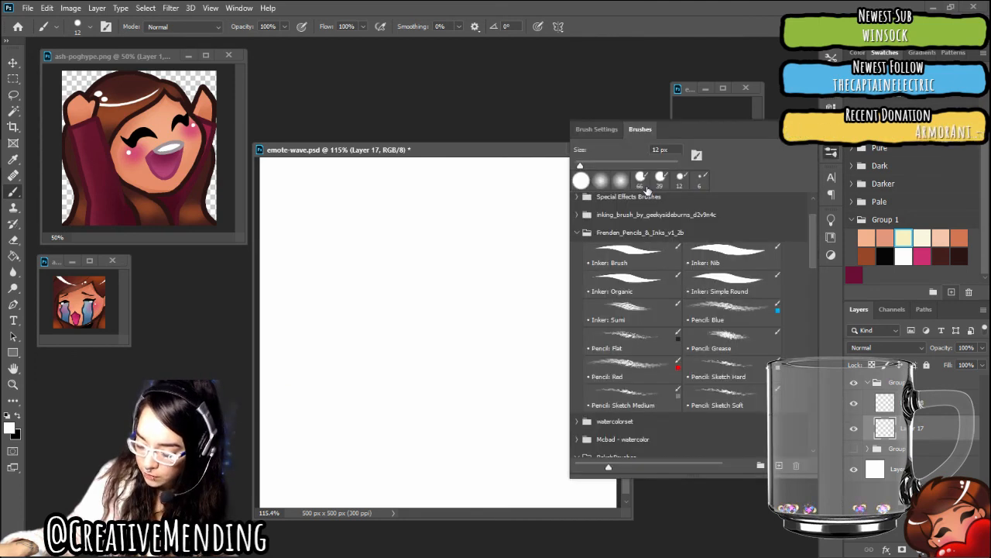
pyautogui.click(741, 311)
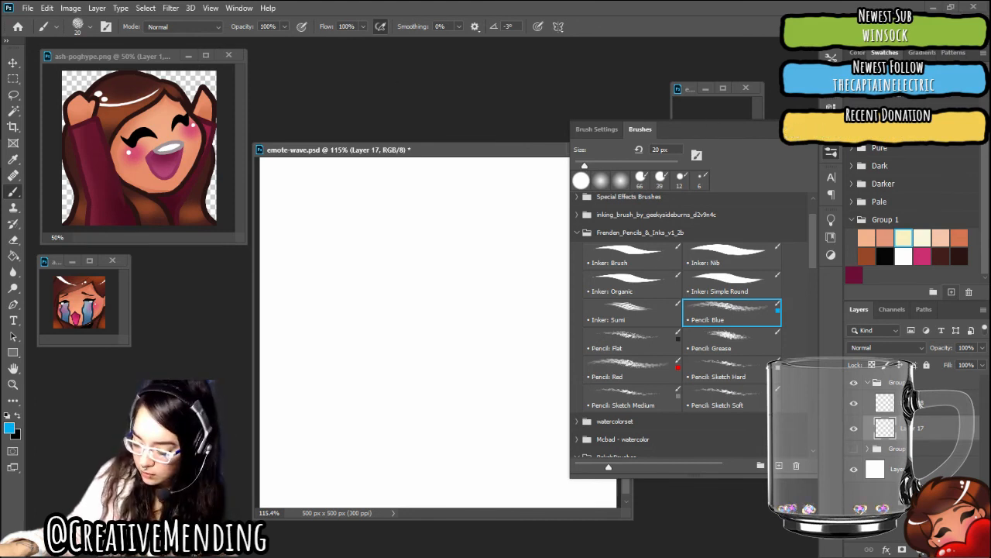
pyautogui.click(800, 130)
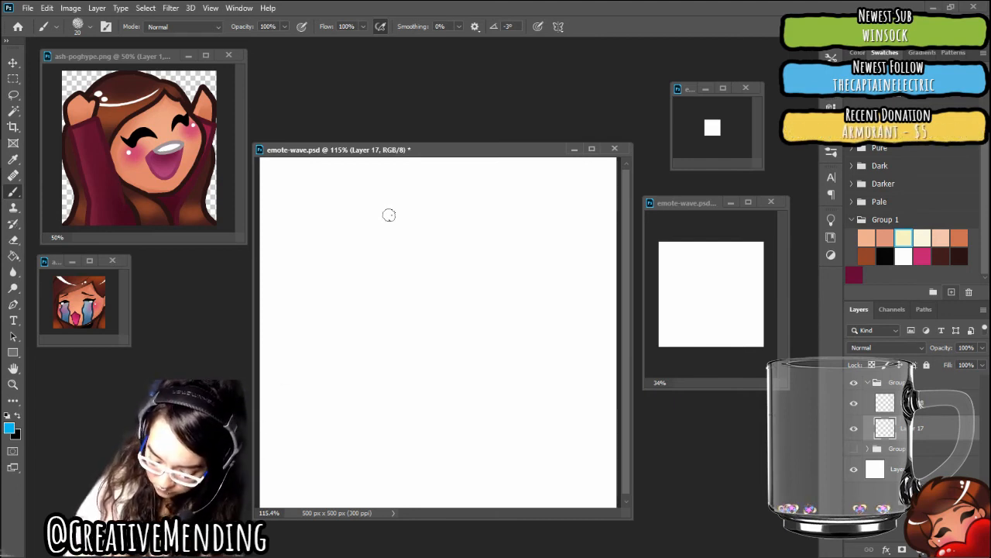
# Reduce the blue pencil brush to 6 px and sketch a large head circle in the upper part of the canvas on Layer 17
pyautogui.rightClick(520, 356)
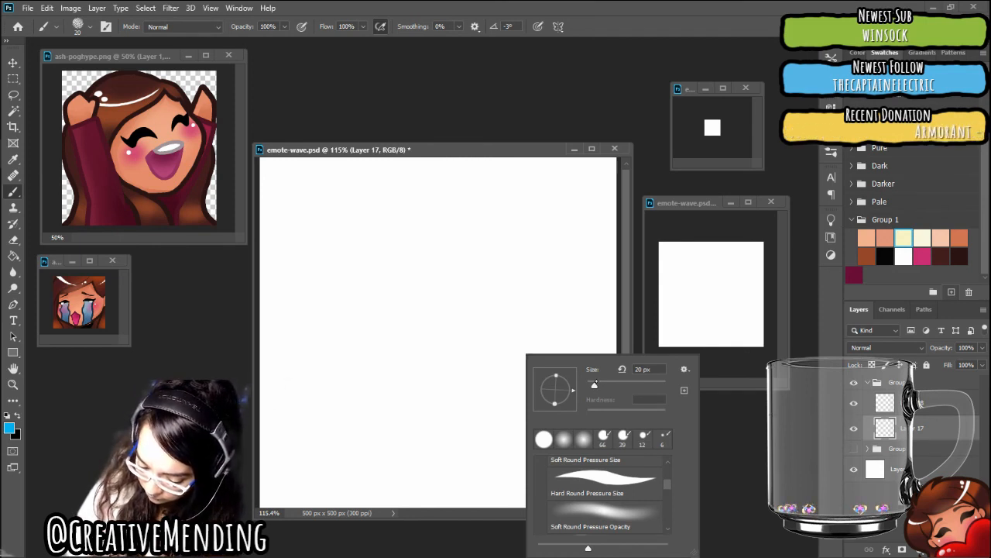
pyautogui.moveTo(594, 385); pyautogui.dragTo(592, 385)
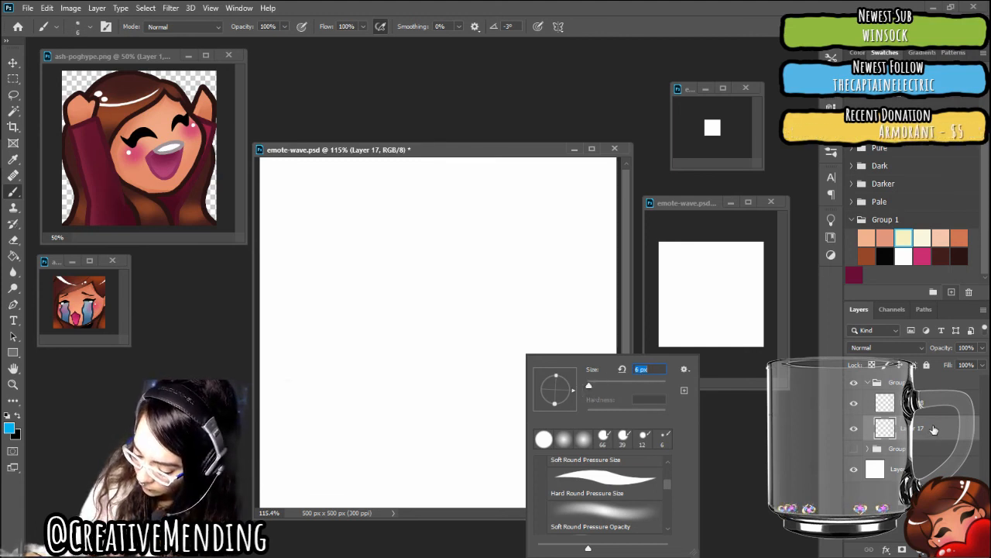
pyautogui.press('Return')
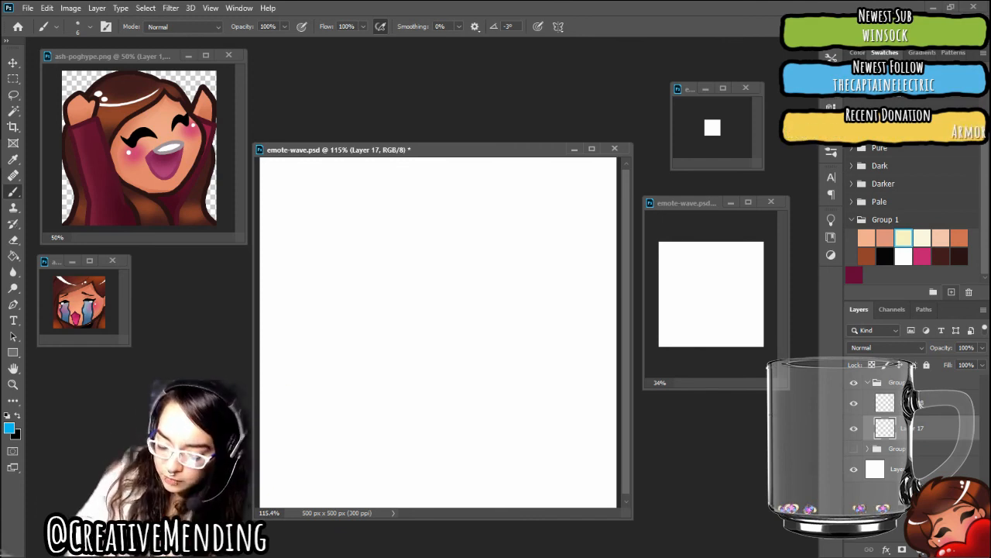
pyautogui.moveTo(348, 215)
pyautogui.mouseDown()
pyautogui.moveTo(332, 295)
pyautogui.moveTo(343, 320)
pyautogui.moveTo(431, 179)
pyautogui.moveTo(511, 226)
pyautogui.mouseUp()
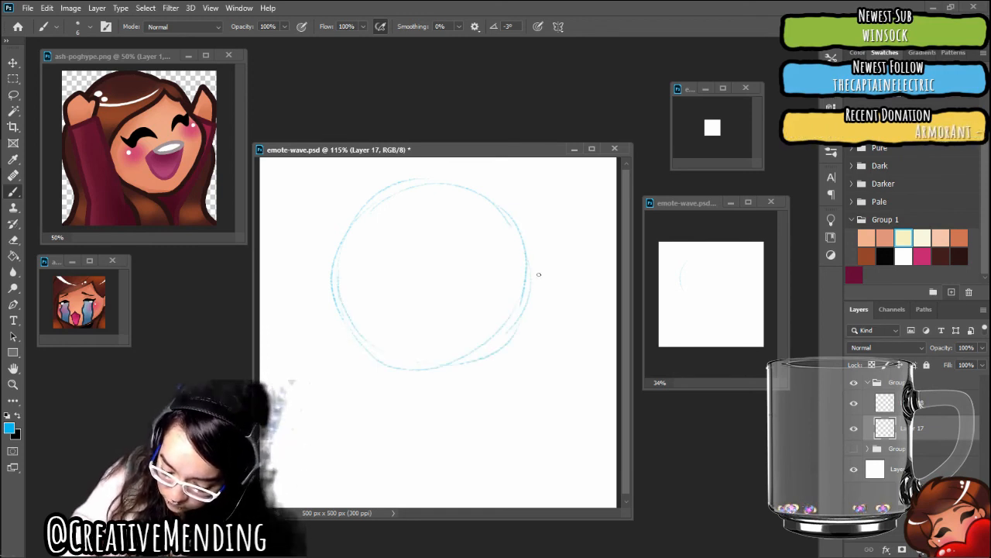
pyautogui.moveTo(464, 367)
pyautogui.mouseDown()
pyautogui.moveTo(338, 305)
pyautogui.moveTo(531, 289)
pyautogui.moveTo(406, 191)
pyautogui.mouseUp()
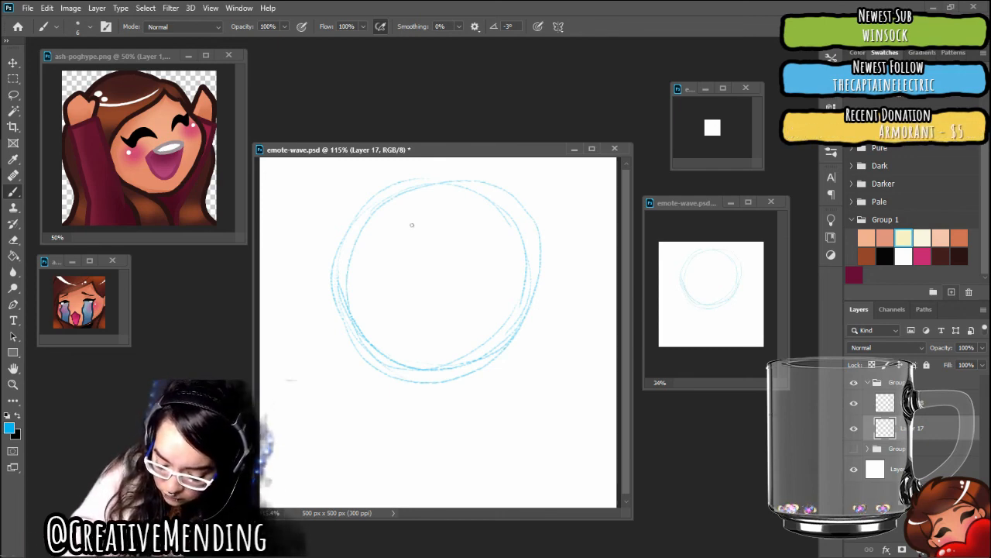
# Sketch the face's vertical centre line, an angular jaw and chin below the circle, and one ear on the head's right side
pyautogui.moveTo(399, 279); pyautogui.dragTo(406, 375)
pyautogui.moveTo(404, 230); pyautogui.dragTo(402, 381)
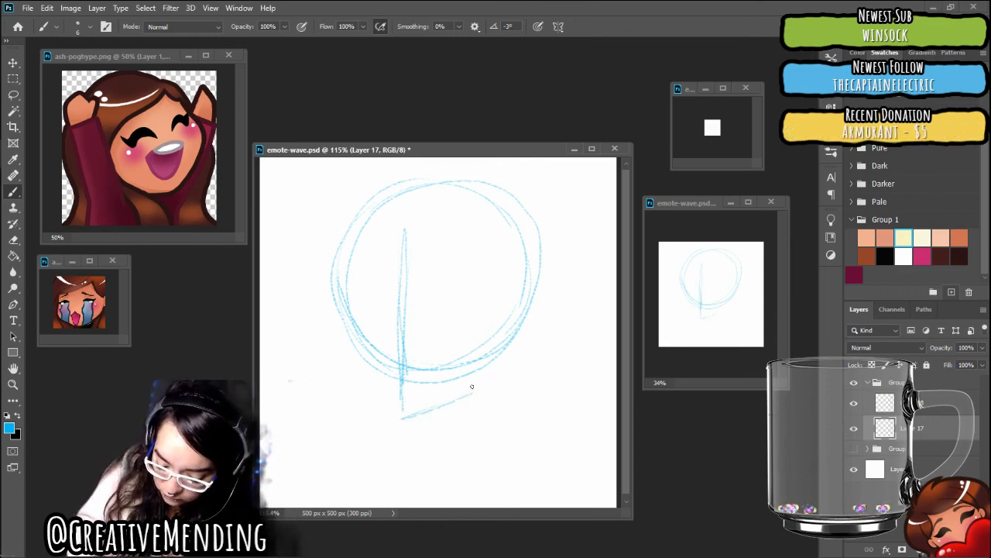
pyautogui.moveTo(483, 386); pyautogui.dragTo(434, 397)
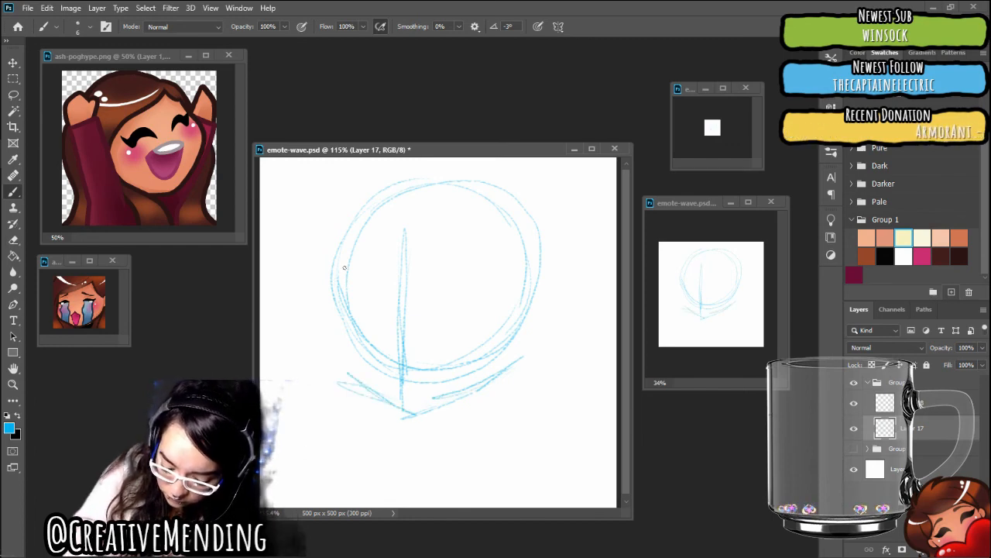
pyautogui.moveTo(347, 308)
pyautogui.mouseDown()
pyautogui.moveTo(358, 379)
pyautogui.moveTo(349, 380)
pyautogui.mouseUp()
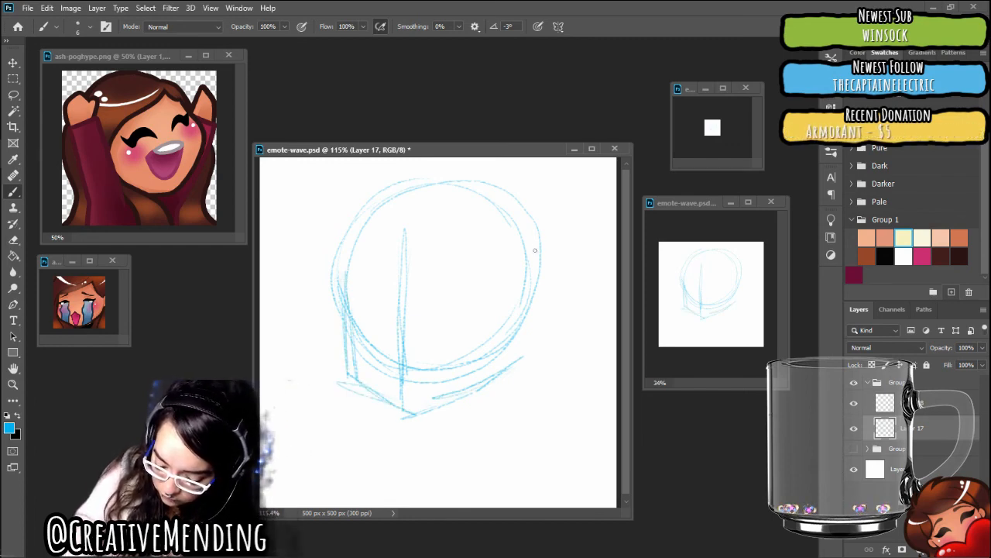
pyautogui.moveTo(534, 249); pyautogui.dragTo(526, 361)
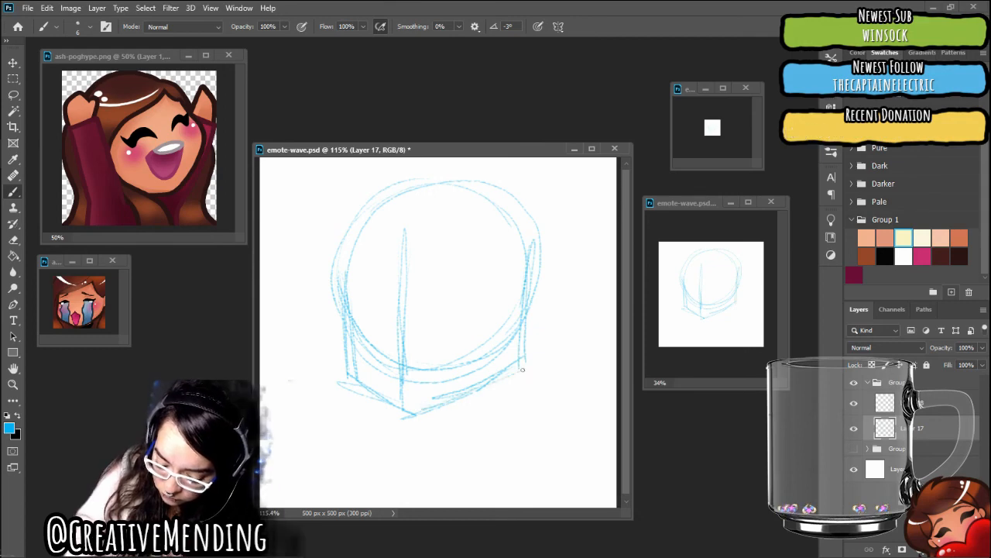
pyautogui.moveTo(535, 277)
pyautogui.mouseDown()
pyautogui.moveTo(552, 312)
pyautogui.moveTo(534, 326)
pyautogui.mouseUp()
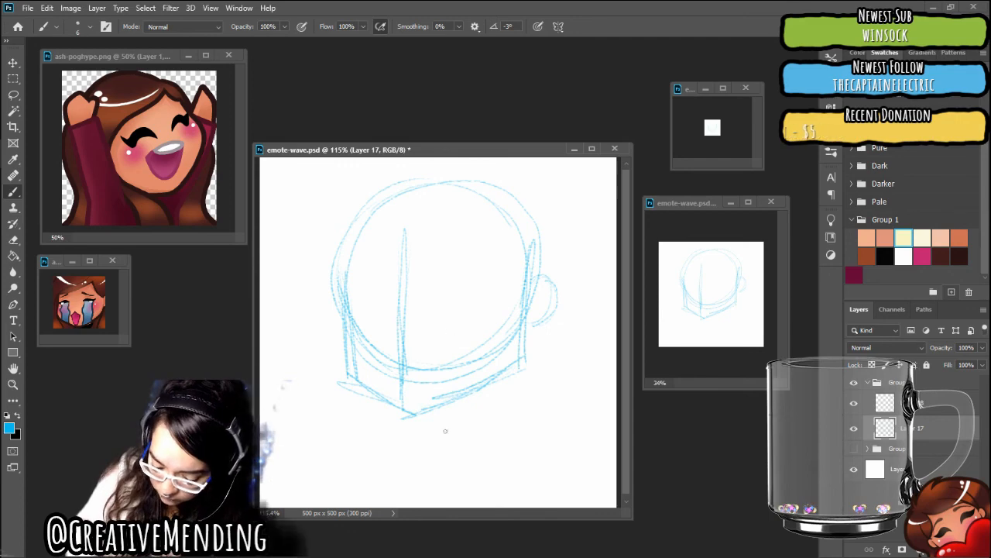
# Sketch the neck, the torso's centre line, sloping shoulders and both upper arms down to the canvas bottom in blue
pyautogui.moveTo(444, 411); pyautogui.dragTo(446, 499)
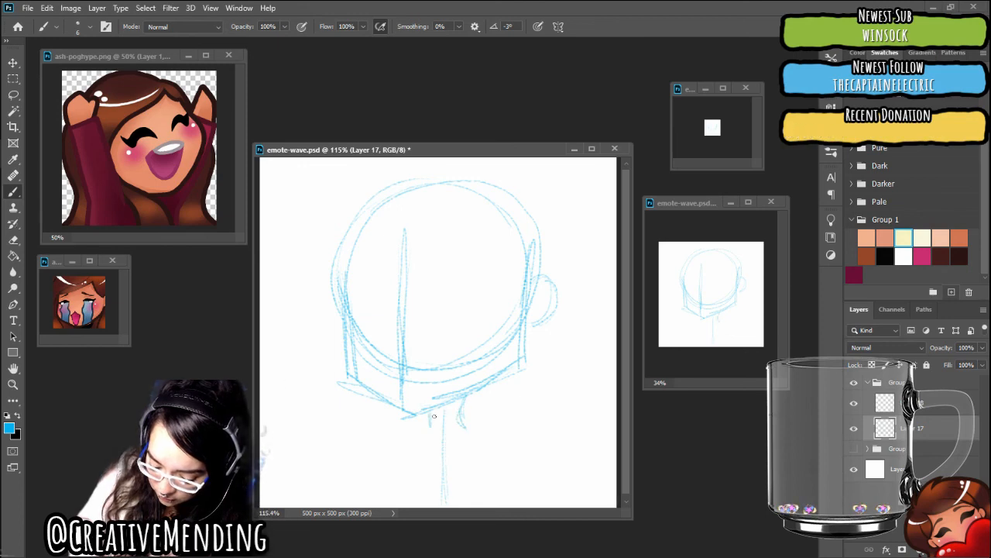
pyautogui.moveTo(373, 419)
pyautogui.mouseDown()
pyautogui.moveTo(431, 427)
pyautogui.moveTo(533, 413)
pyautogui.mouseUp()
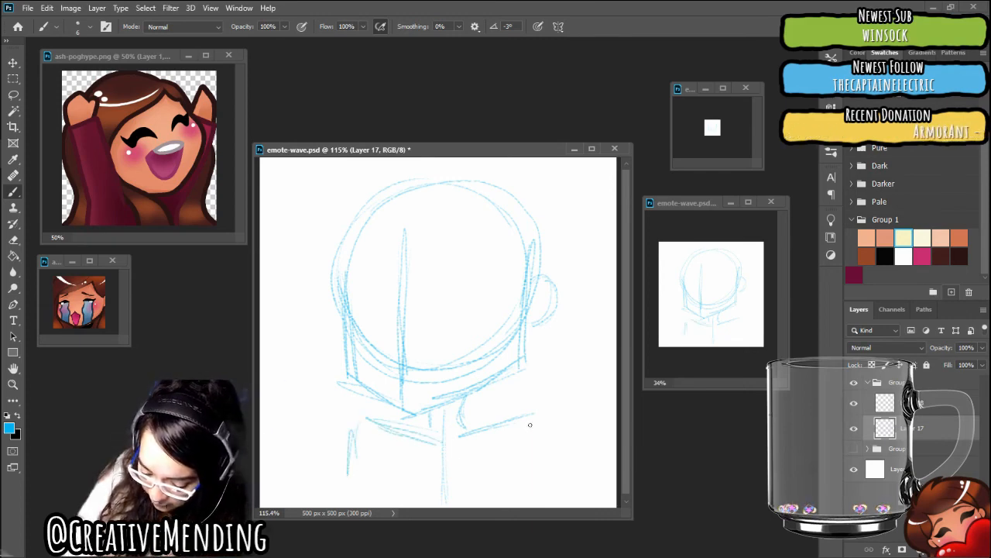
pyautogui.moveTo(533, 418); pyautogui.dragTo(535, 478)
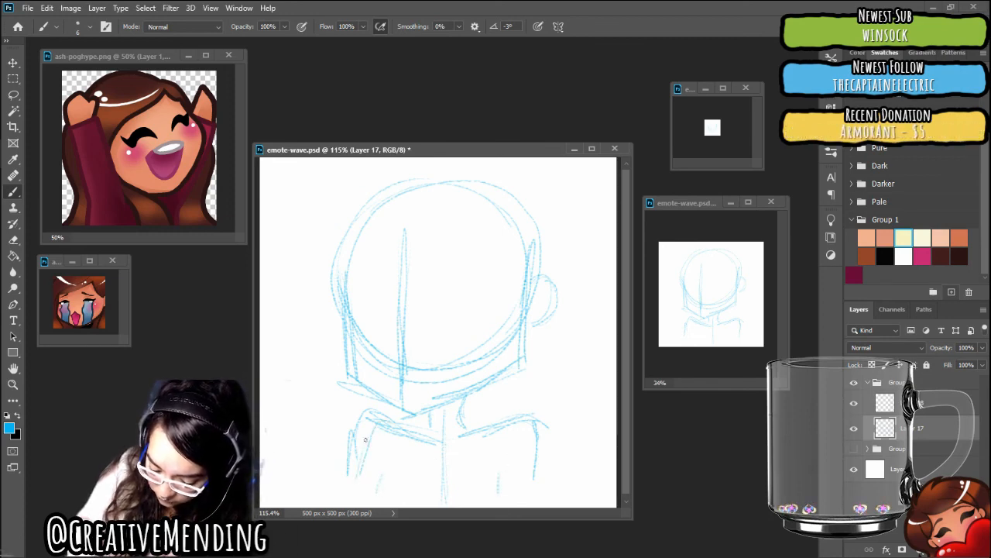
pyautogui.moveTo(376, 417); pyautogui.dragTo(356, 484)
pyautogui.moveTo(373, 415)
pyautogui.mouseDown()
pyautogui.moveTo(362, 449)
pyautogui.moveTo(413, 439)
pyautogui.mouseUp()
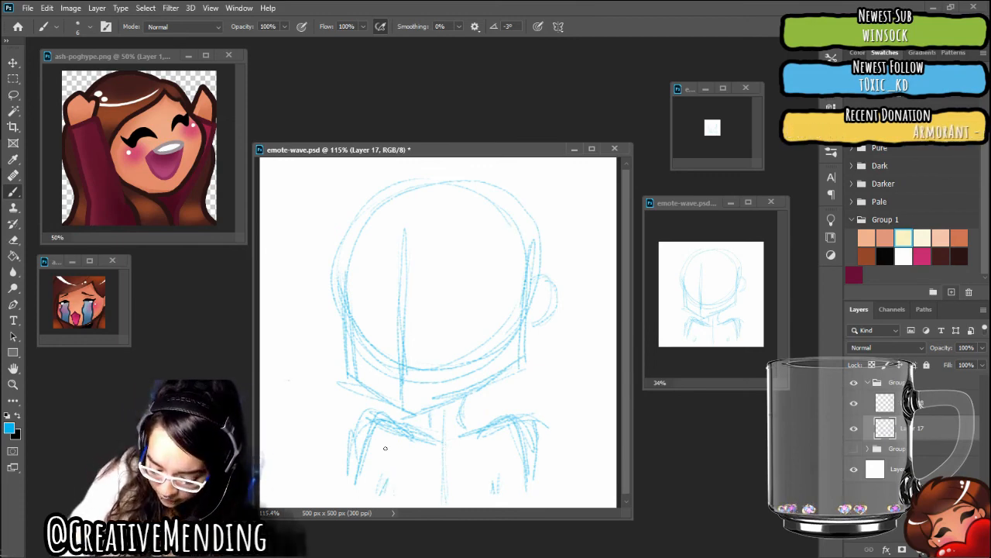
pyautogui.moveTo(365, 437)
pyautogui.mouseDown()
pyautogui.moveTo(355, 496)
pyautogui.moveTo(394, 494)
pyautogui.mouseUp()
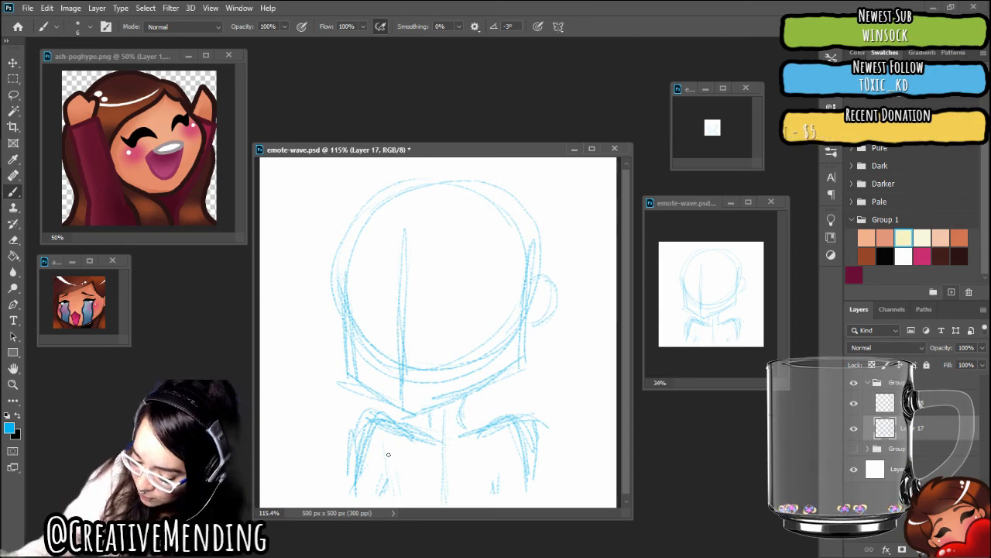
# Choose the Pencil: Red brush from the Frenden_Pencils_&_Inks_v1_2b set
pyautogui.press('F5')
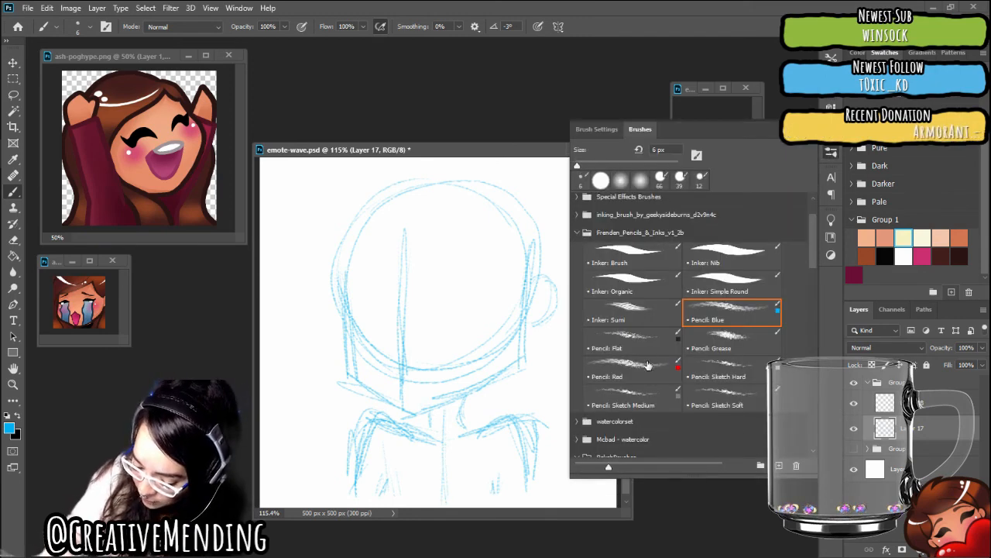
pyautogui.click(646, 367)
pyautogui.click(917, 403)
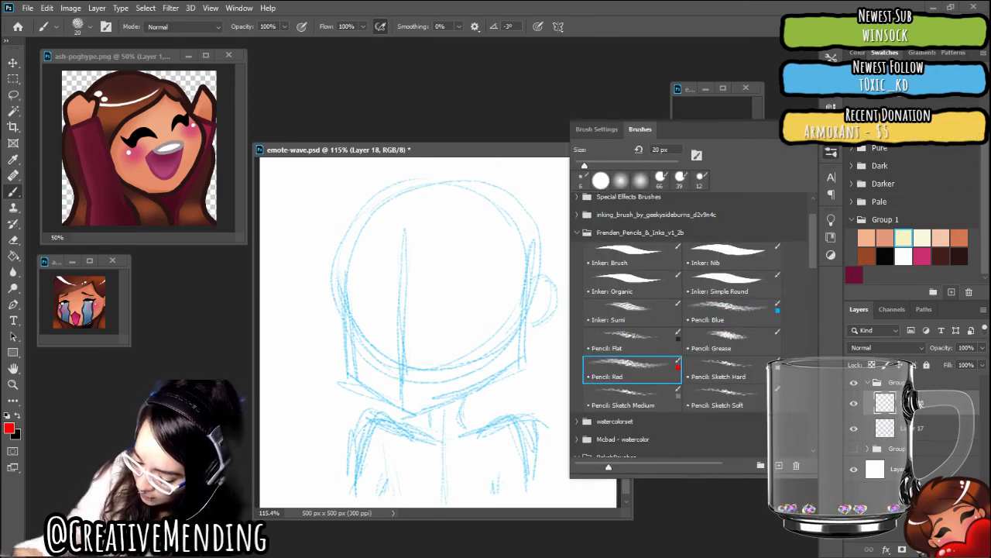
pyautogui.keyDown('ctrl'); pyautogui.click(917, 403); pyautogui.keyUp('ctrl')
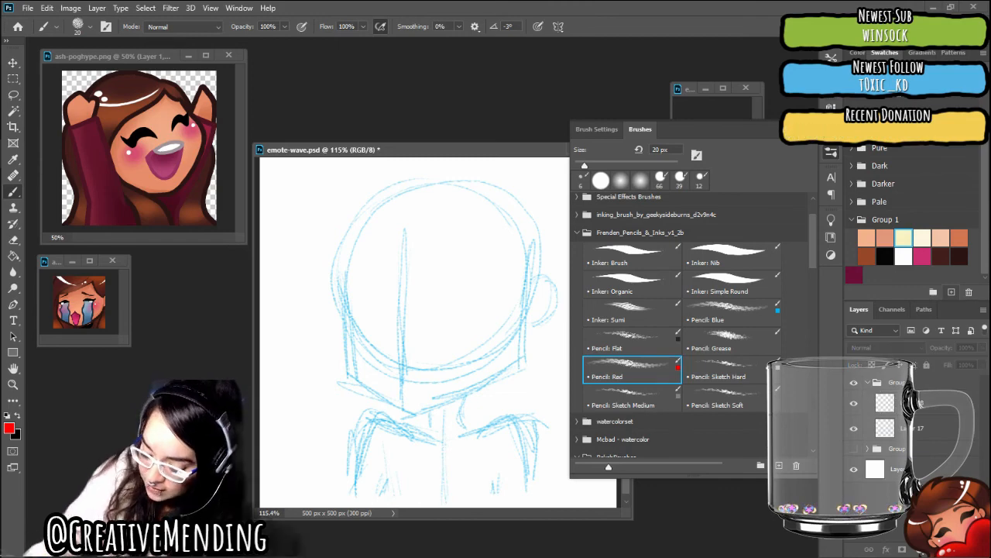
pyautogui.press('F5')
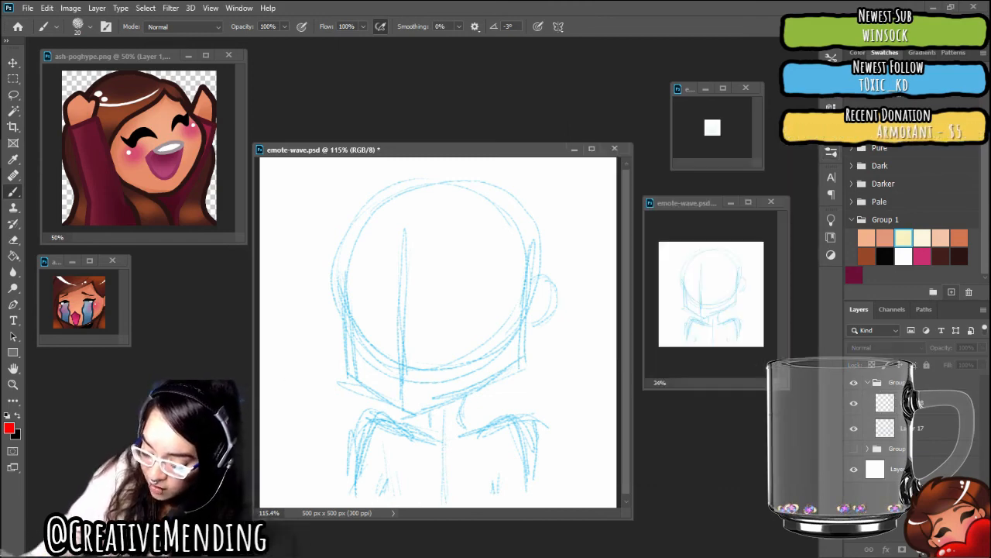
# Set the red pencil's size to 9 px and select Layer 18, the empty layer above the blue sketch
pyautogui.rightClick(541, 401)
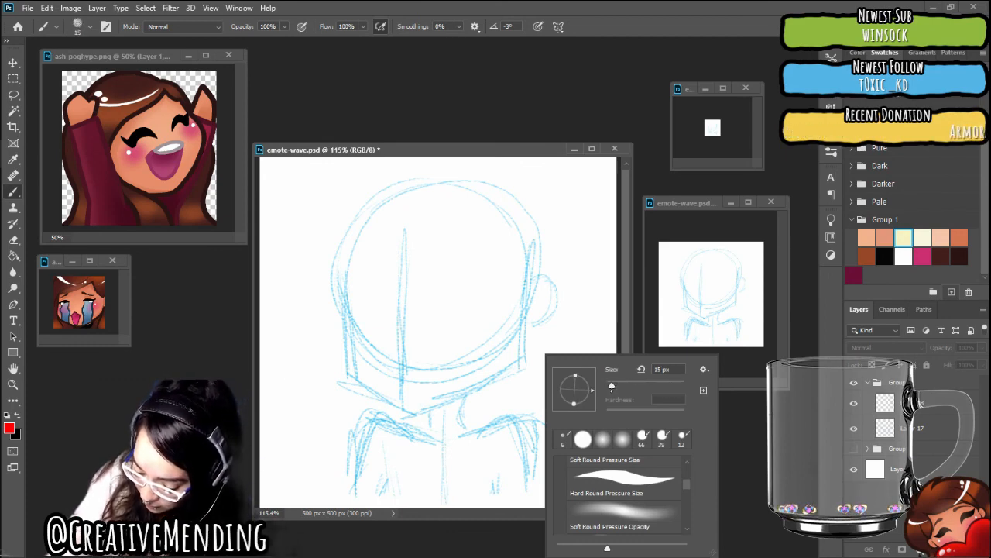
pyautogui.moveTo(610, 391); pyautogui.dragTo(610, 392)
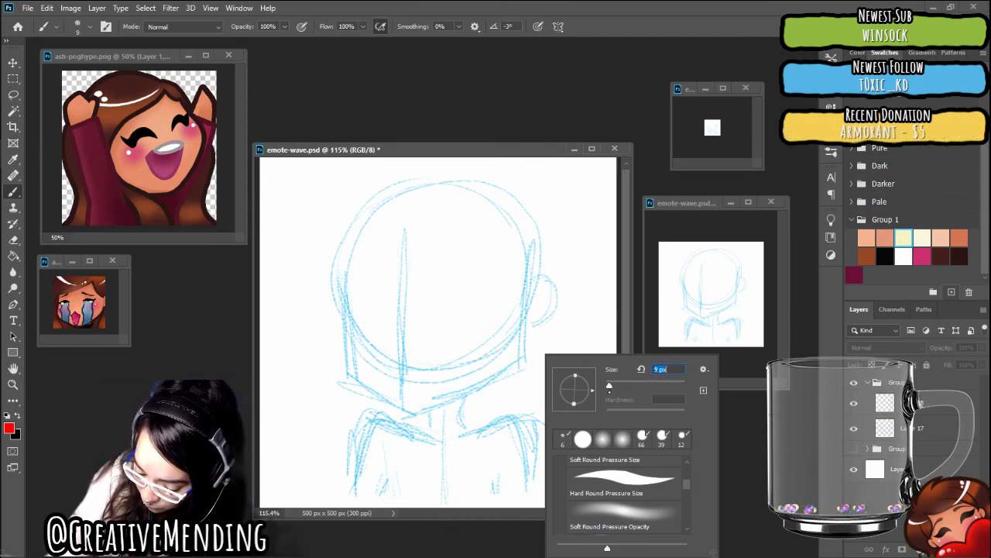
pyautogui.press('Return')
pyautogui.click(543, 314)
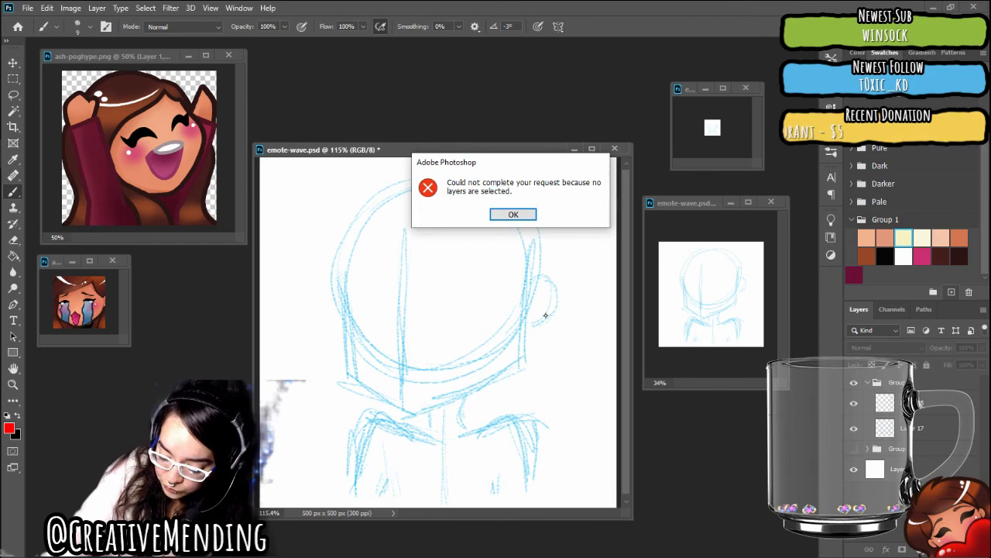
pyautogui.click(521, 216)
pyautogui.click(936, 404)
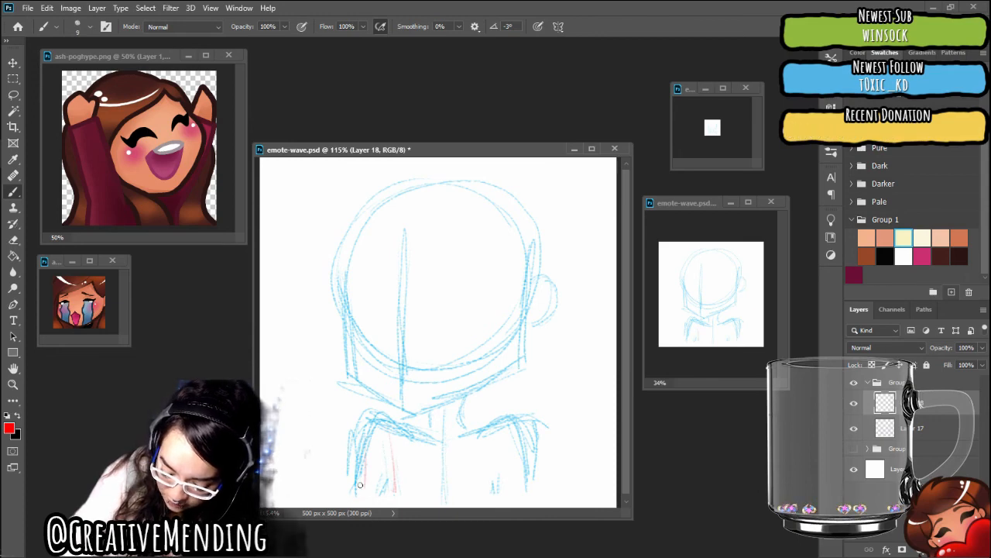
pyautogui.moveTo(360, 493)
pyautogui.mouseDown()
pyautogui.moveTo(361, 378)
pyautogui.moveTo(398, 485)
pyautogui.mouseUp()
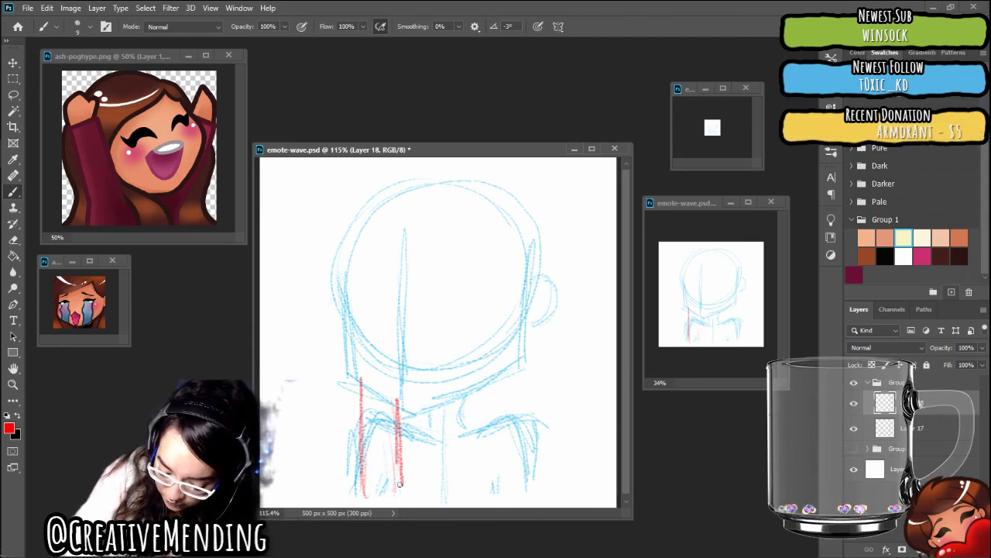
pyautogui.moveTo(397, 400); pyautogui.dragTo(399, 484)
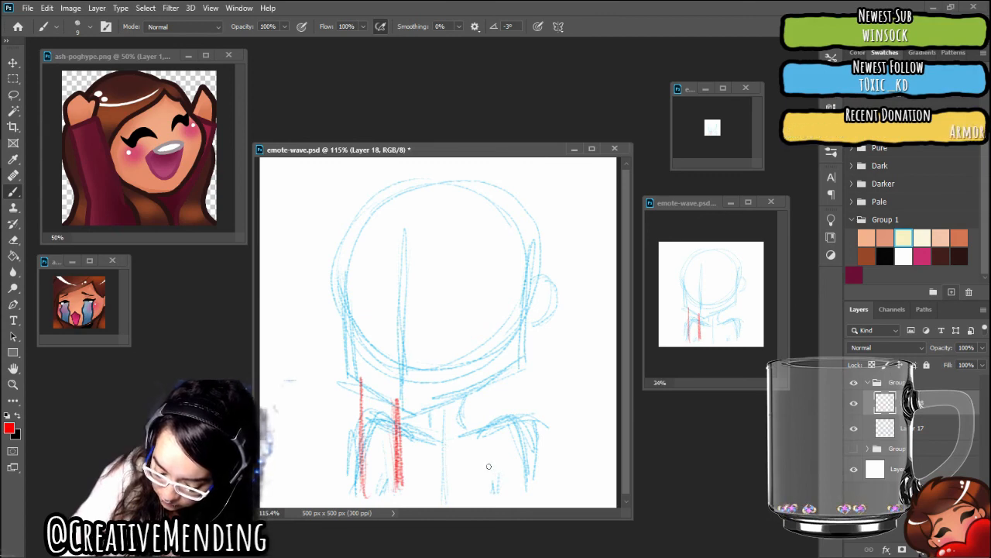
pyautogui.hotkey('ctrl', 'z')
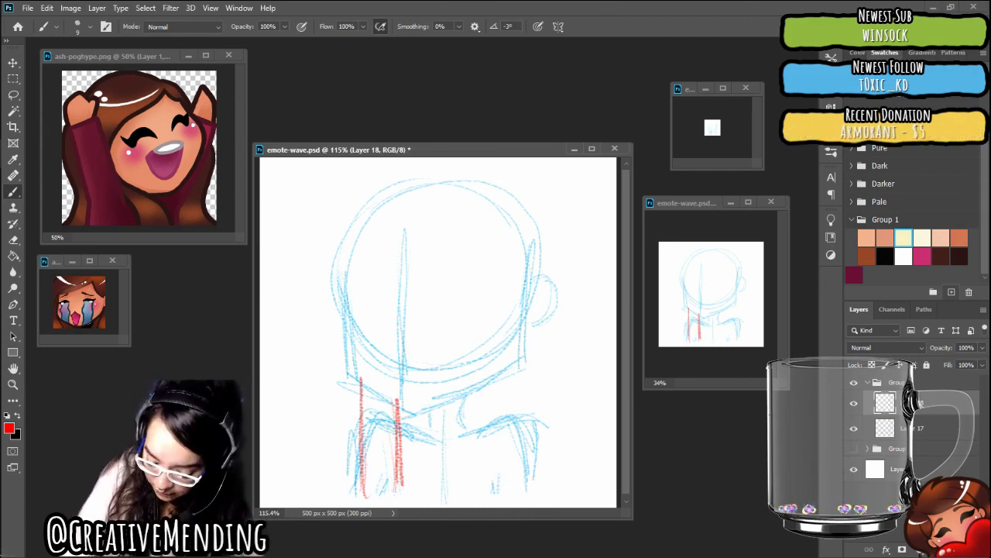
pyautogui.moveTo(396, 400); pyautogui.dragTo(399, 484)
pyautogui.hotkey('ctrl', 'z')
pyautogui.hotkey('ctrl', 'z')
pyautogui.hotkey('ctrl', 'z')
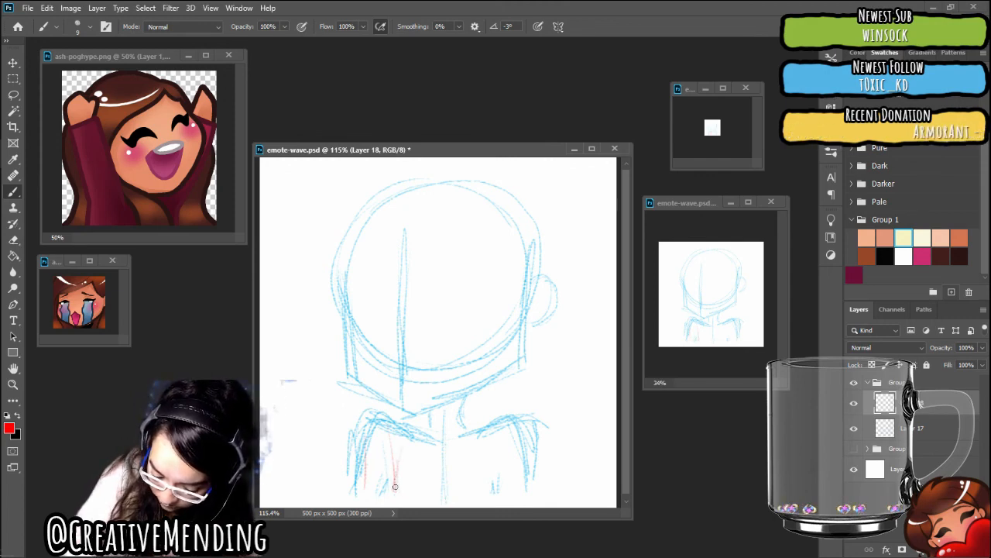
# Draw two slanted forearms in red, rising from the lower body and leaning inward to just below the chin
pyautogui.moveTo(374, 431); pyautogui.dragTo(365, 495)
pyautogui.moveTo(425, 372); pyautogui.dragTo(393, 493)
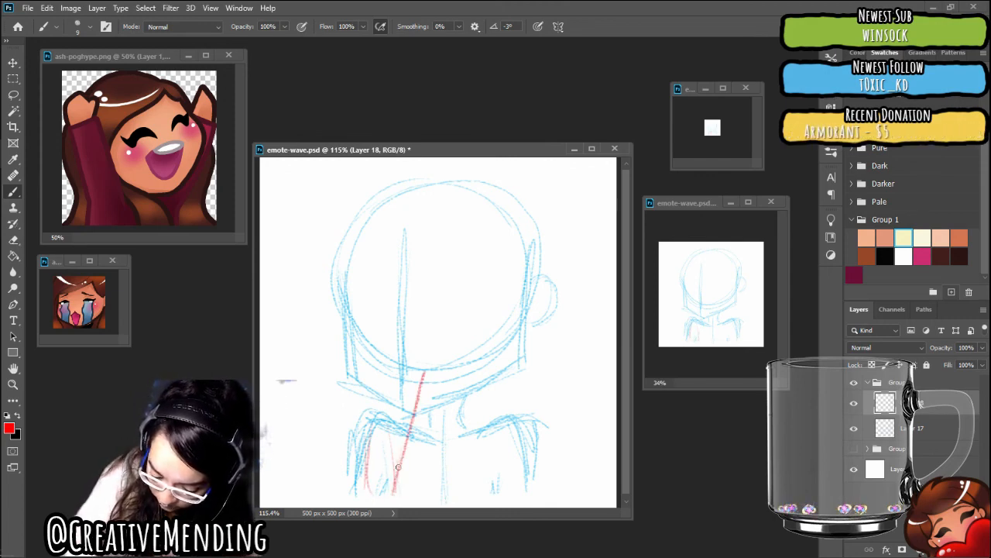
pyautogui.moveTo(382, 385); pyautogui.dragTo(364, 495)
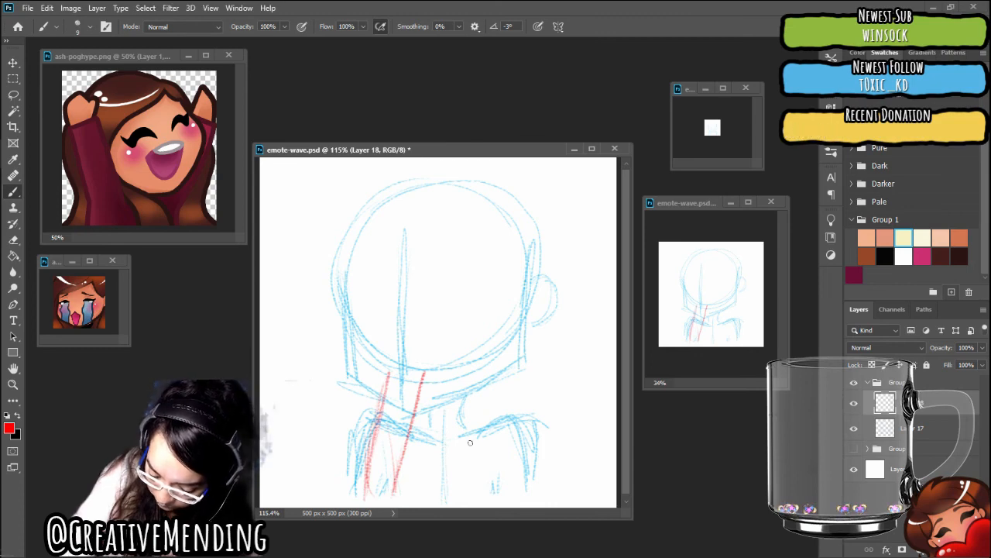
pyautogui.moveTo(499, 386); pyautogui.dragTo(514, 471)
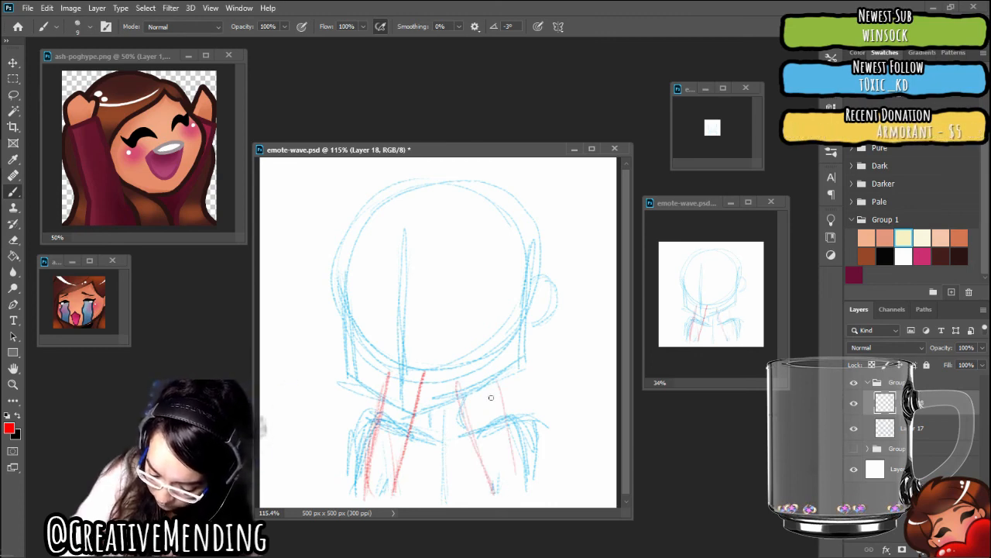
pyautogui.moveTo(484, 375)
pyautogui.mouseDown()
pyautogui.moveTo(511, 488)
pyautogui.moveTo(496, 481)
pyautogui.mouseUp()
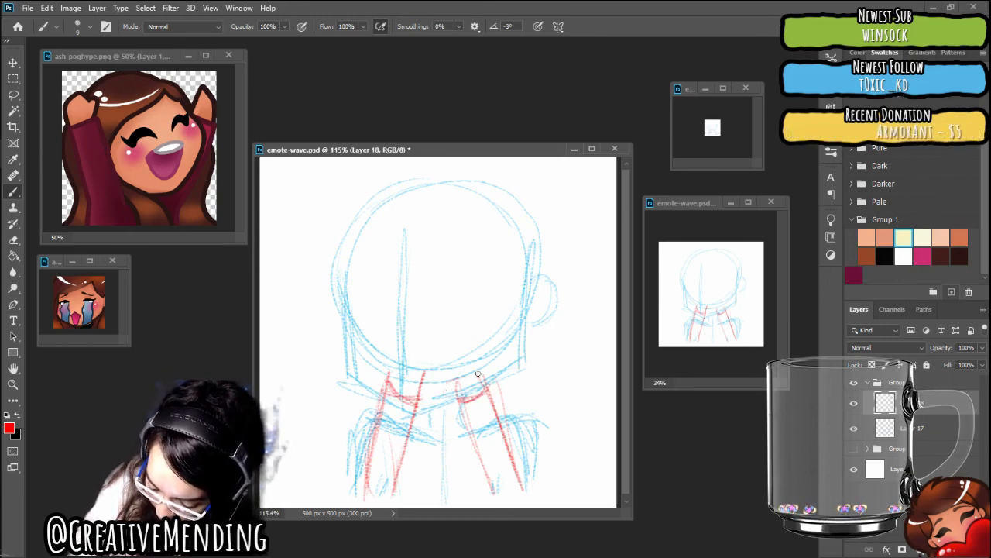
# Add red cuffs and blocky hand shapes atop both forearms, and widen the left forearm with a new outer line
pyautogui.moveTo(449, 381)
pyautogui.mouseDown()
pyautogui.moveTo(490, 370)
pyautogui.moveTo(477, 398)
pyautogui.moveTo(492, 383)
pyautogui.mouseUp()
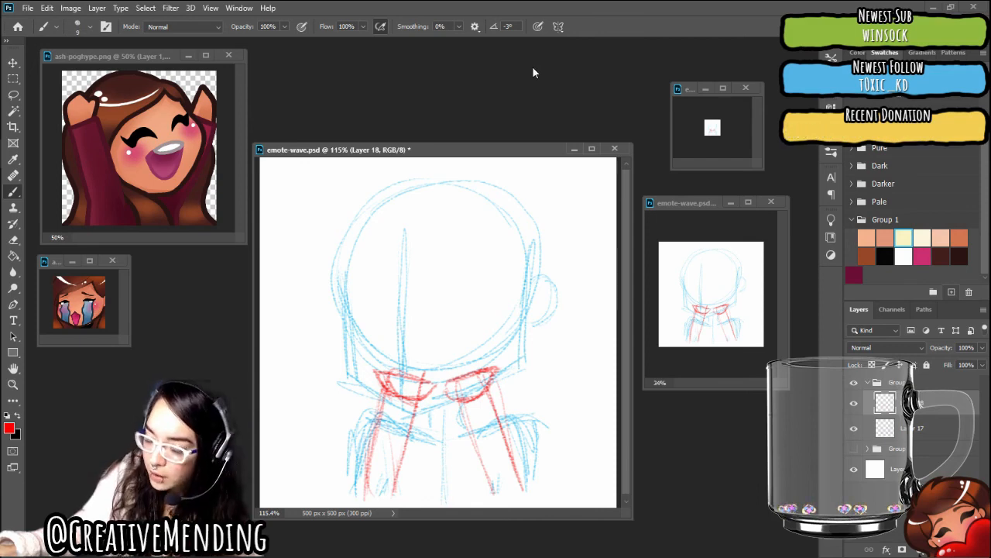
pyautogui.moveTo(3, 93)
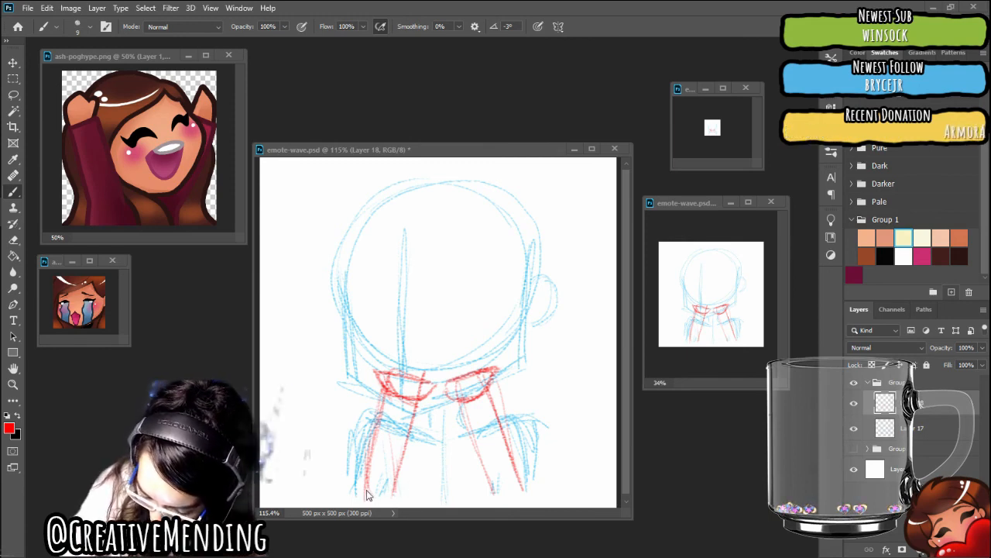
pyautogui.moveTo(377, 415); pyautogui.dragTo(354, 501)
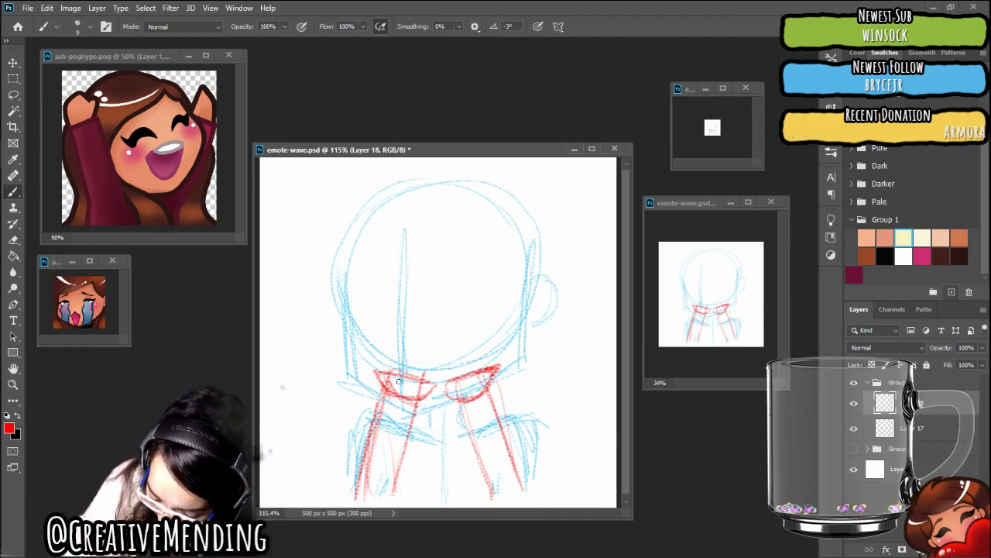
pyautogui.moveTo(399, 367)
pyautogui.mouseDown()
pyautogui.moveTo(431, 367)
pyautogui.moveTo(426, 386)
pyautogui.moveTo(434, 367)
pyautogui.mouseUp()
pyautogui.moveTo(431, 372); pyautogui.dragTo(432, 391)
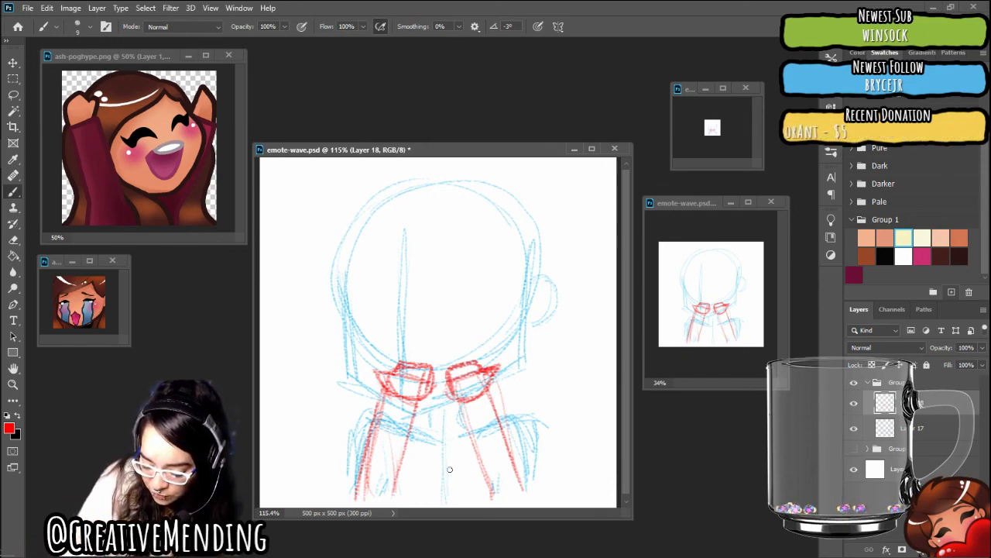
pyautogui.click(13, 62)
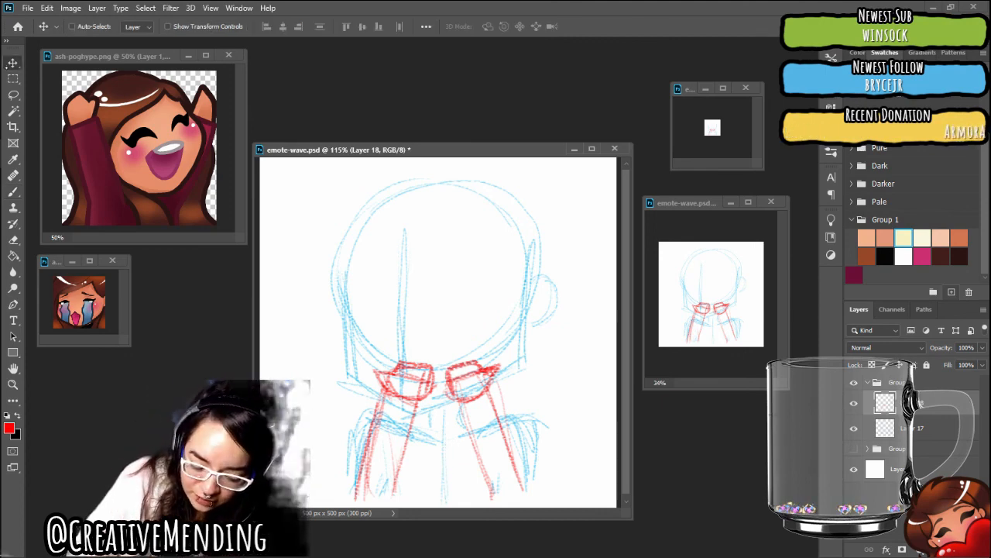
pyautogui.click(46, 7)
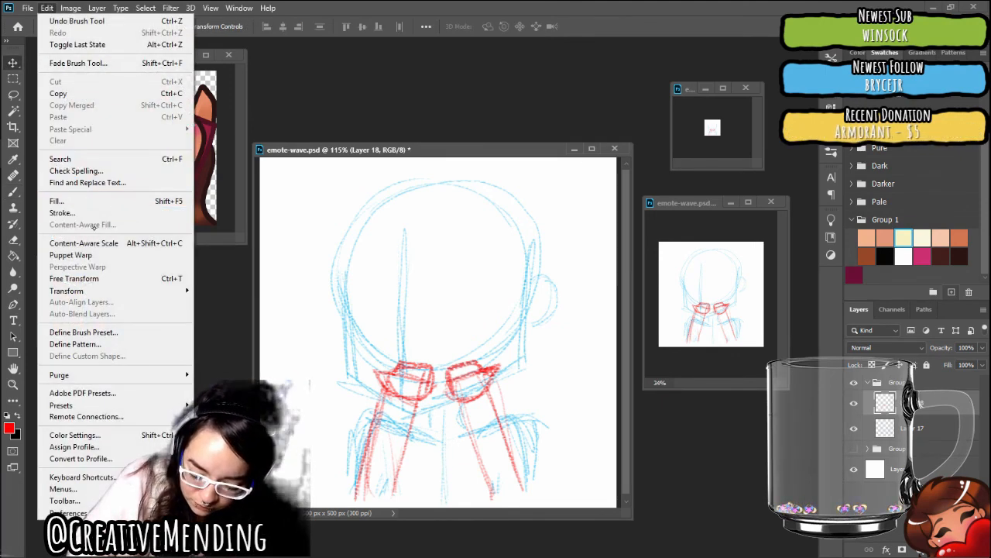
pyautogui.moveTo(94, 290)
pyautogui.click(209, 307)
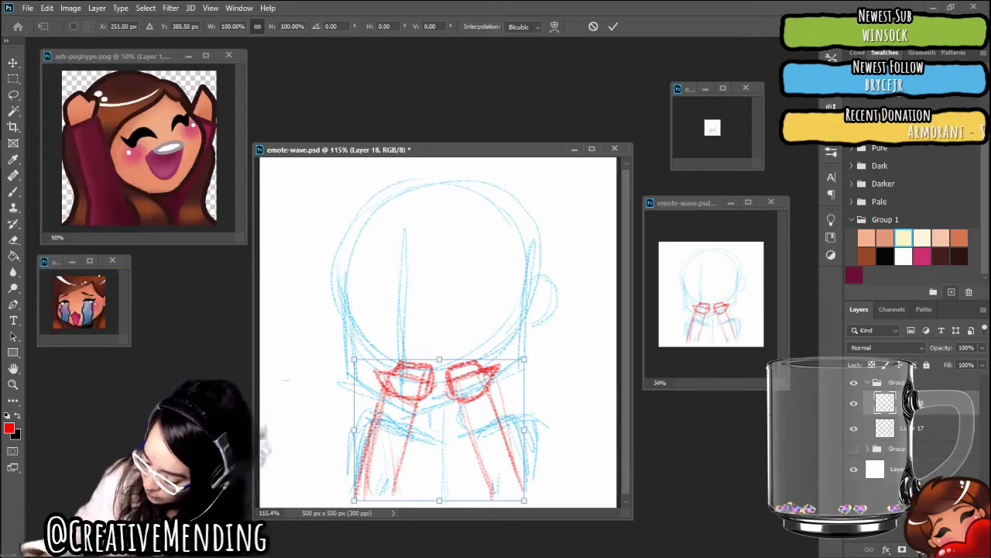
# Enlarge the whole sketch group, Group 2, to about 120.66% and lower it so its centre sits at about X 250 px, Y 359 px
pyautogui.click(897, 383)
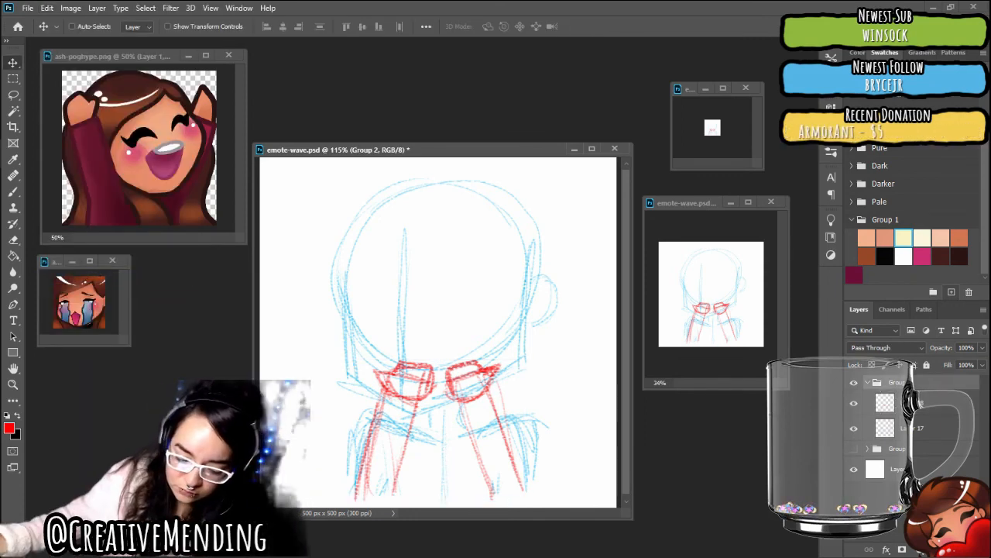
pyautogui.click(49, 9)
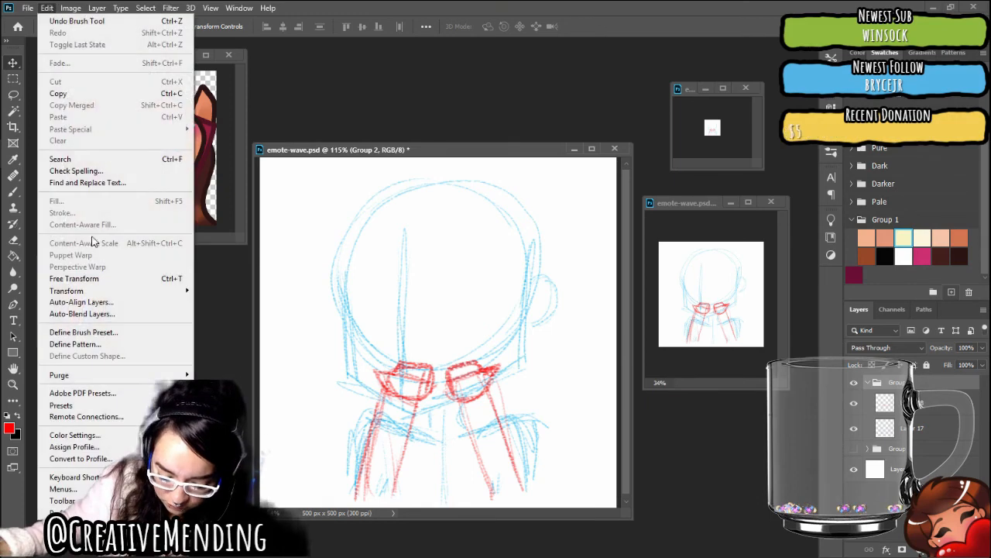
pyautogui.click(130, 277)
pyautogui.moveTo(331, 504); pyautogui.dragTo(292, 556)
pyautogui.moveTo(498, 455); pyautogui.dragTo(488, 454)
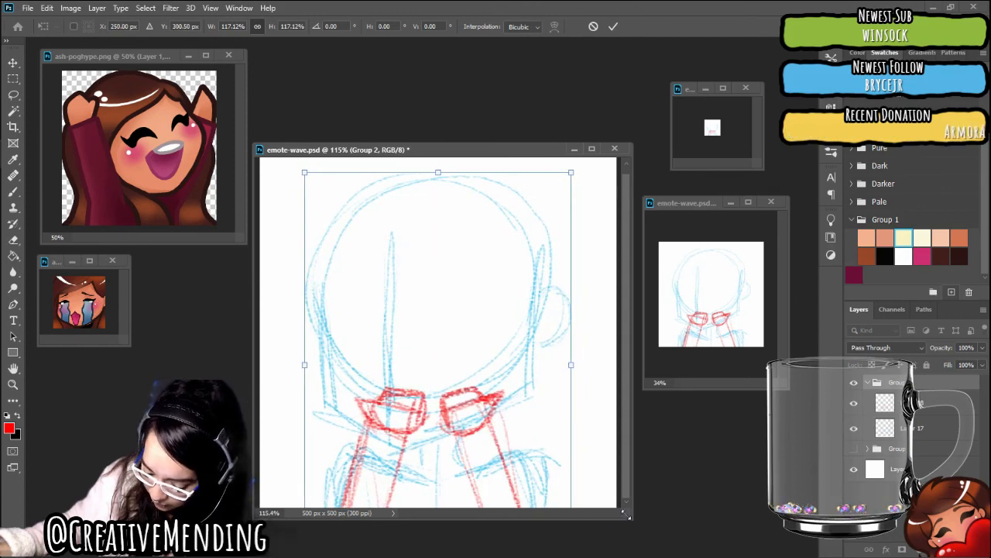
pyautogui.moveTo(626, 514); pyautogui.dragTo(663, 538)
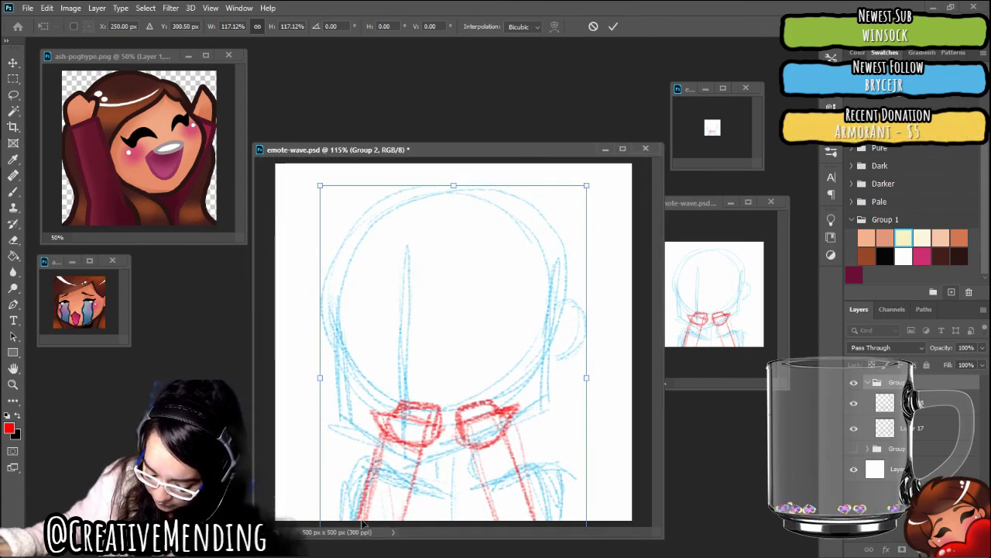
pyautogui.moveTo(321, 187); pyautogui.dragTo(293, 148)
pyautogui.moveTo(392, 232)
pyautogui.mouseDown()
pyautogui.moveTo(454, 303)
pyautogui.moveTo(443, 300)
pyautogui.mouseUp()
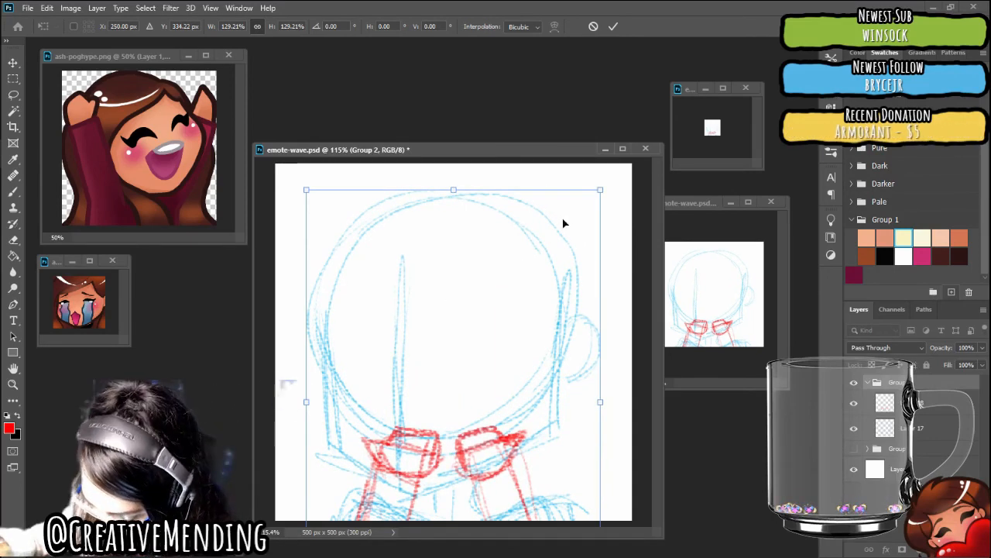
pyautogui.moveTo(601, 191)
pyautogui.mouseDown()
pyautogui.moveTo(565, 246)
pyautogui.moveTo(602, 210)
pyautogui.mouseUp()
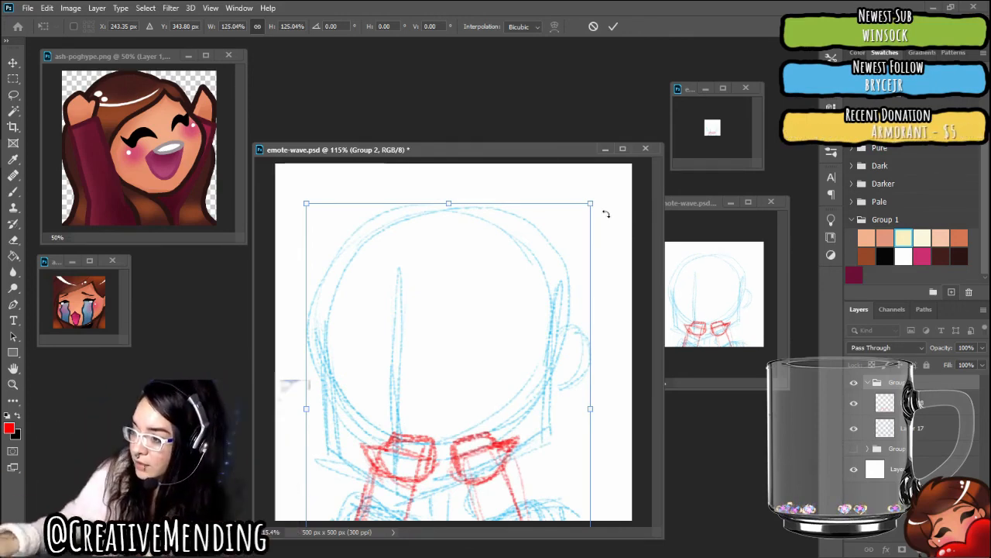
pyautogui.moveTo(592, 203); pyautogui.dragTo(582, 219)
pyautogui.moveTo(537, 243); pyautogui.dragTo(536, 253)
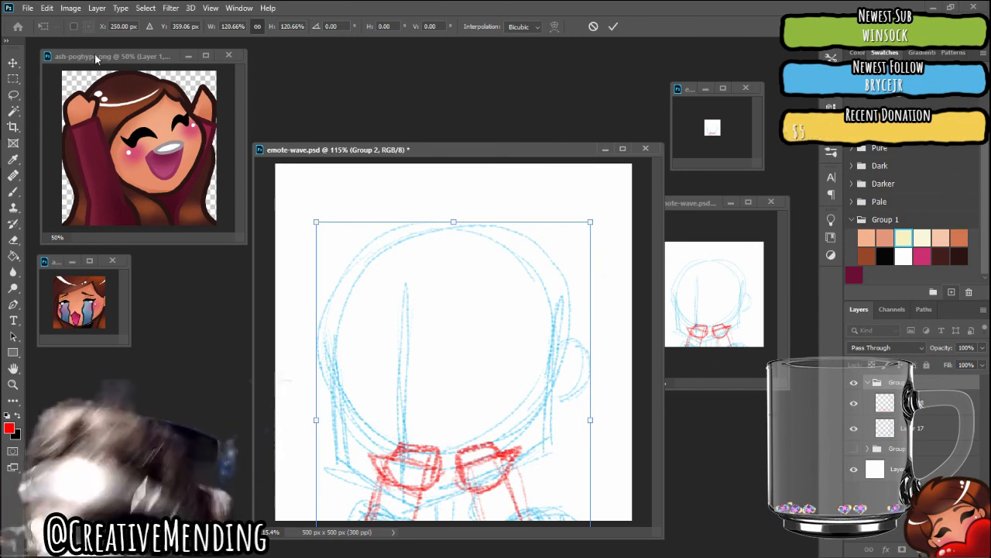
pyautogui.click(13, 64)
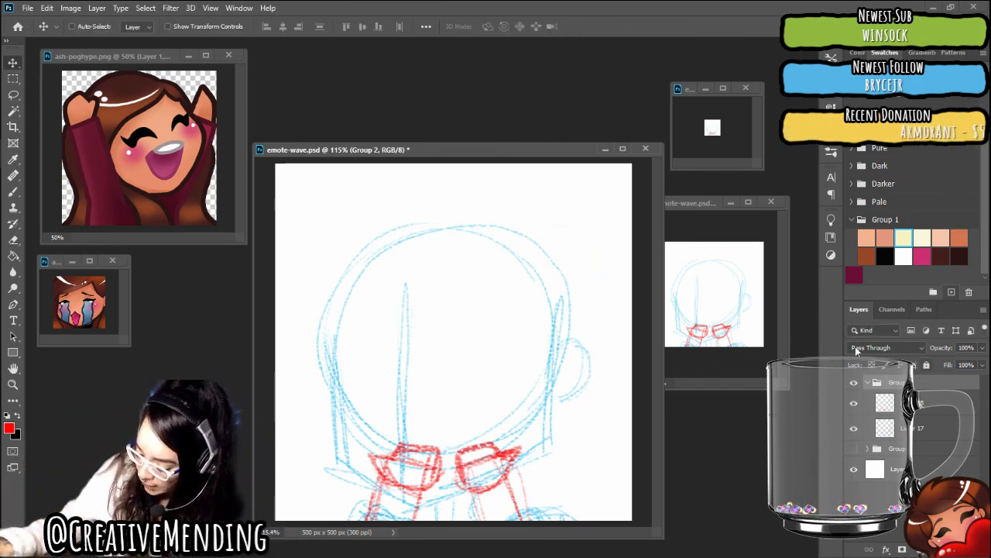
# Lower the opacity of Layer 18, the red arm sketch, to 59% and create a new layer above it
pyautogui.click(921, 404)
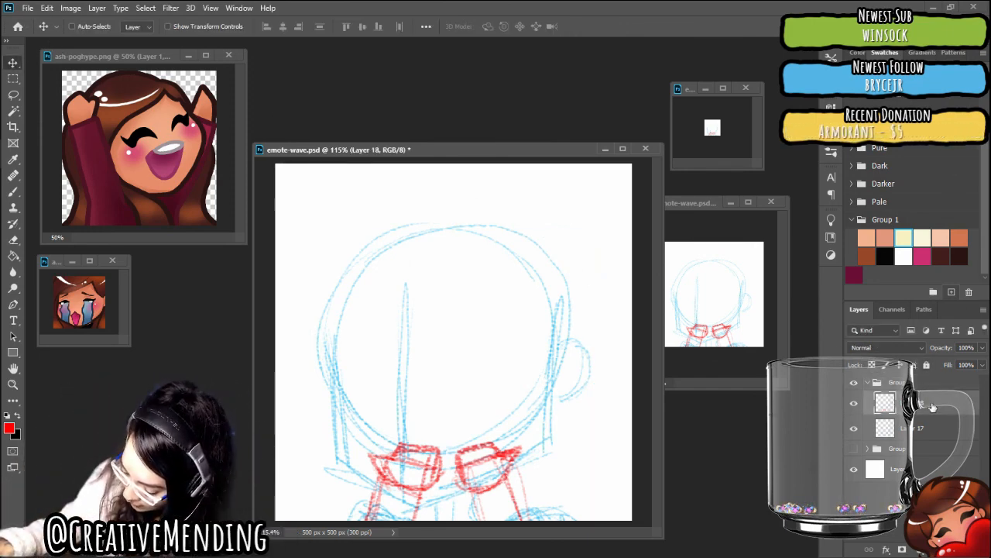
pyautogui.click(982, 347)
pyautogui.moveTo(979, 363); pyautogui.dragTo(958, 366)
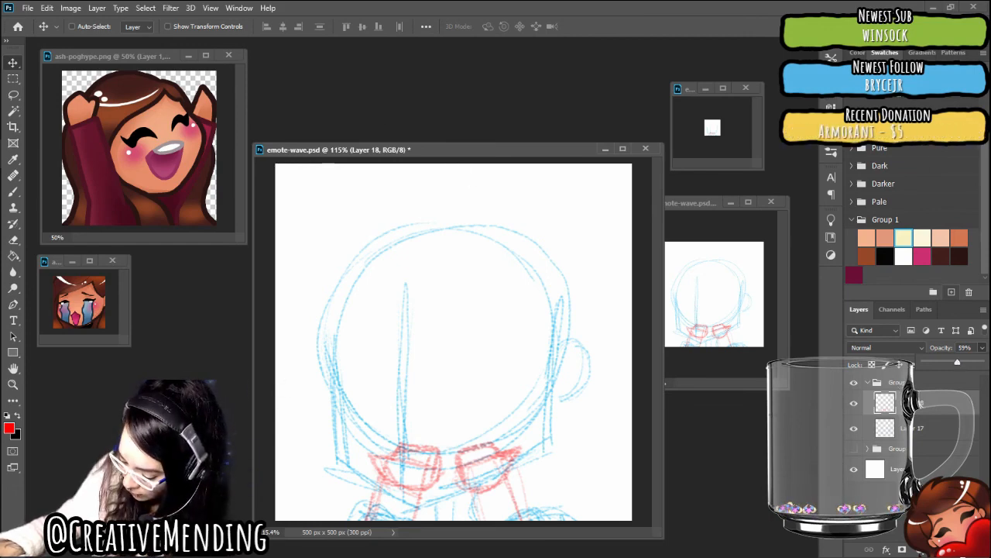
pyautogui.hotkey('ctrl', 'shift', 'alt', 'n')
# Sketch a new right-hand forearm in red, slanting down and outward from below the chin, with a curved loop beside its lower end
pyautogui.click(22, 192)
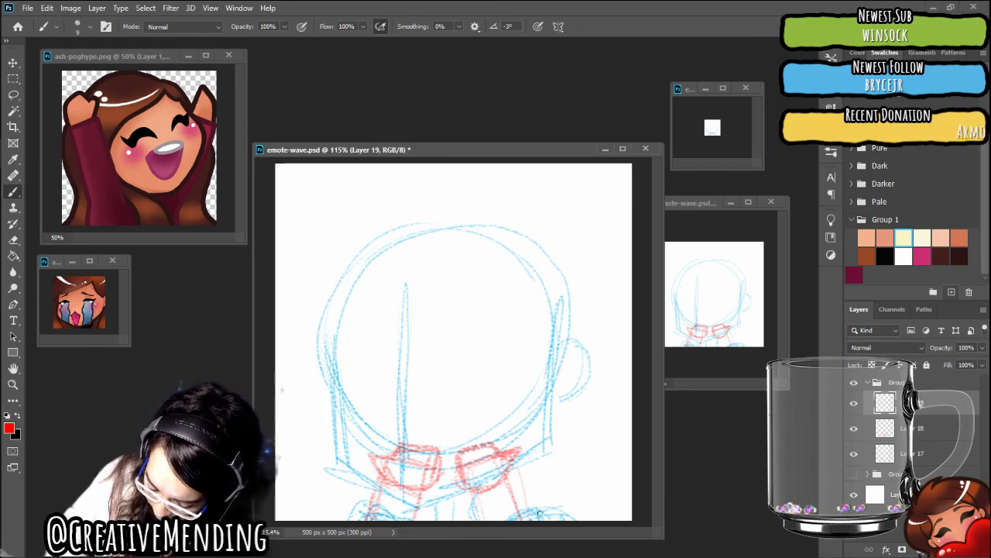
pyautogui.moveTo(469, 480); pyautogui.dragTo(481, 519)
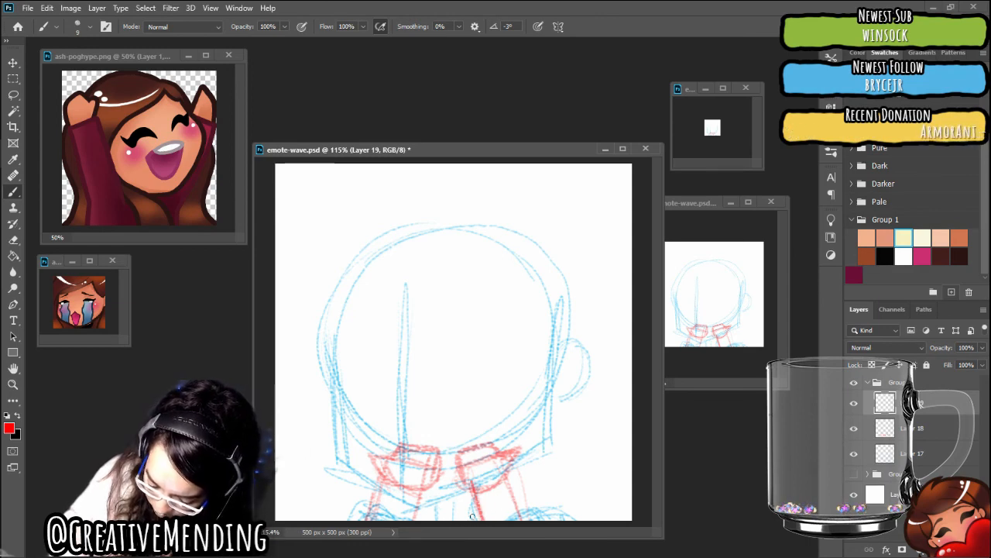
pyautogui.moveTo(458, 485); pyautogui.dragTo(456, 518)
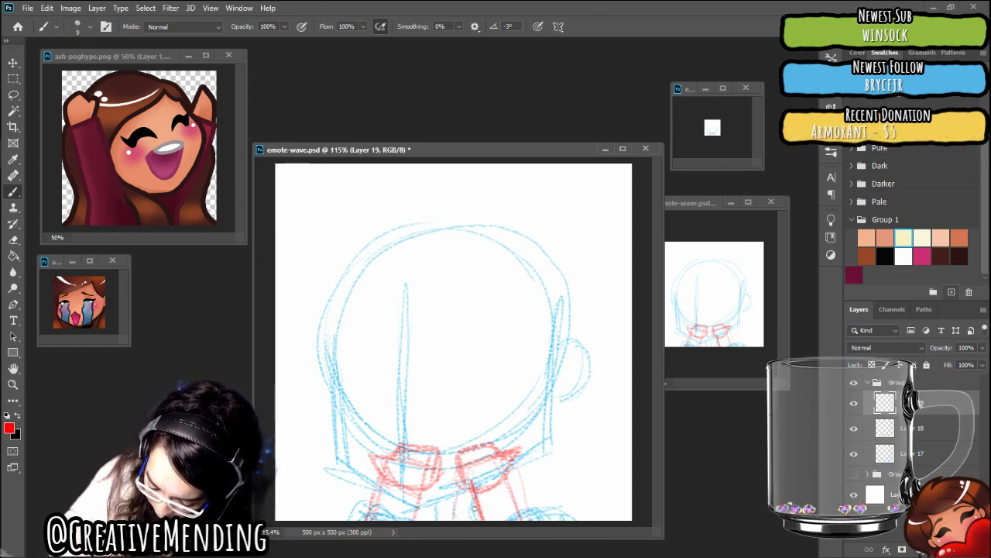
pyautogui.moveTo(514, 505); pyautogui.dragTo(473, 514)
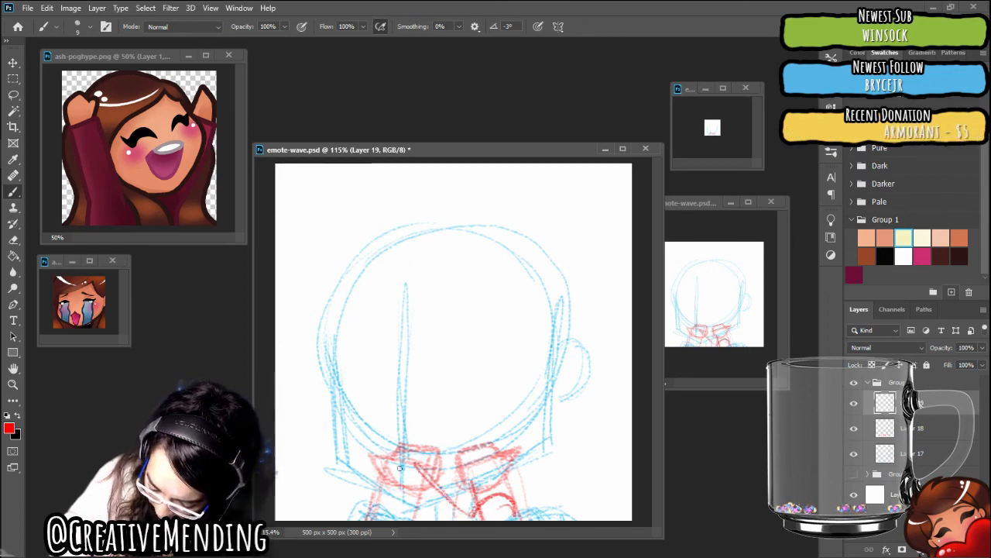
pyautogui.moveTo(388, 470); pyautogui.dragTo(420, 519)
pyautogui.moveTo(423, 464); pyautogui.dragTo(481, 520)
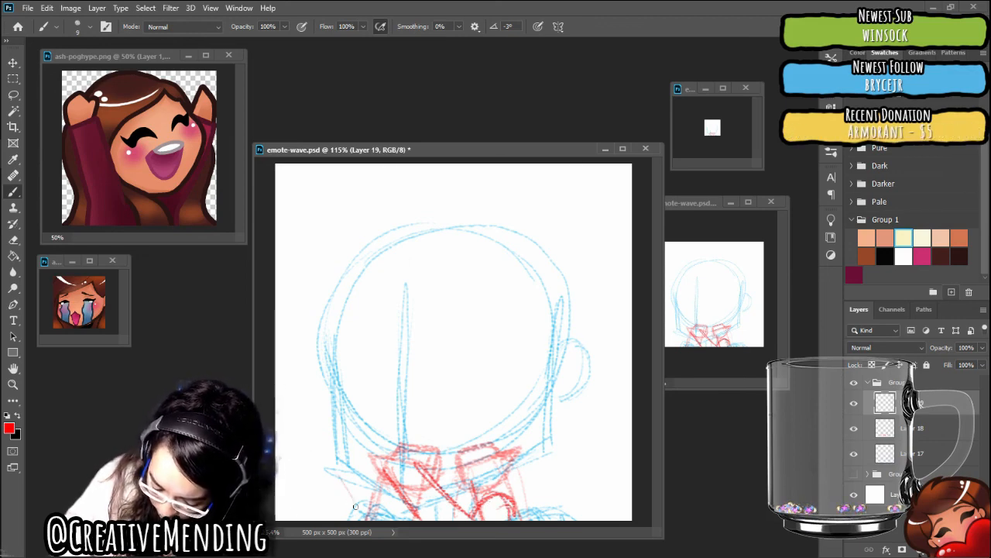
# Sketch the left-hand forearm as two red lines slanting down and inward from the left side of the jaw
pyautogui.moveTo(333, 468); pyautogui.dragTo(364, 516)
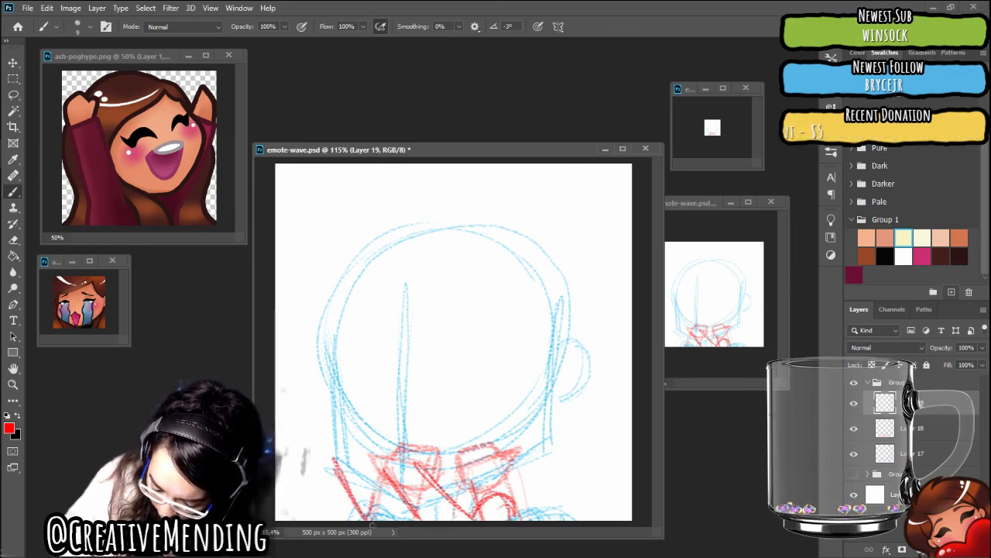
pyautogui.moveTo(366, 465); pyautogui.dragTo(397, 518)
pyautogui.moveTo(335, 460); pyautogui.dragTo(355, 516)
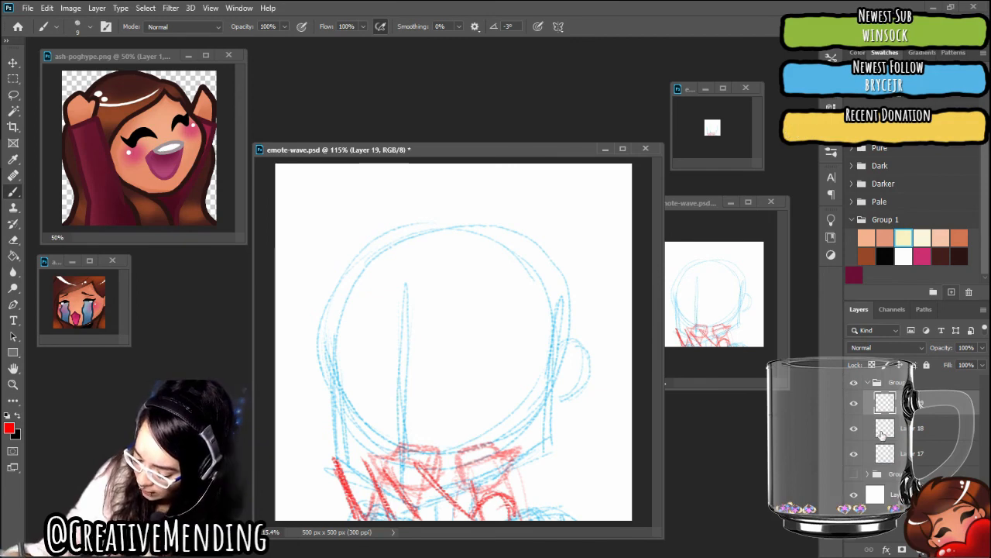
# Hide Layer 18, the old red arms, and thicken the slanted lines of both new forearms
pyautogui.click(854, 429)
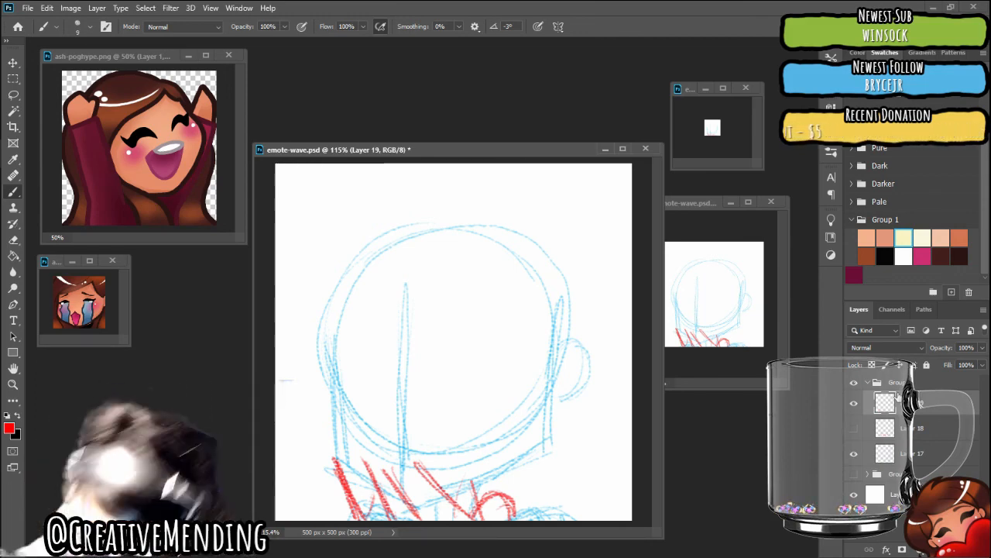
pyautogui.moveTo(369, 462); pyautogui.dragTo(394, 516)
pyautogui.moveTo(390, 467); pyautogui.dragTo(419, 516)
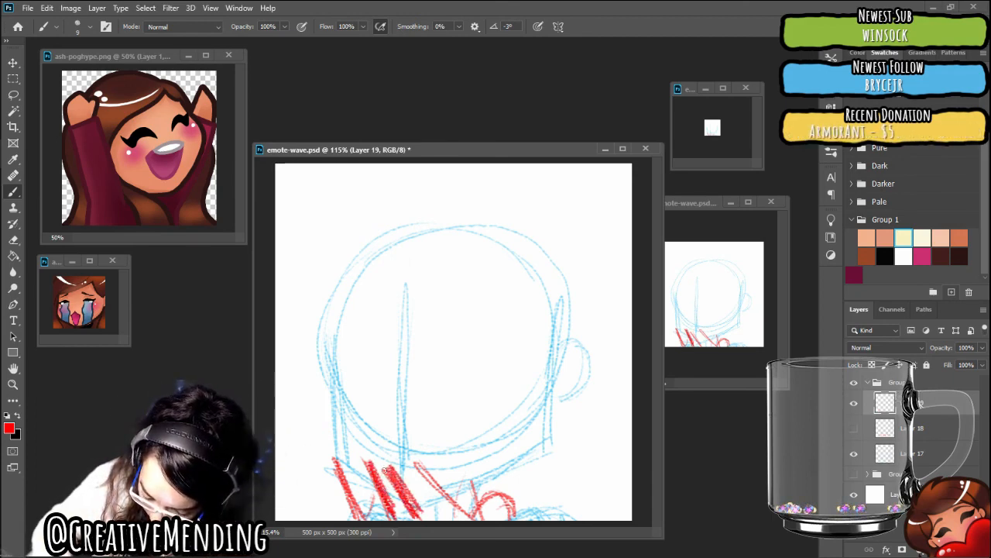
pyautogui.moveTo(417, 459); pyautogui.dragTo(467, 519)
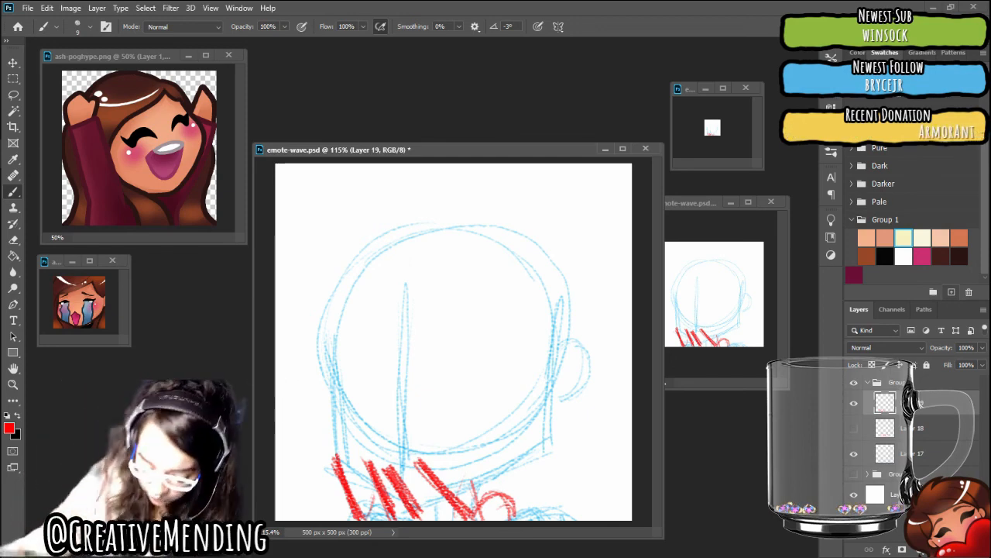
# Draw red cuff shapes on the upper ends of both forearms, a wide flared one on the left and a small boxy one on the right
pyautogui.moveTo(310, 435); pyautogui.dragTo(348, 476)
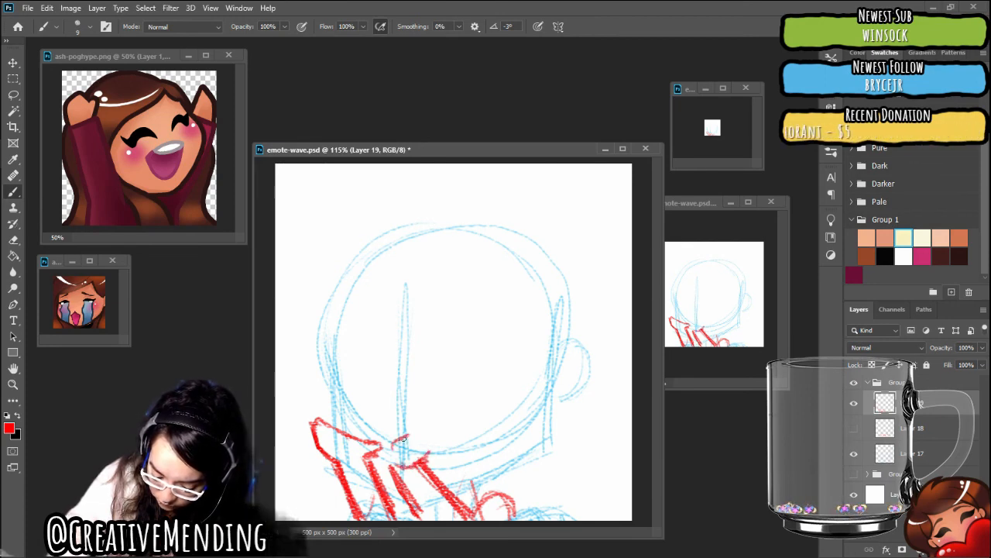
pyautogui.moveTo(393, 444)
pyautogui.mouseDown()
pyautogui.moveTo(421, 432)
pyautogui.moveTo(429, 452)
pyautogui.moveTo(419, 432)
pyautogui.moveTo(388, 453)
pyautogui.mouseUp()
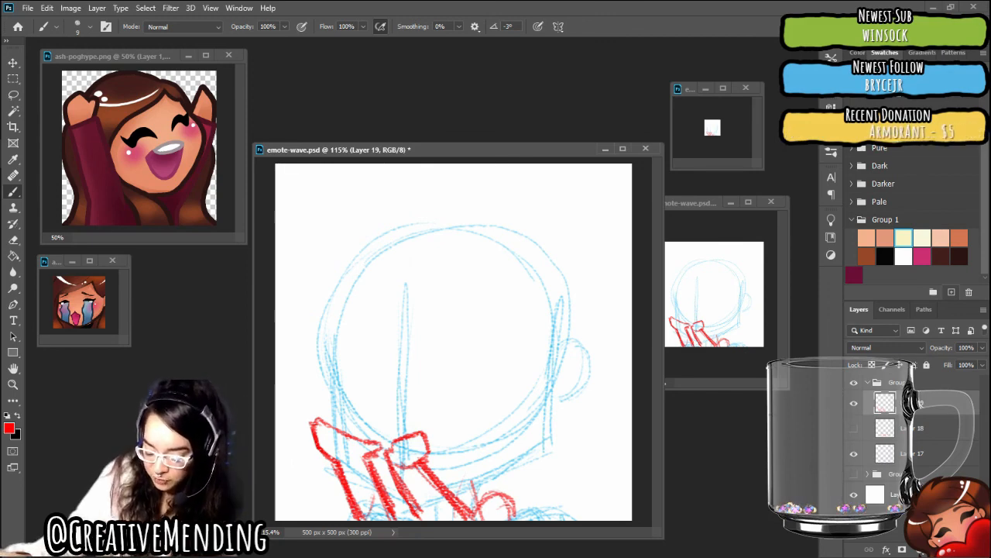
# Lasso the right-hand forearm with its cuff and loop, and move it horizontally to the right, away from the left forearm
pyautogui.click(12, 95)
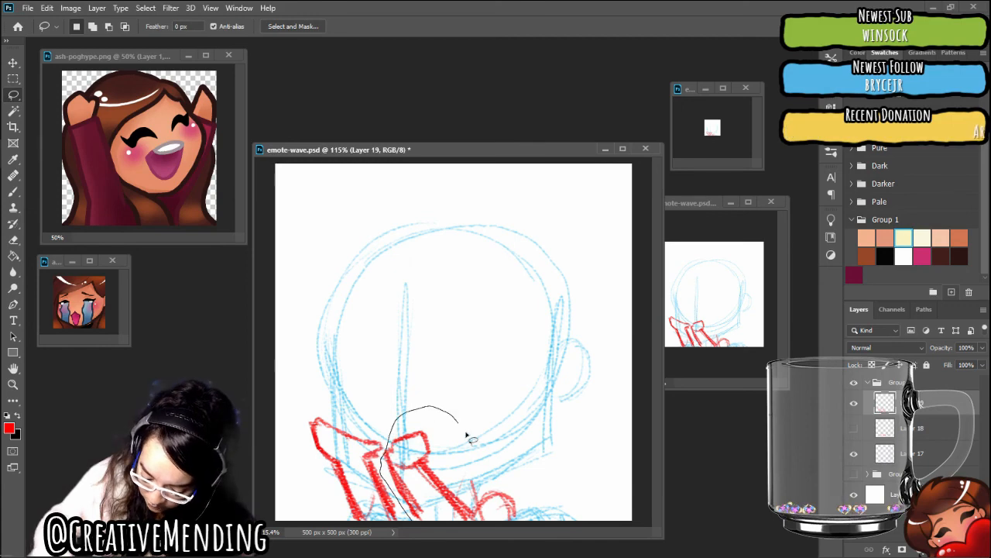
pyautogui.moveTo(546, 513); pyautogui.dragTo(399, 519)
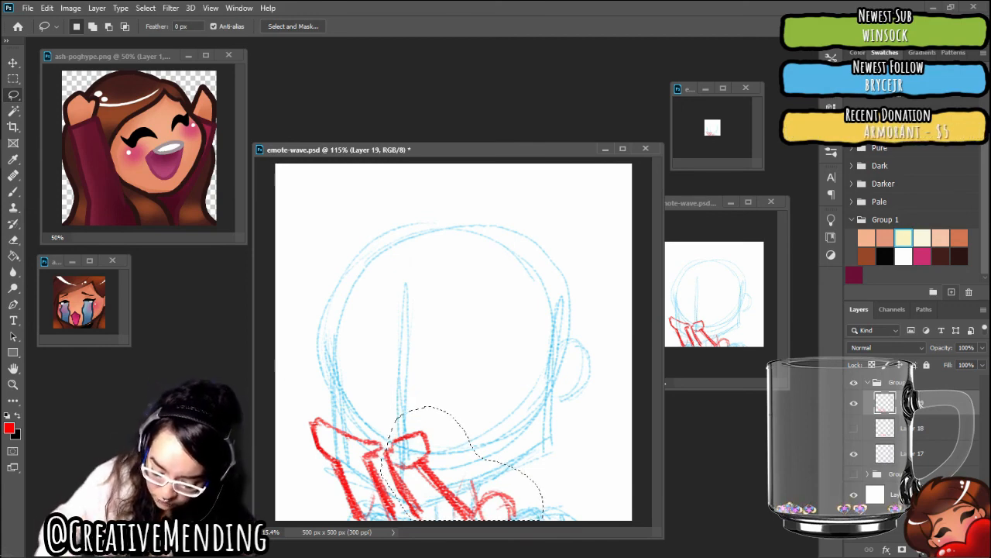
pyautogui.moveTo(472, 490)
pyautogui.mouseDown()
pyautogui.moveTo(503, 490)
pyautogui.moveTo(474, 490)
pyautogui.mouseUp()
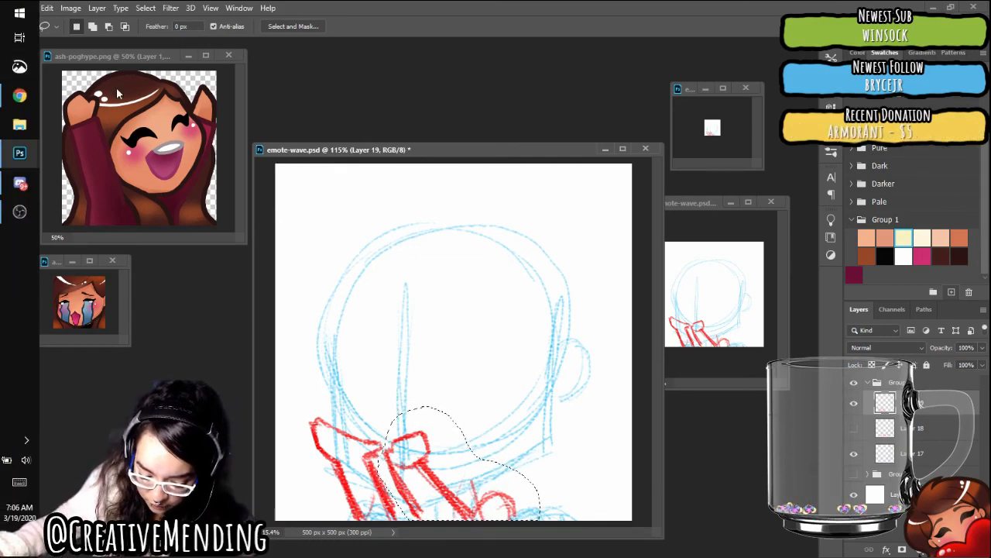
pyautogui.click(14, 63)
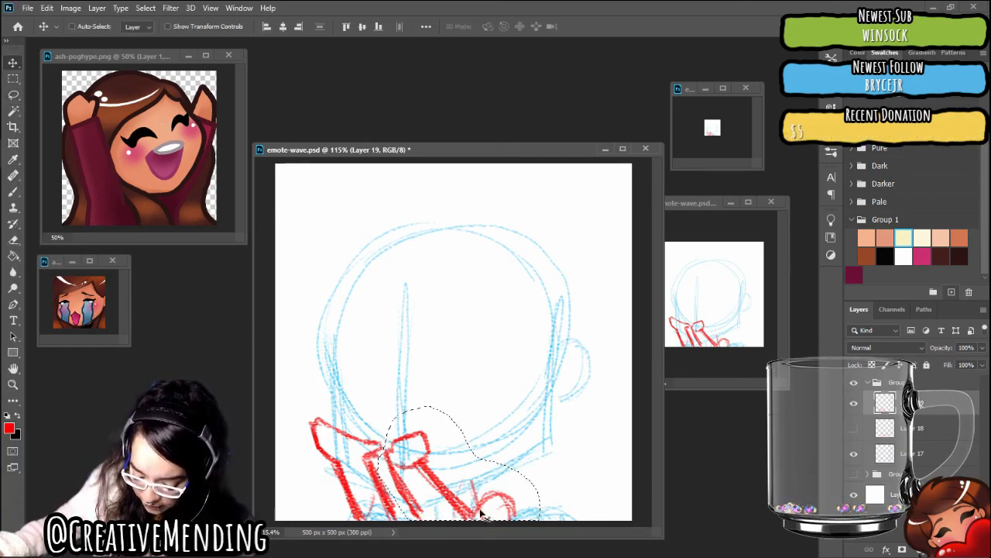
pyautogui.moveTo(443, 499); pyautogui.dragTo(485, 499)
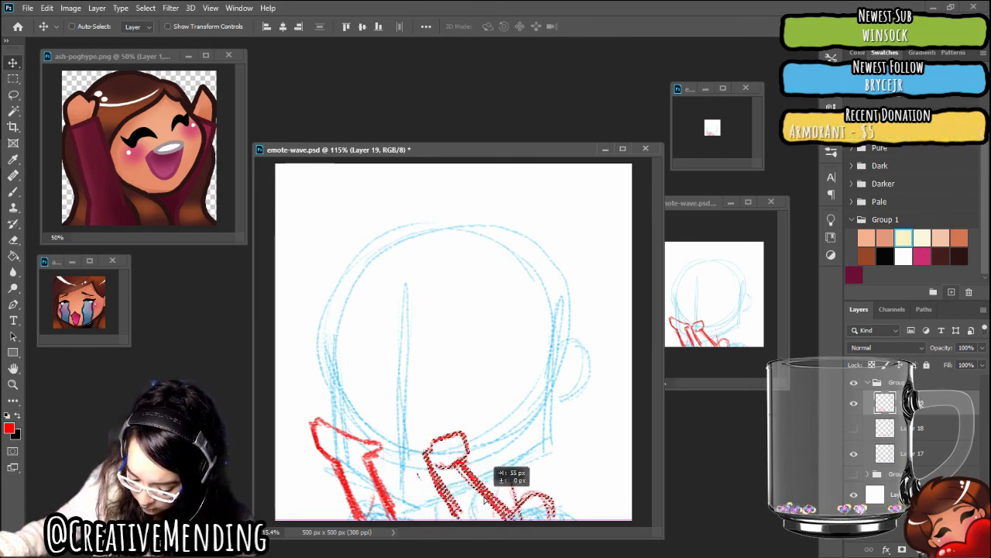
pyautogui.moveTo(486, 499); pyautogui.dragTo(495, 500)
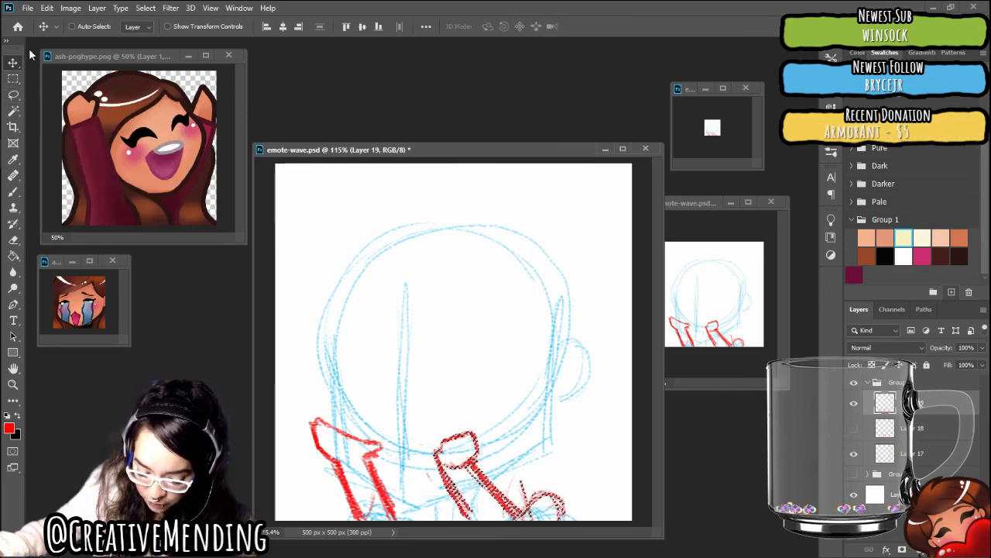
# Scale the selected right-hand forearm up to about 119.08%, growing it up and to the right, and deselect it
pyautogui.press('ctrl')
pyautogui.hotkey('ctrl', 't')
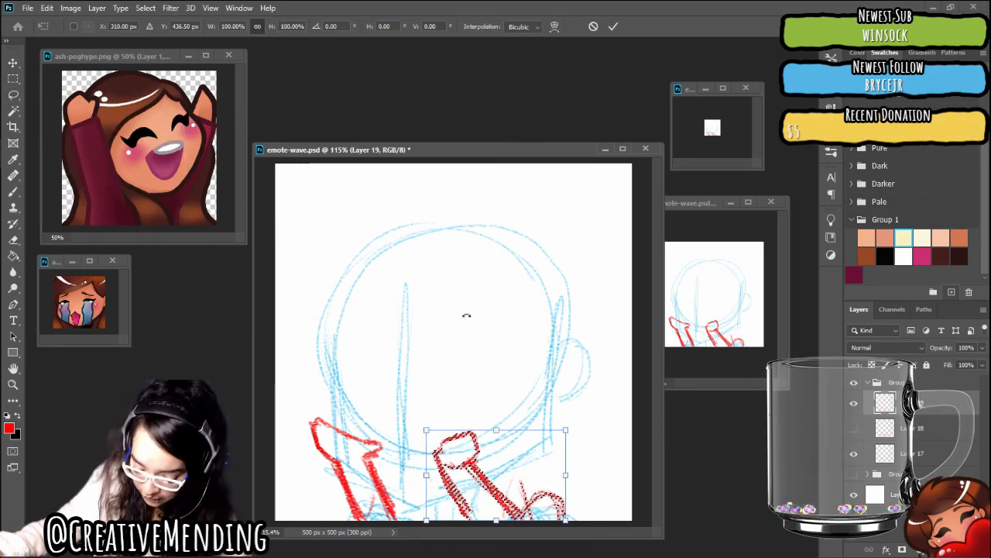
pyautogui.moveTo(565, 429); pyautogui.dragTo(586, 405)
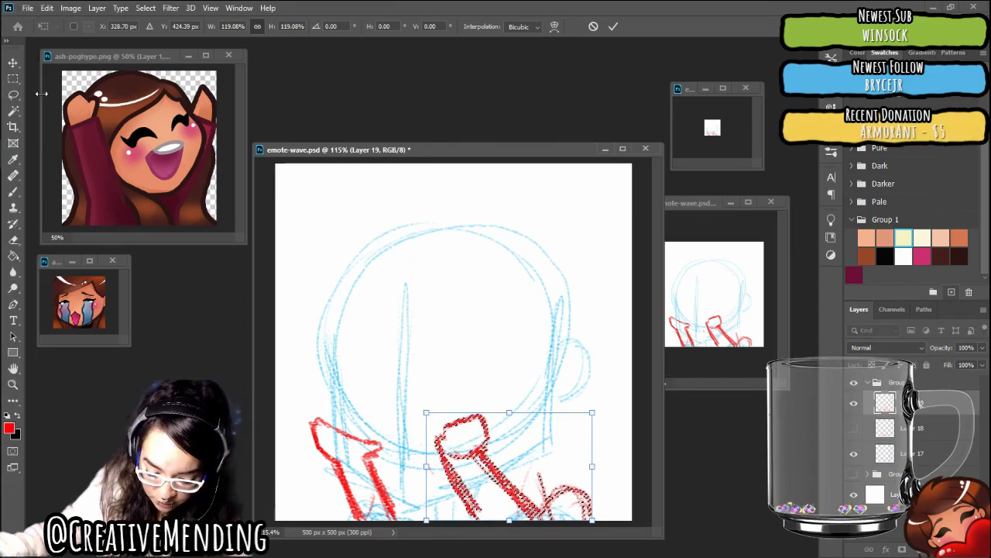
pyautogui.press('Return')
pyautogui.hotkey('ctrl', 'd')
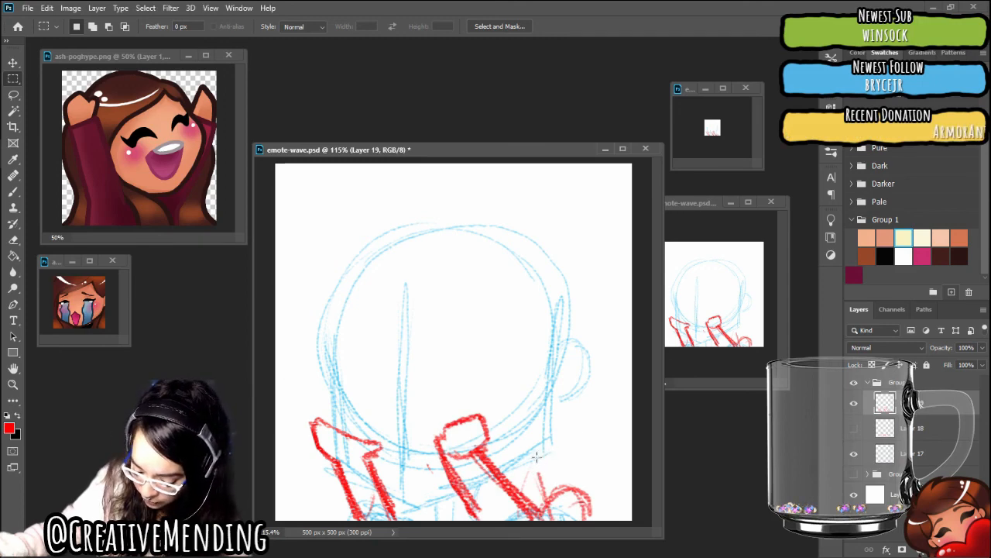
# Marquee-select the red loop beside the right-hand forearm, move it left onto the forearm's lower end, deselect it and save the document
pyautogui.moveTo(536, 457); pyautogui.dragTo(621, 521)
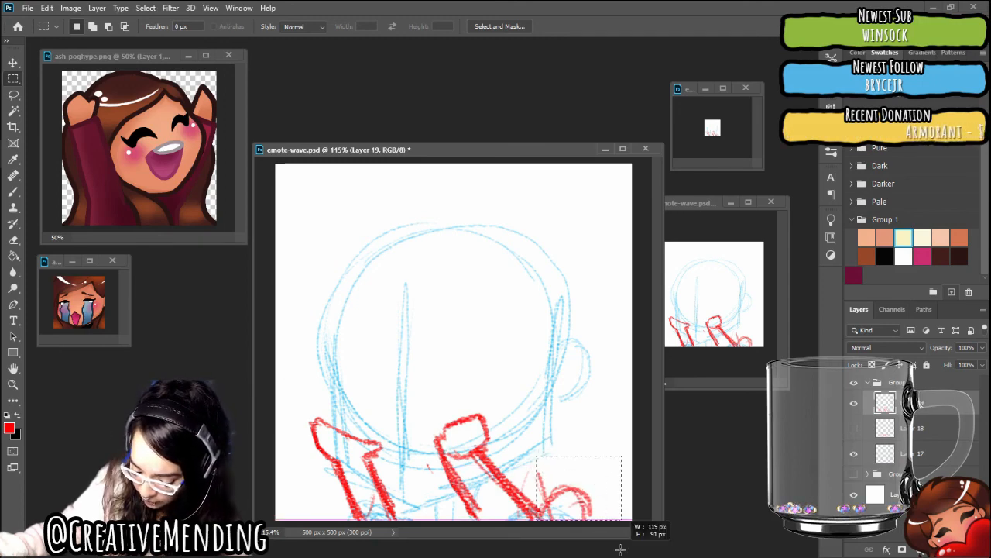
pyautogui.click(13, 62)
pyautogui.moveTo(569, 504); pyautogui.dragTo(511, 504)
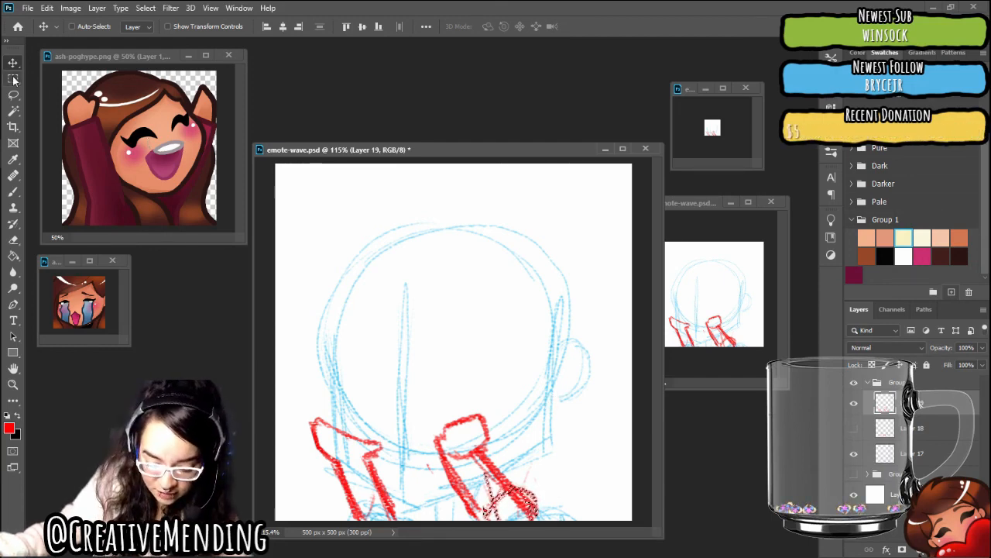
pyautogui.press('m')
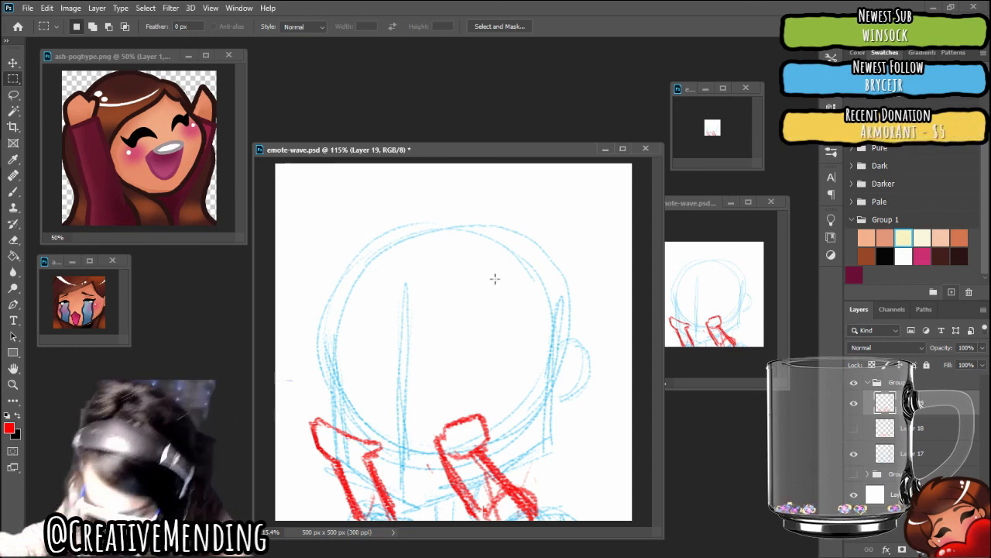
pyautogui.hotkey('ctrl', 's')
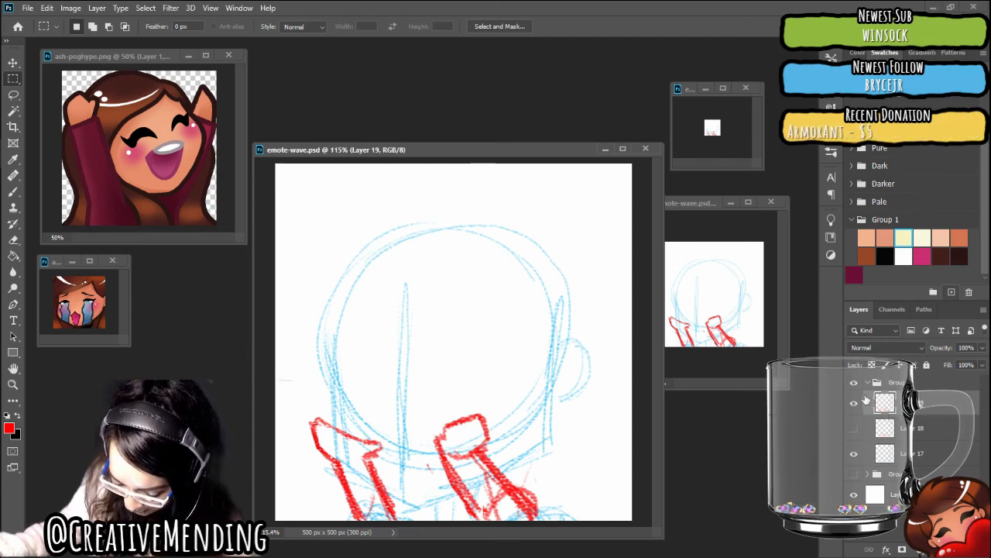
# On a new layer, draw the head's outline, jaw and right-hand ear in red, with a light curved eye guideline across the face
pyautogui.hotkey('ctrl', 'alt', 'shift', 'n')
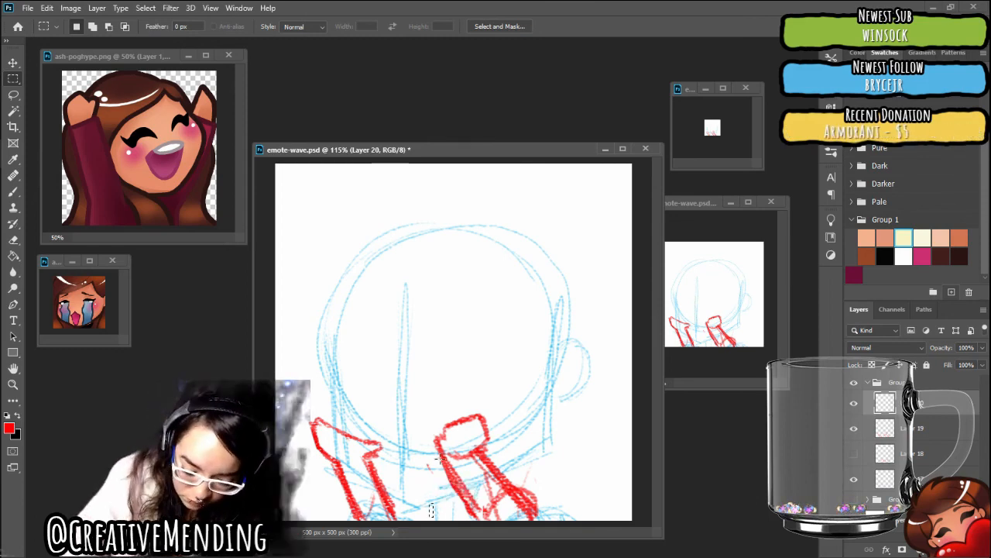
pyautogui.press('b')
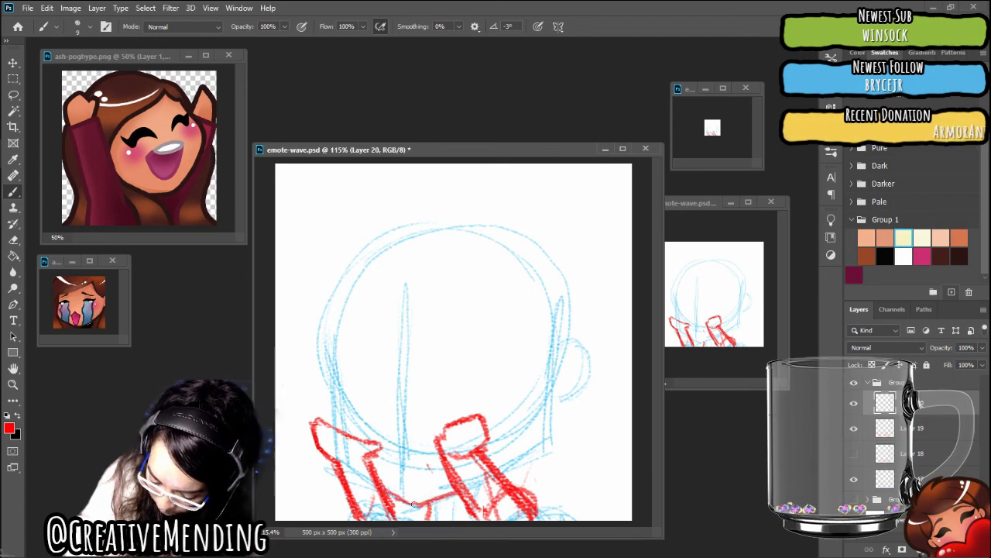
pyautogui.moveTo(413, 504)
pyautogui.mouseDown()
pyautogui.moveTo(546, 446)
pyautogui.moveTo(545, 436)
pyautogui.moveTo(535, 450)
pyautogui.moveTo(546, 424)
pyautogui.mouseUp()
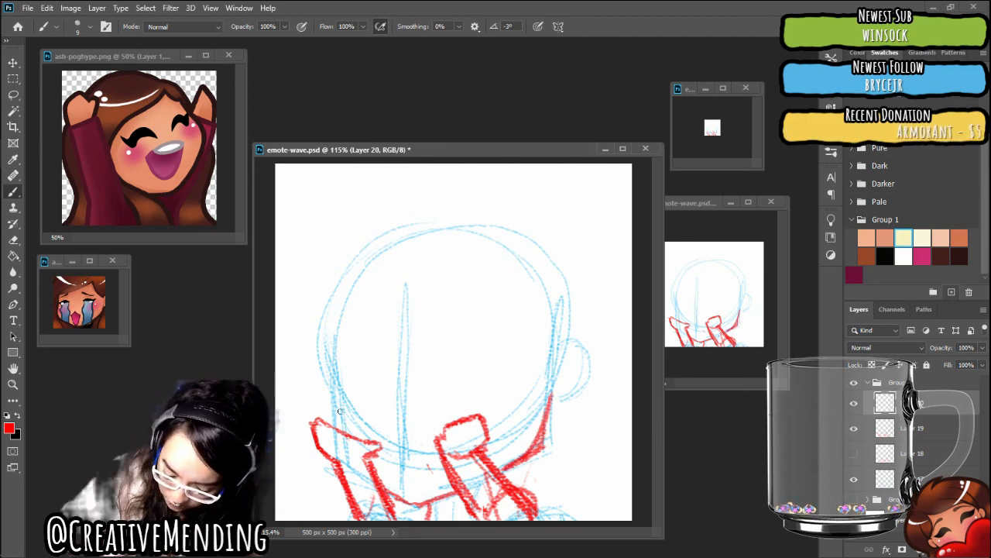
pyautogui.moveTo(340, 426)
pyautogui.mouseDown()
pyautogui.moveTo(328, 356)
pyautogui.moveTo(330, 298)
pyautogui.mouseUp()
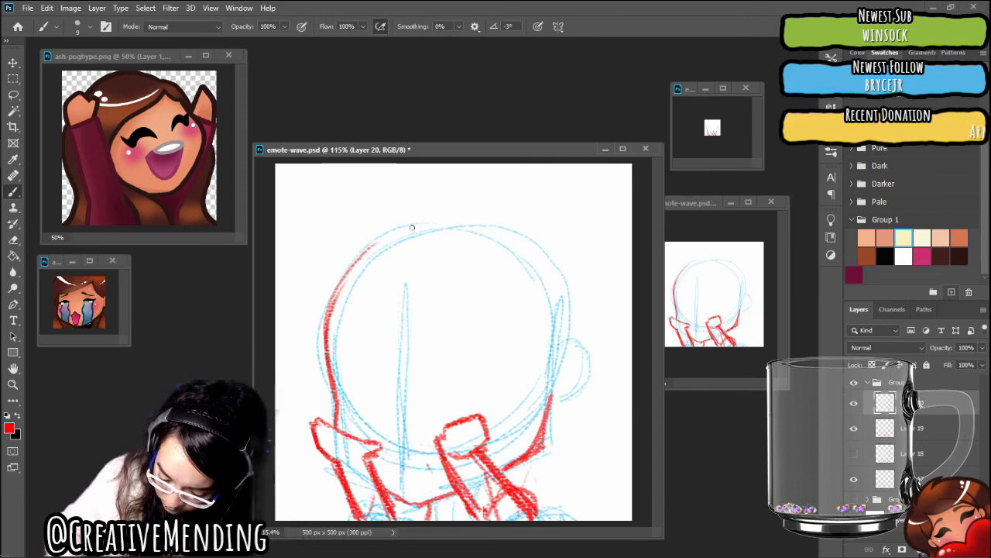
pyautogui.moveTo(457, 222)
pyautogui.mouseDown()
pyautogui.moveTo(552, 268)
pyautogui.moveTo(562, 329)
pyautogui.mouseUp()
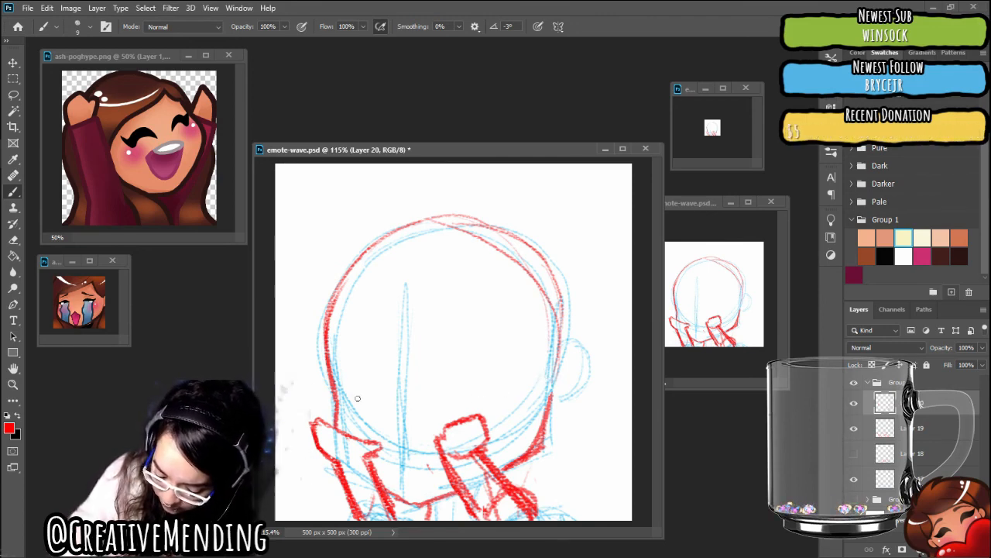
pyautogui.moveTo(386, 398); pyautogui.dragTo(535, 383)
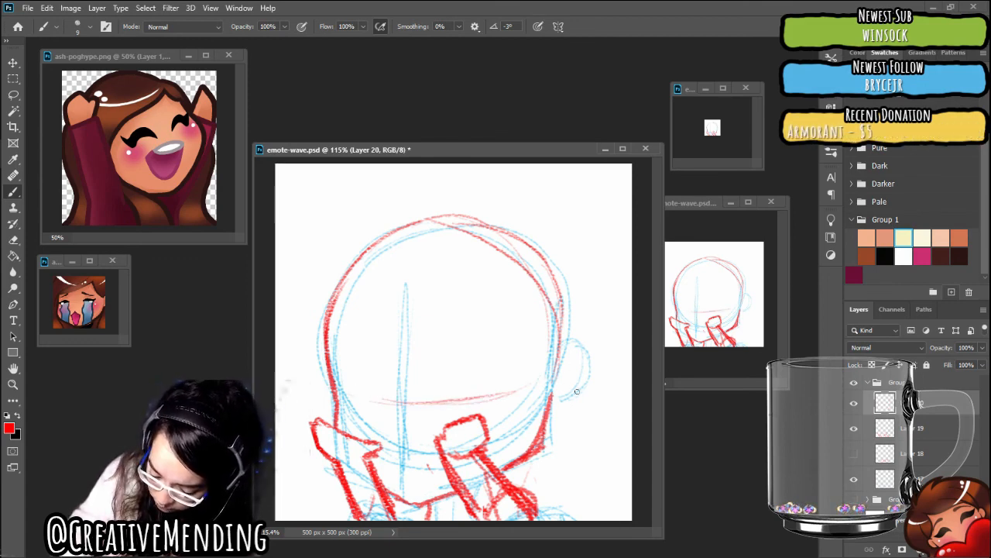
pyautogui.moveTo(571, 372); pyautogui.dragTo(560, 385)
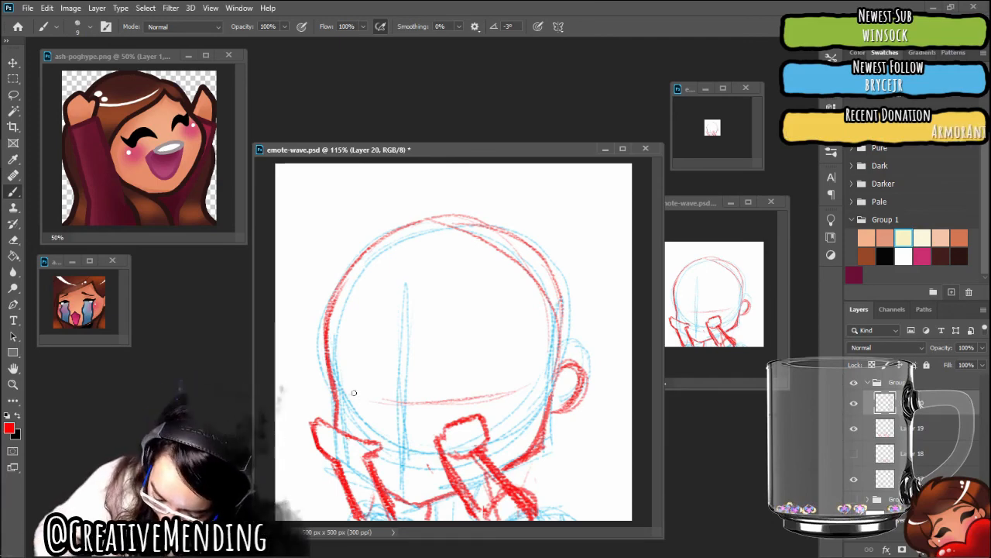
pyautogui.moveTo(349, 400)
pyautogui.mouseDown()
pyautogui.moveTo(365, 366)
pyautogui.moveTo(381, 397)
pyautogui.mouseUp()
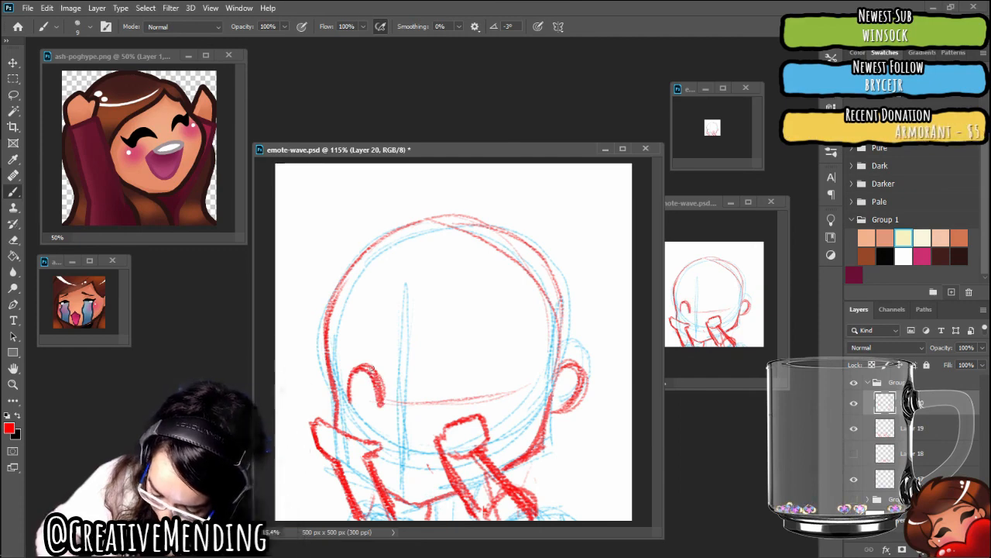
pyautogui.click(47, 8)
pyautogui.click(62, 17)
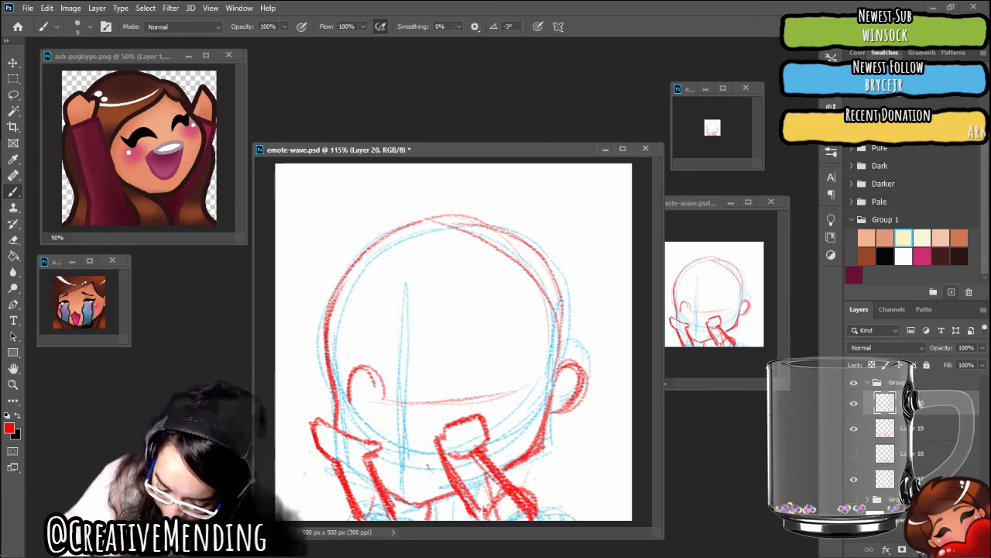
pyautogui.click(47, 8)
pyautogui.click(62, 17)
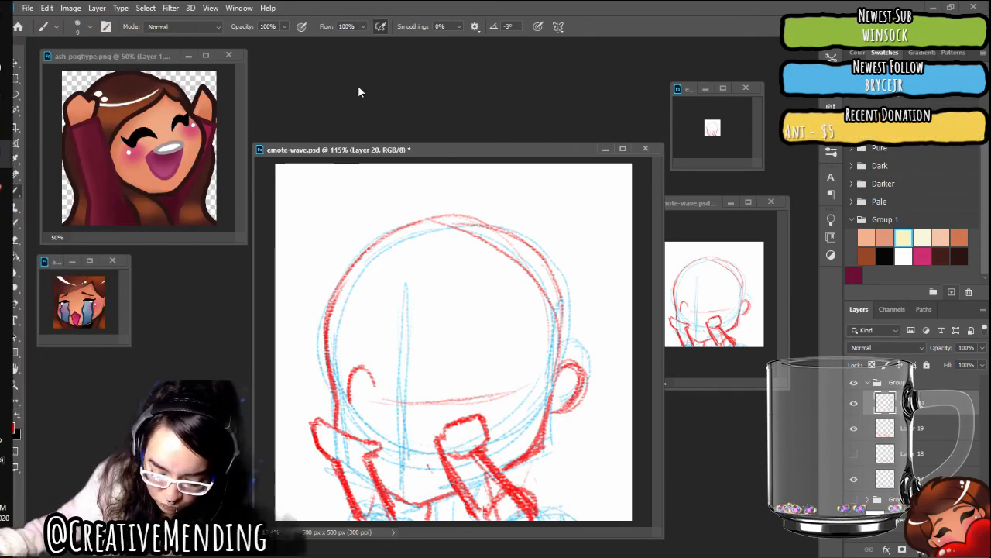
pyautogui.click(54, 10)
pyautogui.click(56, 17)
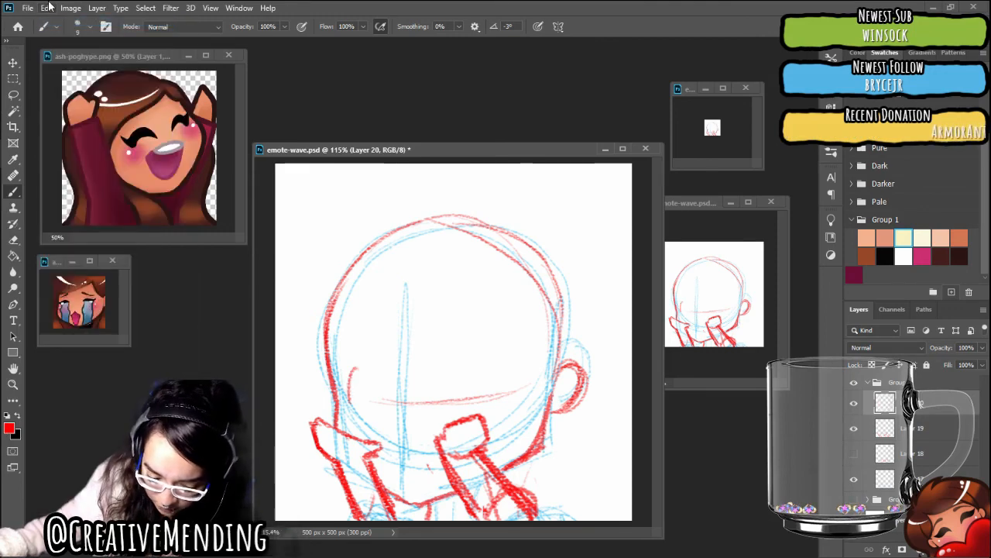
pyautogui.click(48, 7)
pyautogui.click(56, 17)
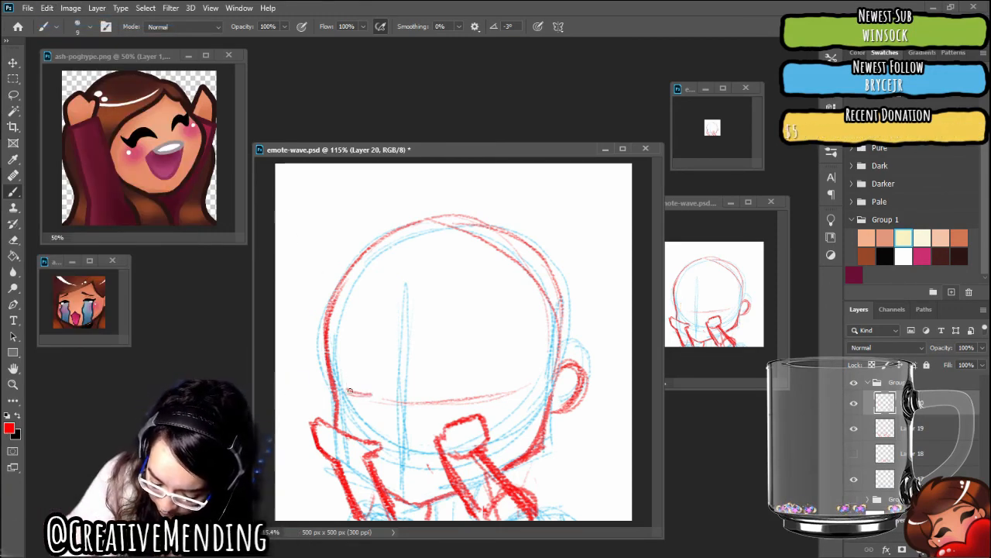
# Draw two filled triangular eyes along the guideline and a slanted, worried eyebrow above each one
pyautogui.moveTo(367, 385)
pyautogui.mouseDown()
pyautogui.moveTo(350, 392)
pyautogui.moveTo(370, 398)
pyautogui.mouseUp()
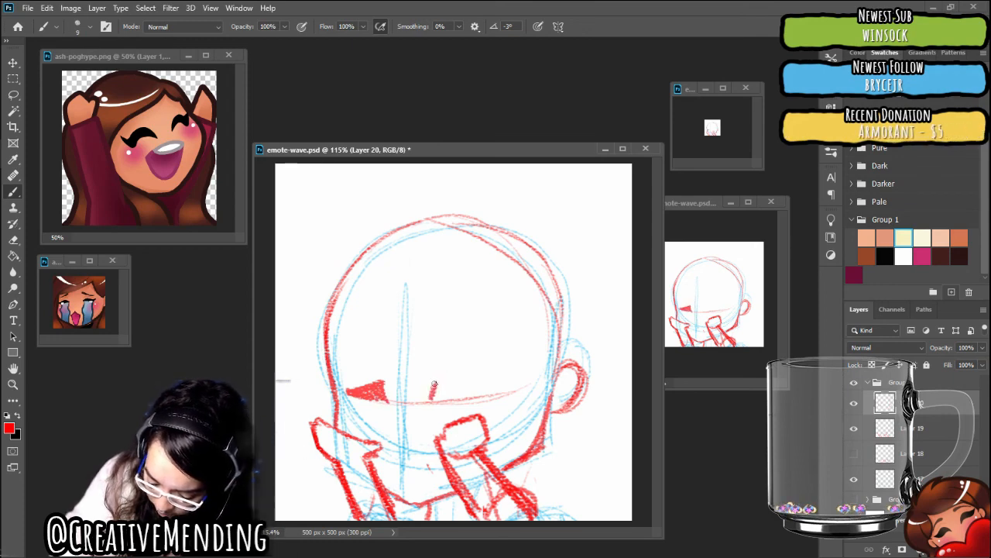
pyautogui.moveTo(437, 385); pyautogui.dragTo(479, 394)
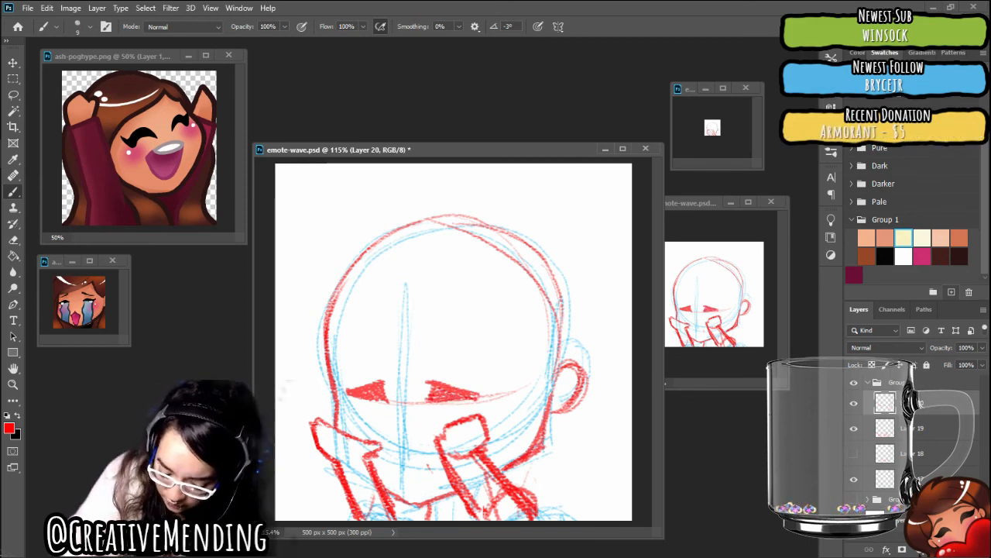
pyautogui.moveTo(341, 364); pyautogui.dragTo(387, 341)
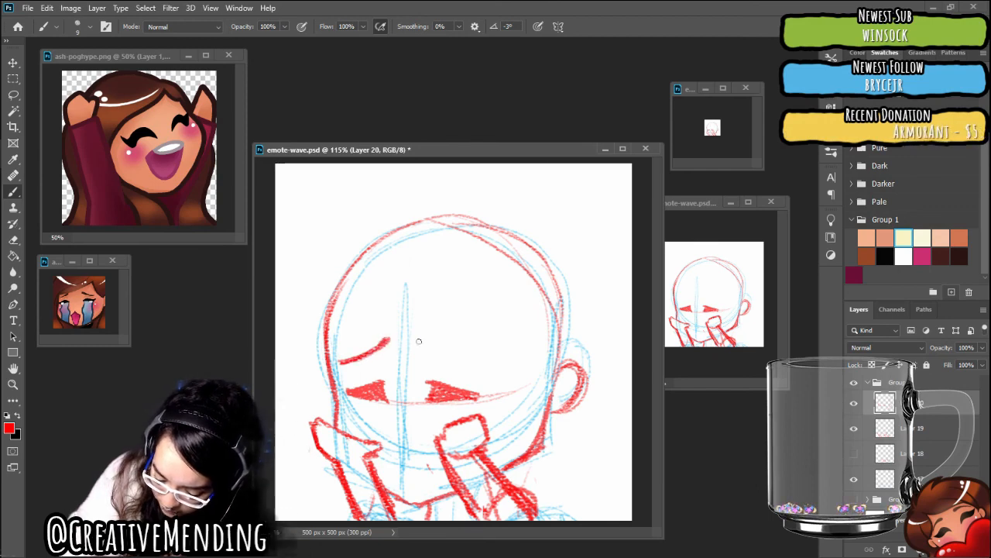
pyautogui.moveTo(453, 358)
pyautogui.mouseDown()
pyautogui.moveTo(425, 340)
pyautogui.moveTo(484, 366)
pyautogui.mouseUp()
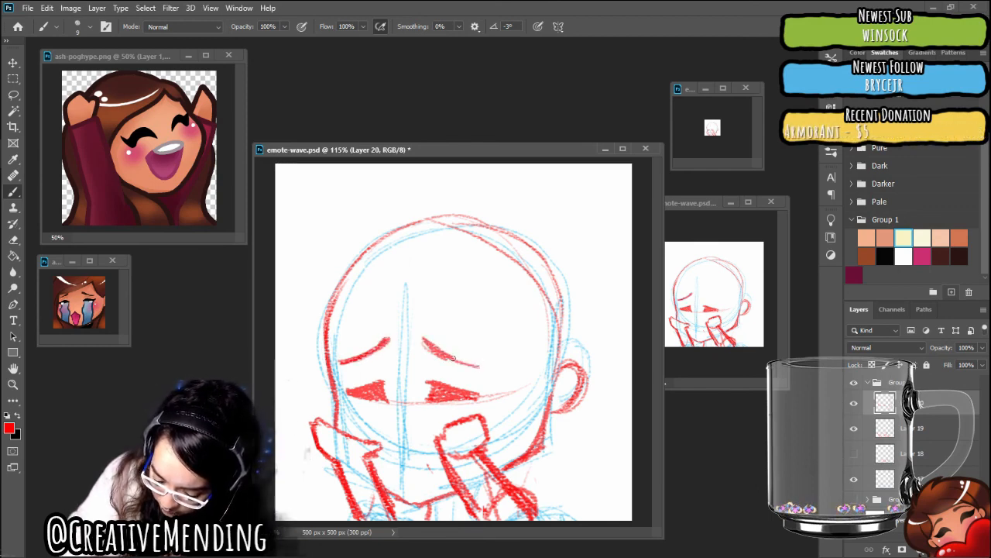
pyautogui.moveTo(425, 336); pyautogui.dragTo(485, 362)
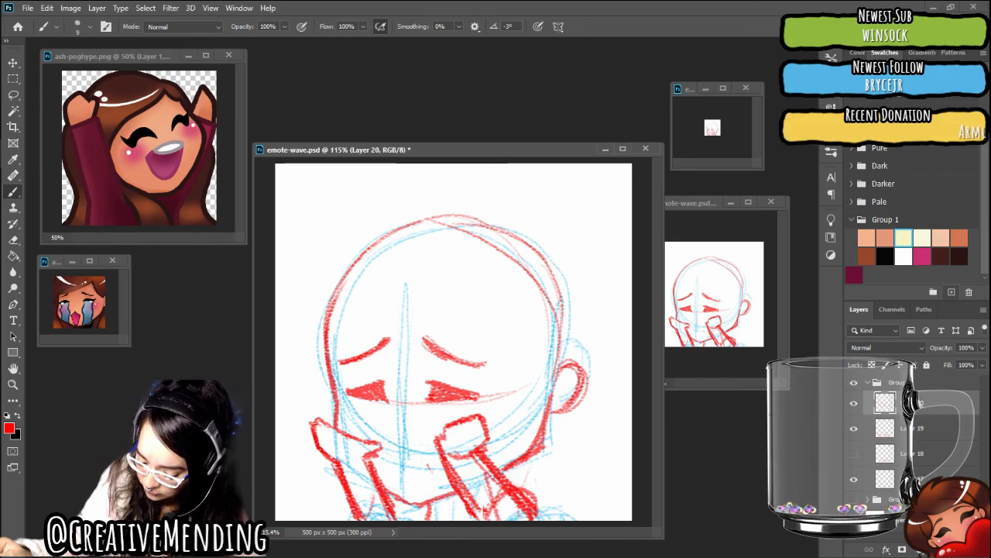
# On a new layer, draw a wide, open wavy mouth in red between the two cuffs, and save the document
pyautogui.hotkey('ctrl', 'alt', 'shift', 'n')
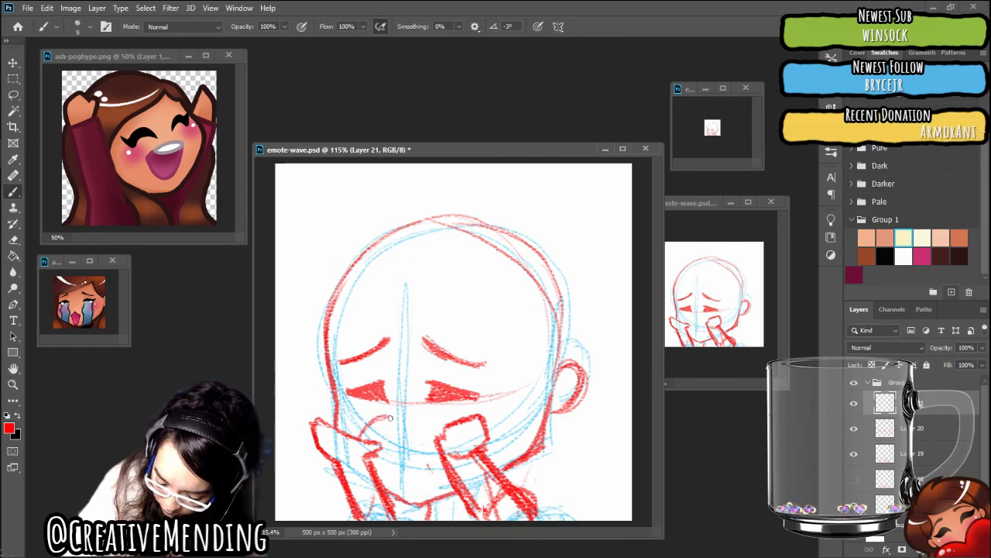
pyautogui.moveTo(360, 429); pyautogui.dragTo(415, 419)
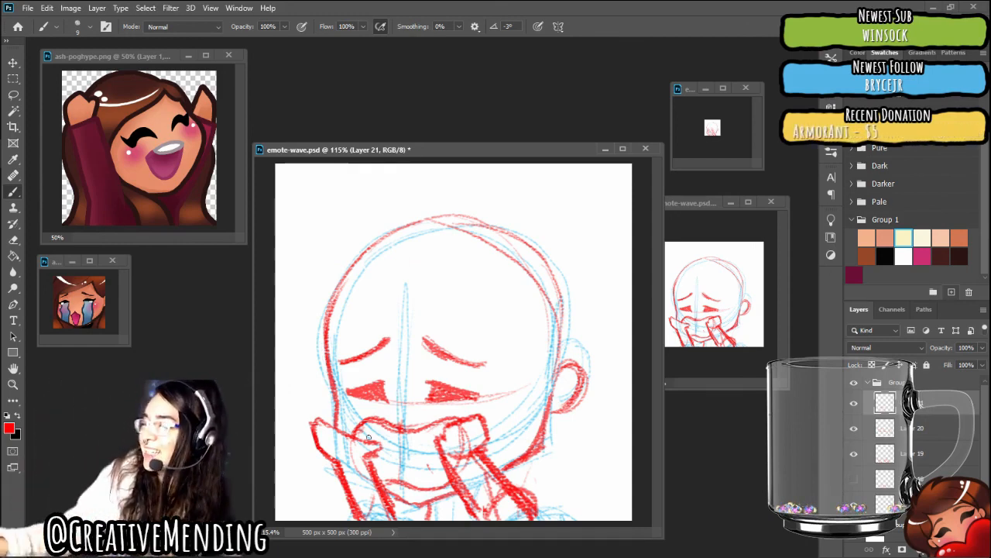
pyautogui.moveTo(2, 124)
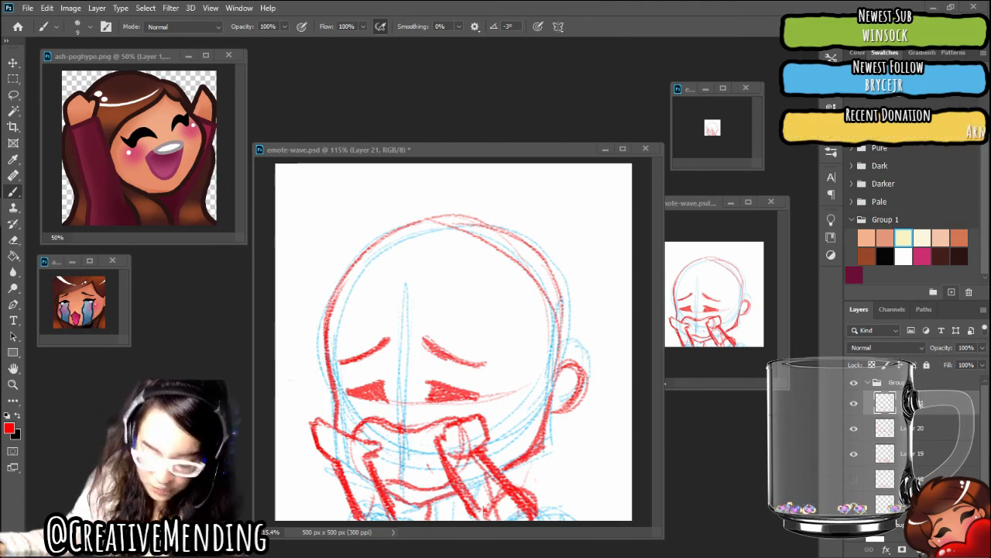
pyautogui.click(29, 9)
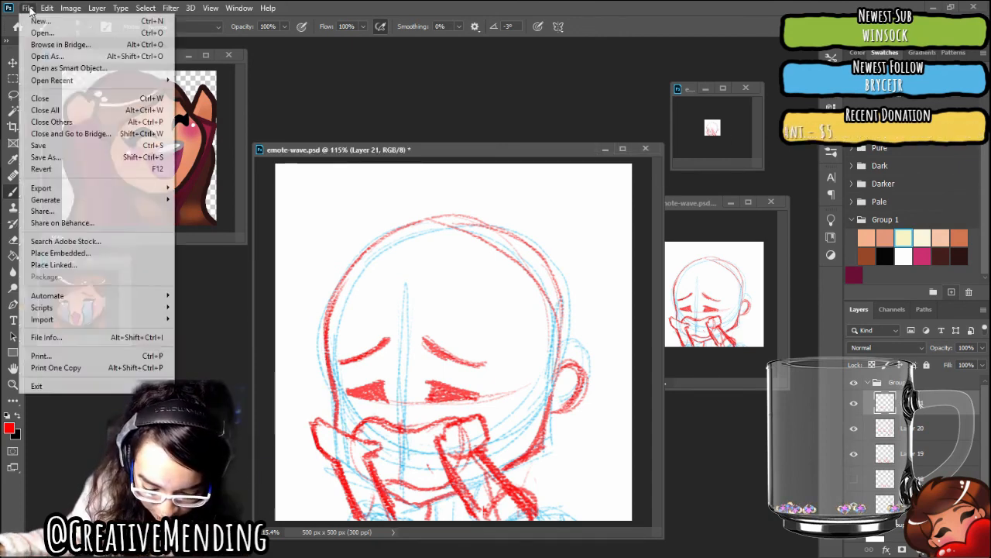
pyautogui.click(66, 145)
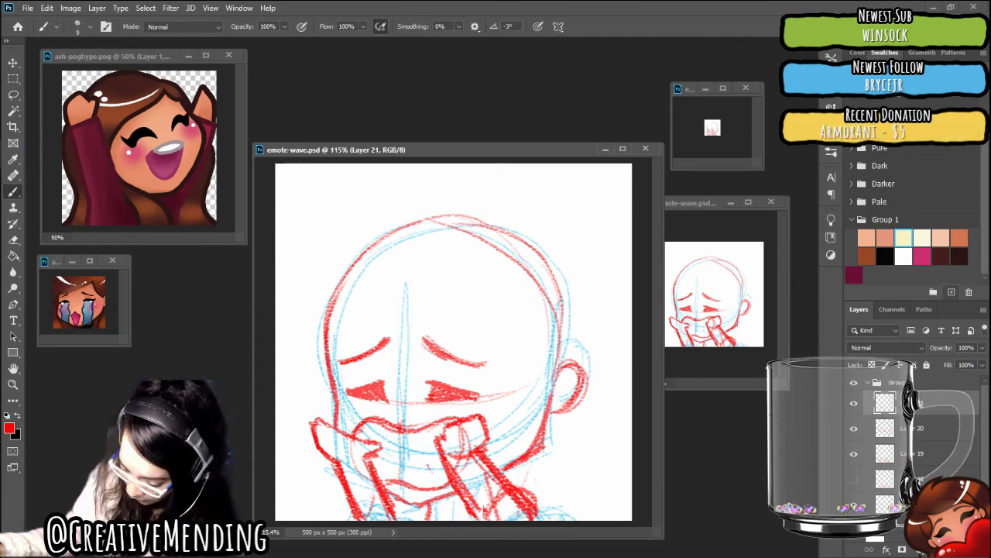
# Toggle the visibility of Layer 20 and Layer 19 to check which parts of the sketch each one holds
pyautogui.click(854, 430)
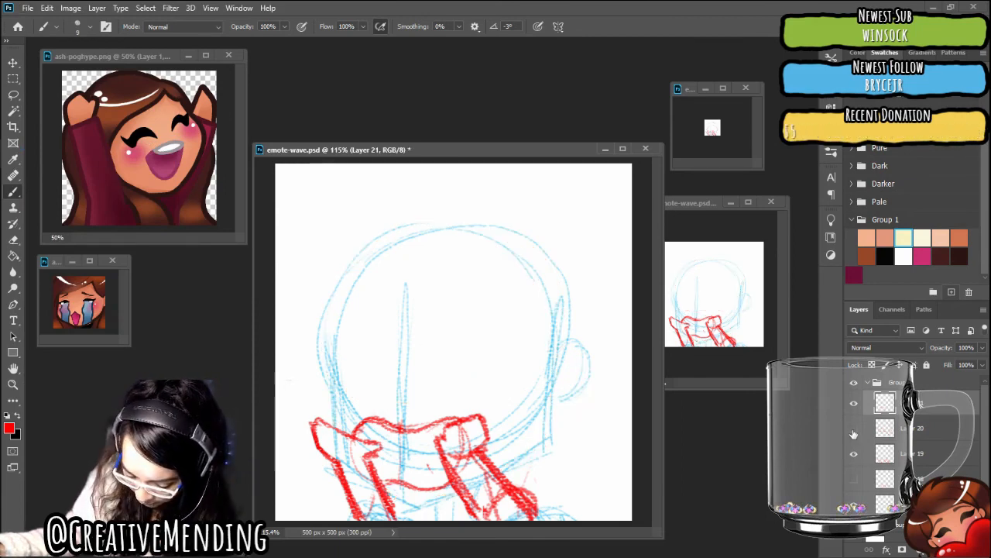
pyautogui.click(855, 429)
pyautogui.click(854, 457)
pyautogui.click(854, 457)
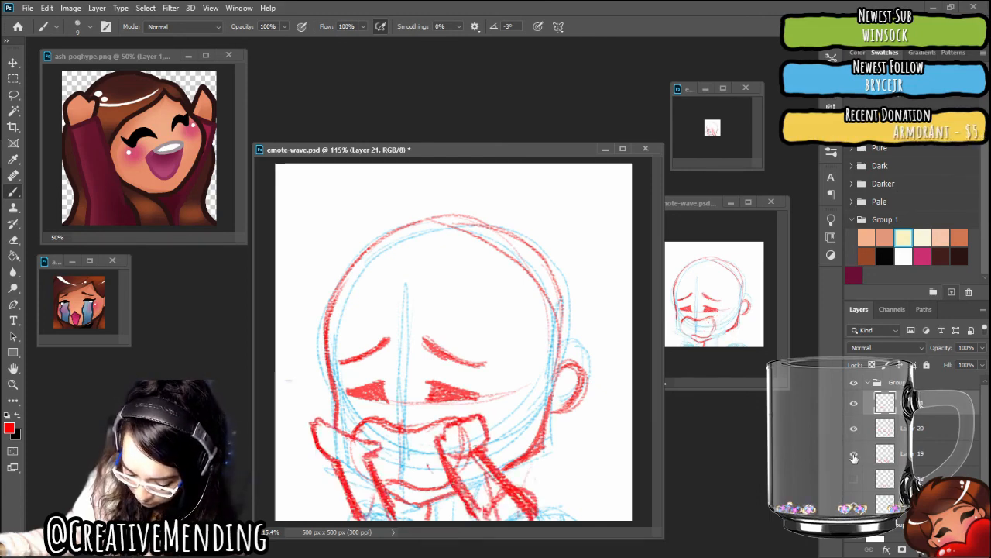
pyautogui.click(855, 457)
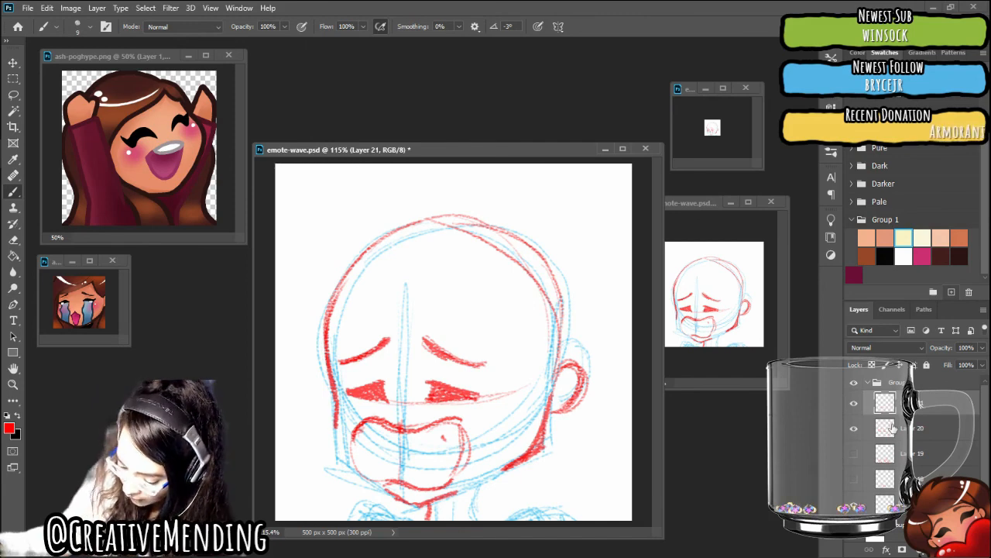
pyautogui.click(853, 455)
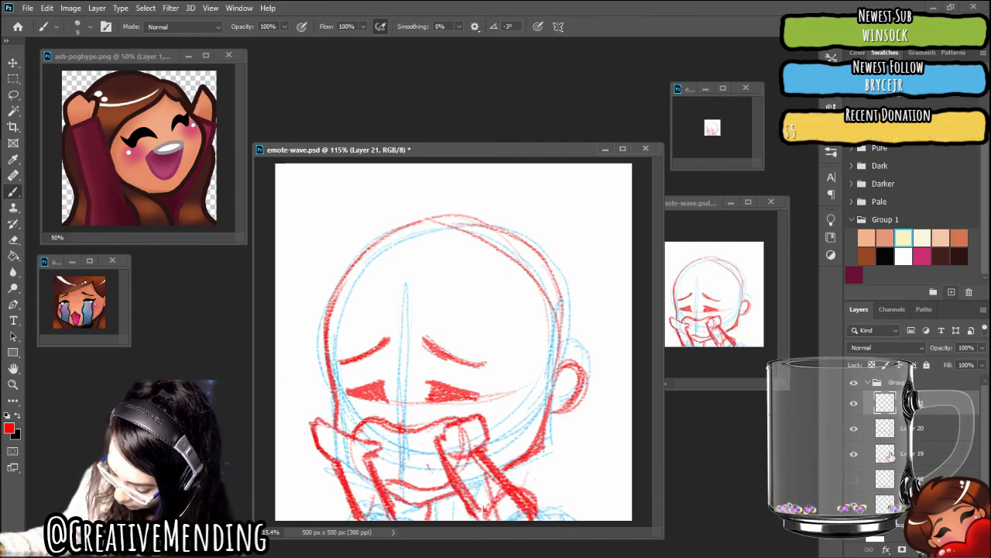
# On Layer 19, replace the left forearm's flared cuff with a boxier one that extends further to the left
pyautogui.click(889, 455)
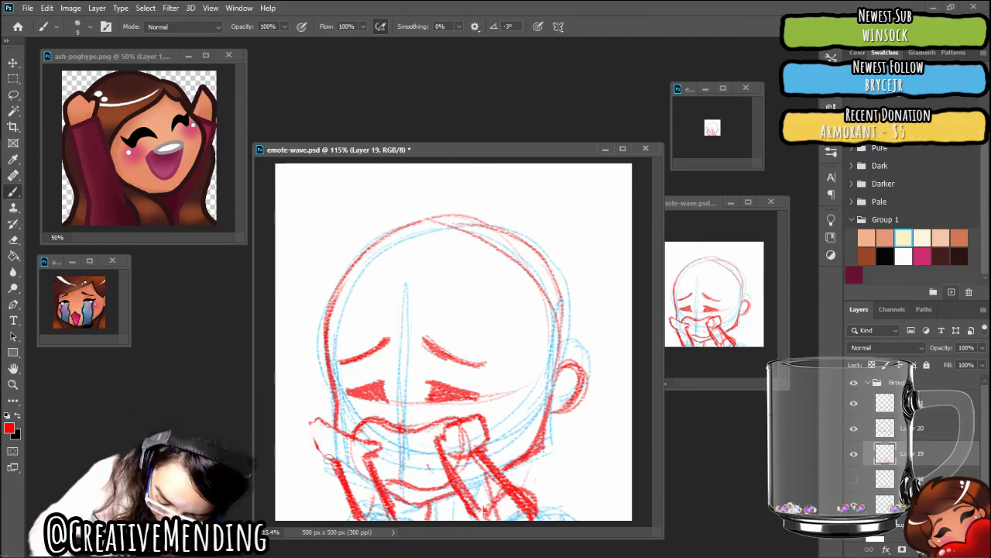
pyautogui.hotkey('ctrl', 'z')
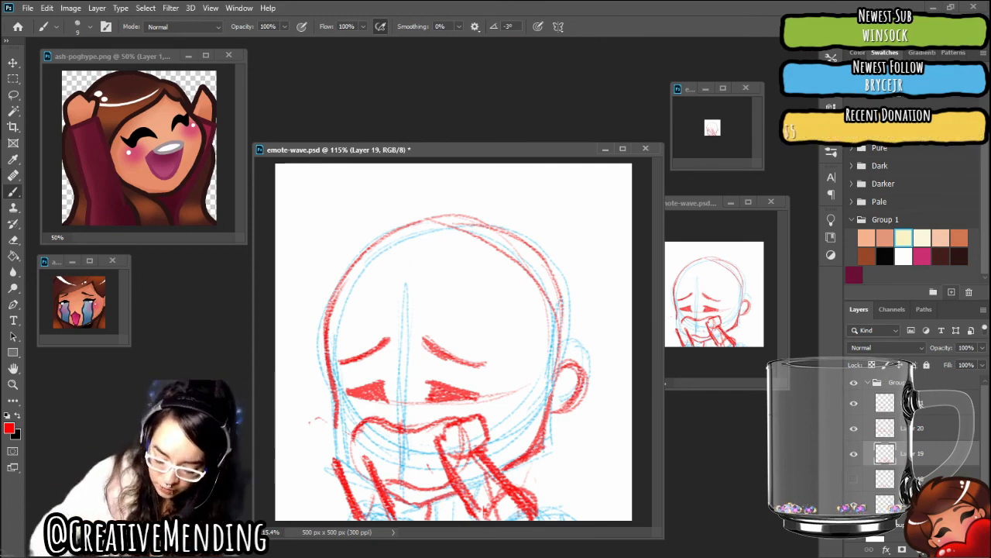
pyautogui.moveTo(327, 457)
pyautogui.mouseDown()
pyautogui.moveTo(312, 454)
pyautogui.moveTo(303, 434)
pyautogui.mouseUp()
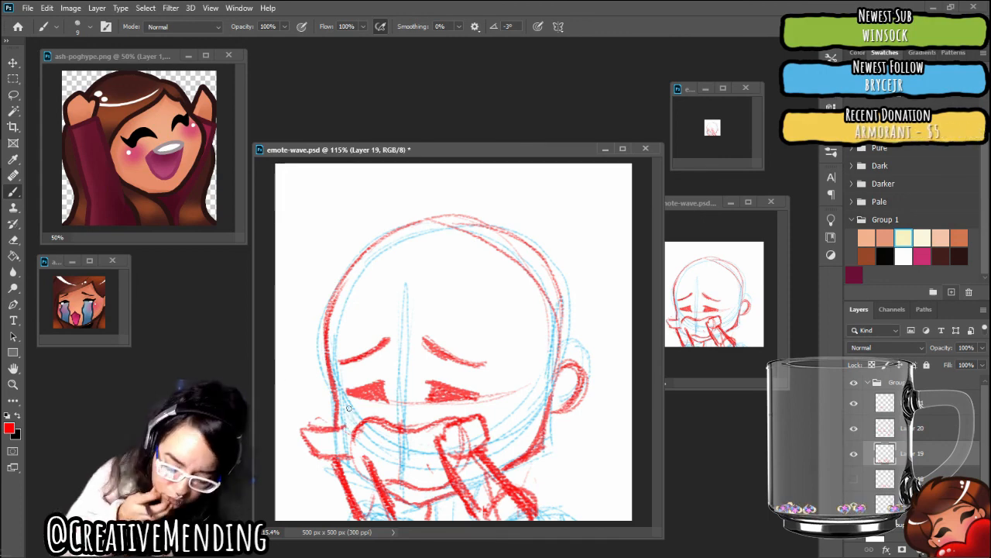
pyautogui.hotkey('ctrl', 'z')
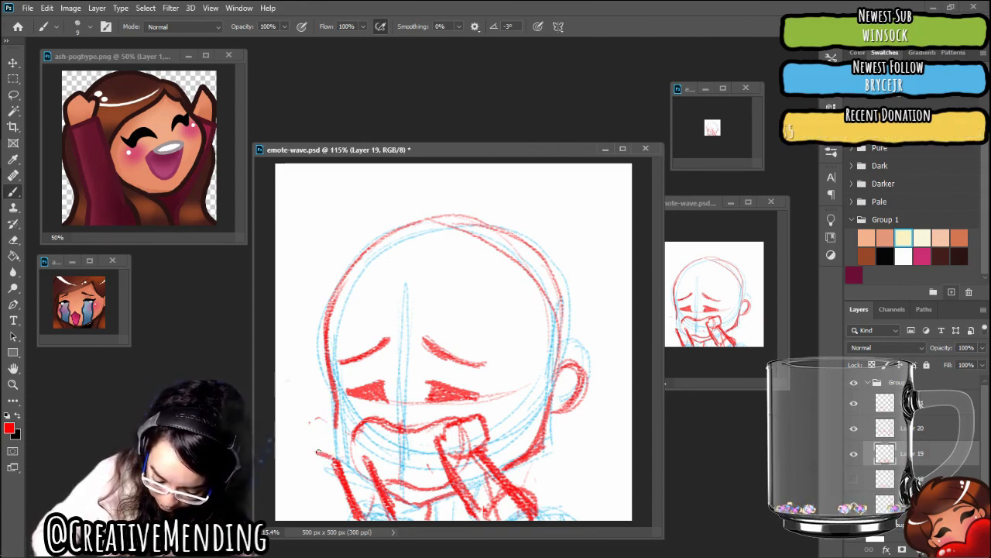
pyautogui.moveTo(308, 424)
pyautogui.mouseDown()
pyautogui.moveTo(303, 420)
pyautogui.moveTo(330, 430)
pyautogui.moveTo(304, 418)
pyautogui.moveTo(336, 429)
pyautogui.mouseUp()
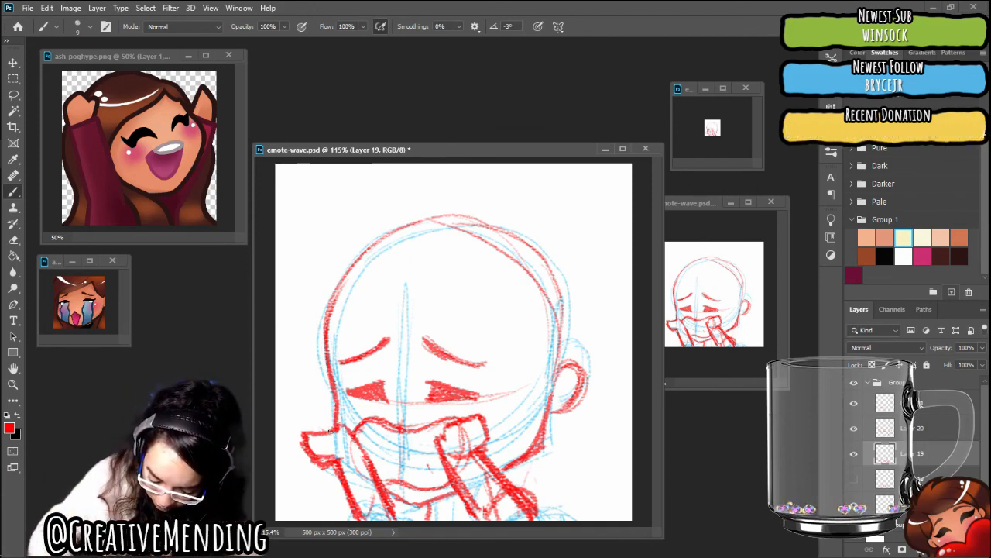
# Extend the outer corner of the left forearm's cuff further outward on Layer 19 and save the document
pyautogui.moveTo(308, 429)
pyautogui.mouseDown()
pyautogui.moveTo(299, 428)
pyautogui.moveTo(316, 458)
pyautogui.mouseUp()
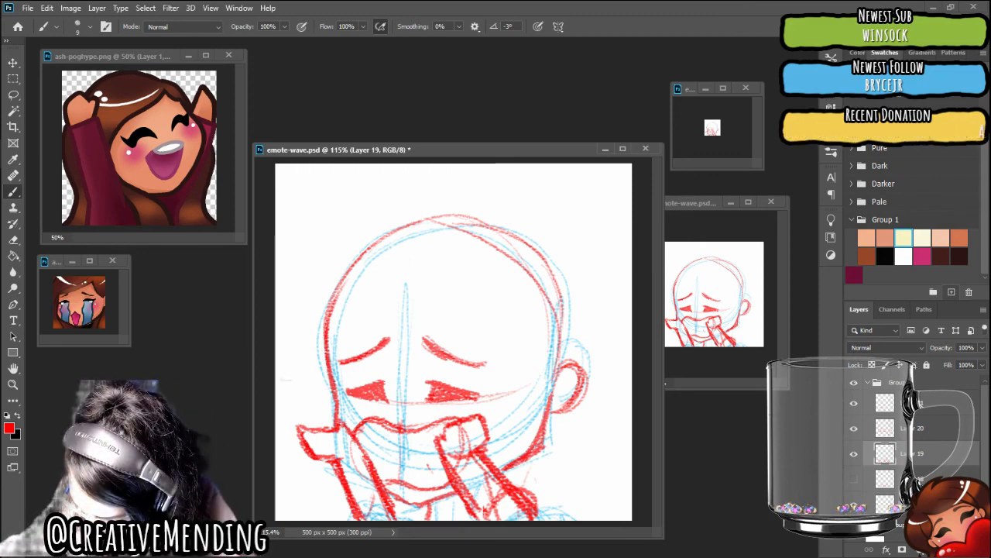
pyautogui.hotkey('ctrl', 's')
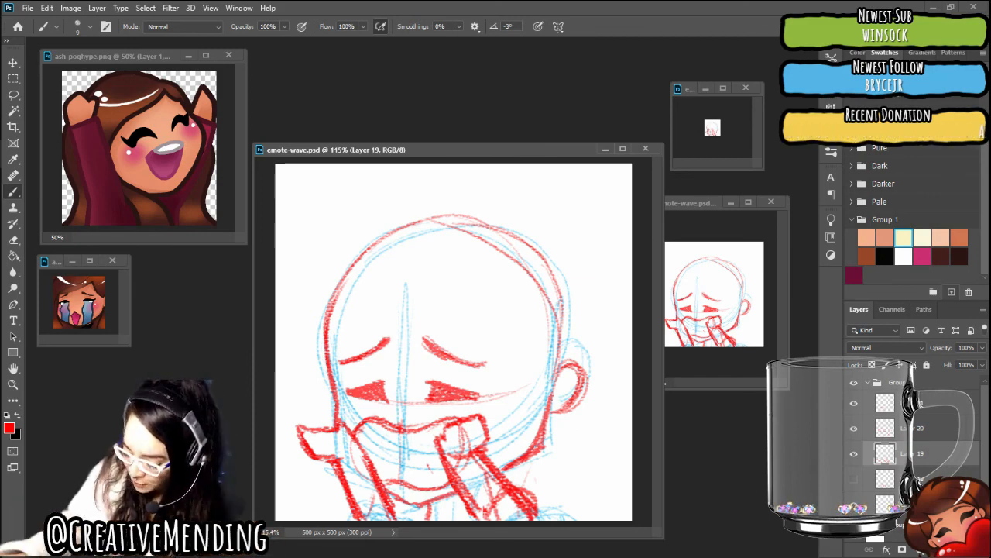
# Add a new layer above Layer 21, and merge Layers 21 and 20 down into Layer 19
pyautogui.click(922, 403)
pyautogui.click(952, 549)
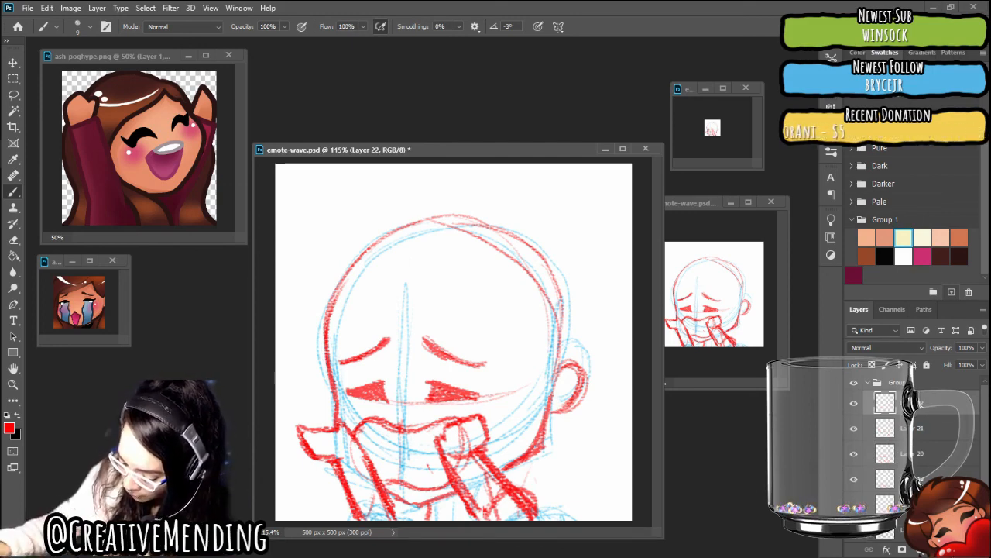
pyautogui.rightClick(917, 432)
pyautogui.press('Escape')
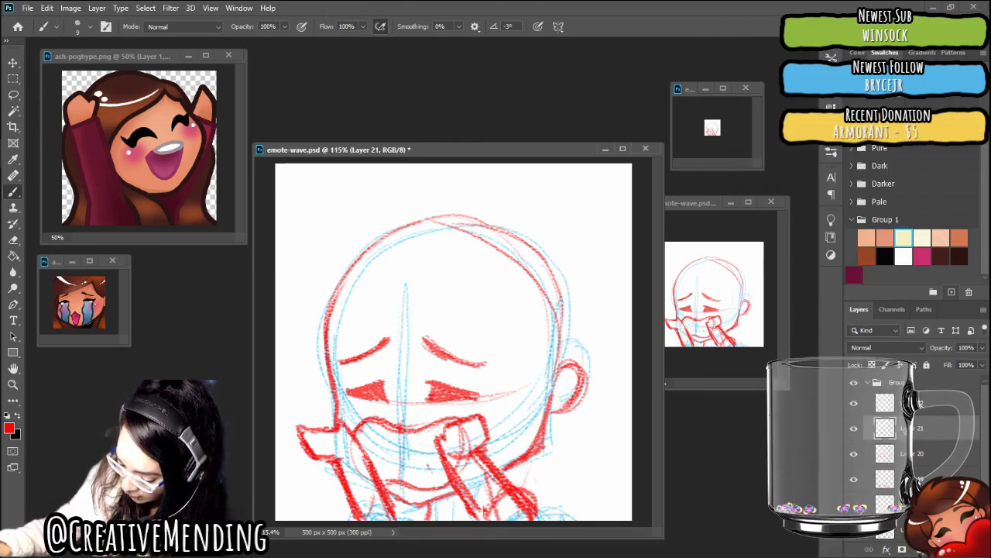
pyautogui.rightClick(904, 427)
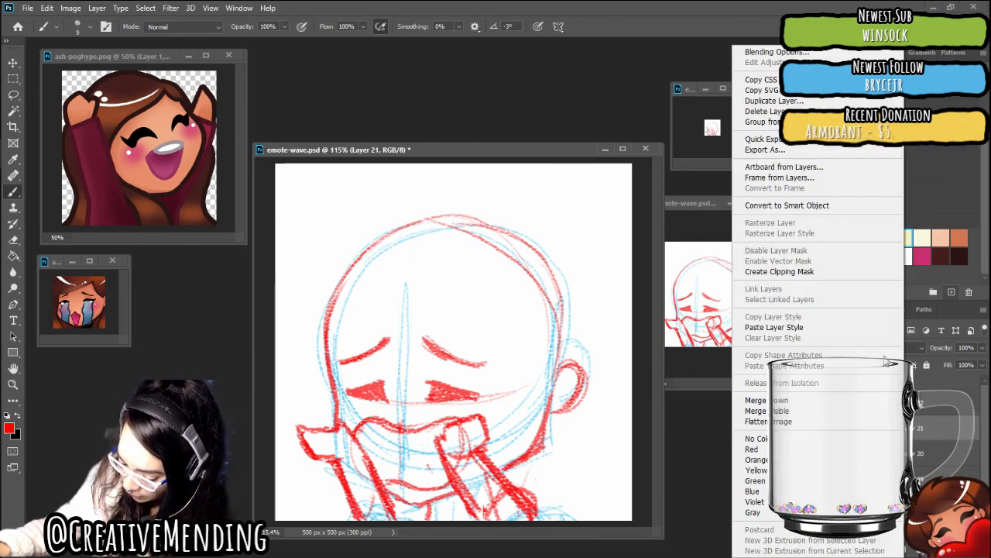
pyautogui.click(791, 402)
pyautogui.rightClick(906, 427)
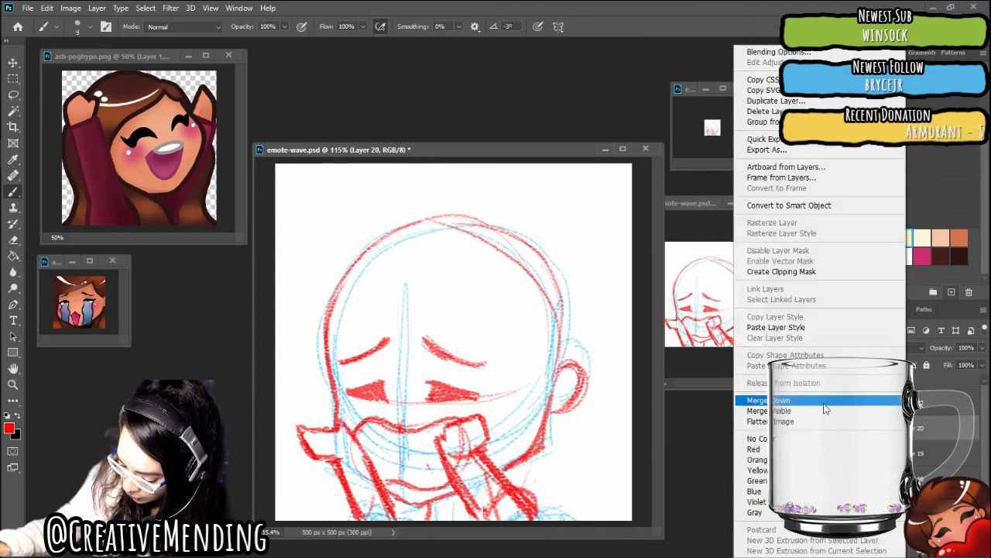
pyautogui.click(821, 402)
pyautogui.click(854, 430)
pyautogui.click(854, 430)
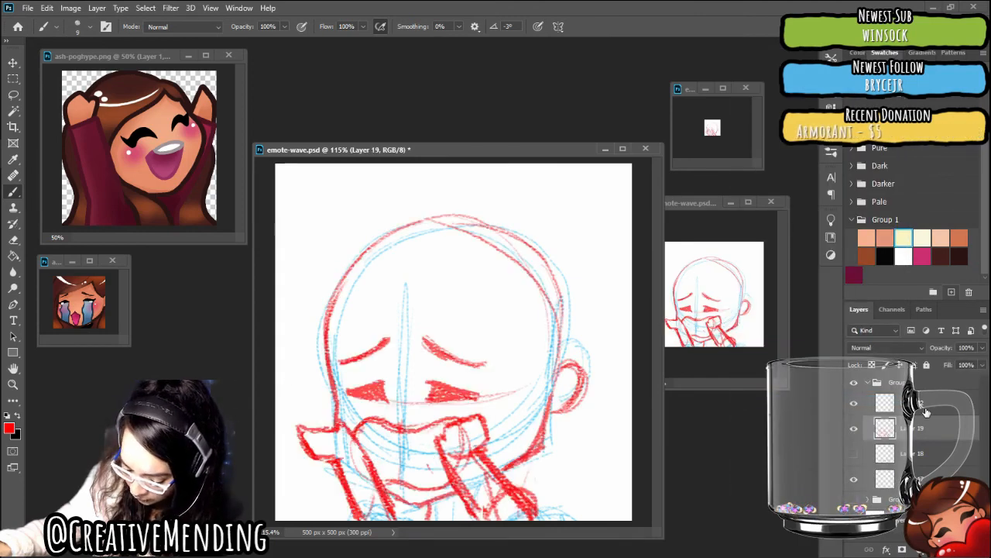
# On Layer 22, draw a curved hair strand in front of the ear and a side-swept fringe across the forehead
pyautogui.click(922, 404)
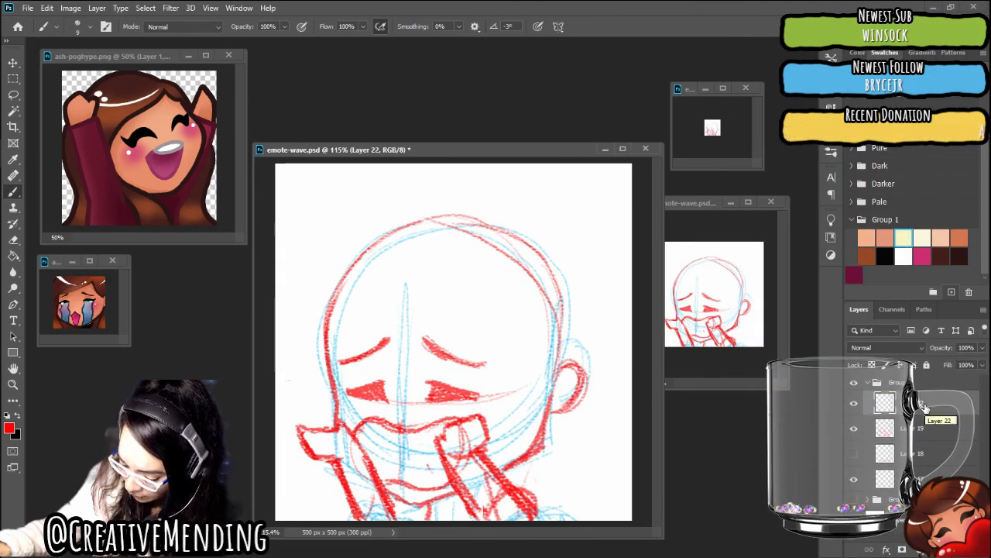
pyautogui.click(855, 406)
pyautogui.click(855, 405)
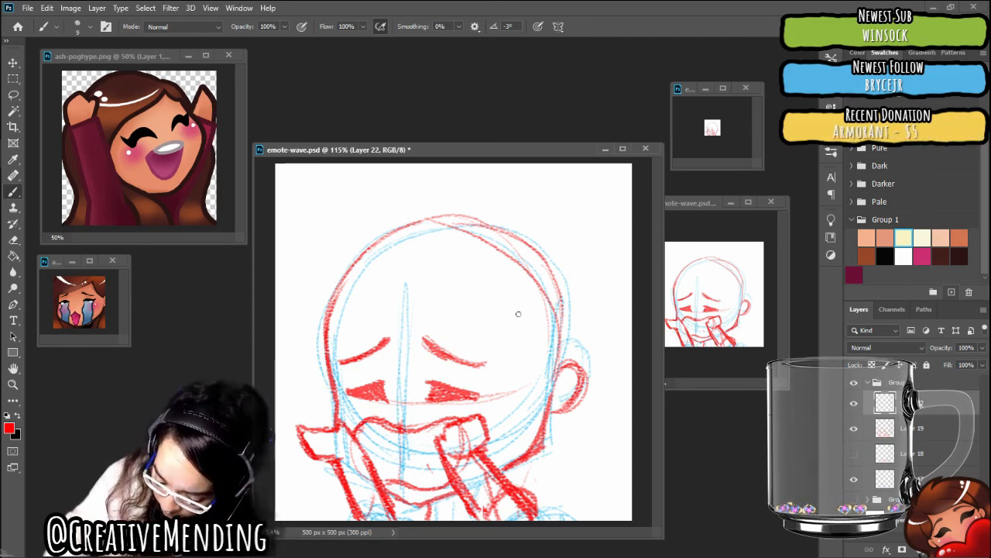
pyautogui.moveTo(516, 302); pyautogui.dragTo(542, 370)
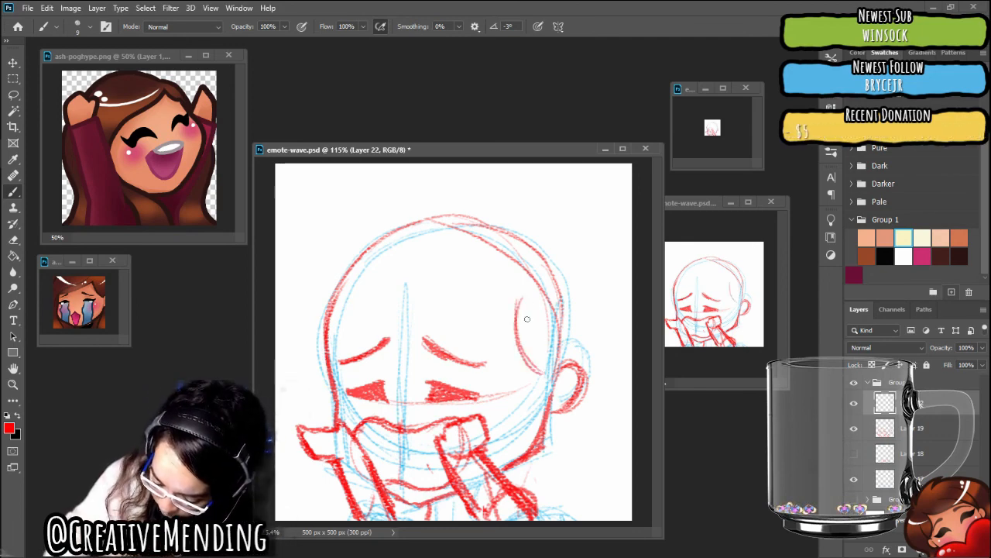
pyautogui.moveTo(516, 286)
pyautogui.mouseDown()
pyautogui.moveTo(536, 375)
pyautogui.moveTo(522, 288)
pyautogui.moveTo(534, 366)
pyautogui.moveTo(521, 297)
pyautogui.moveTo(524, 354)
pyautogui.moveTo(548, 373)
pyautogui.mouseUp()
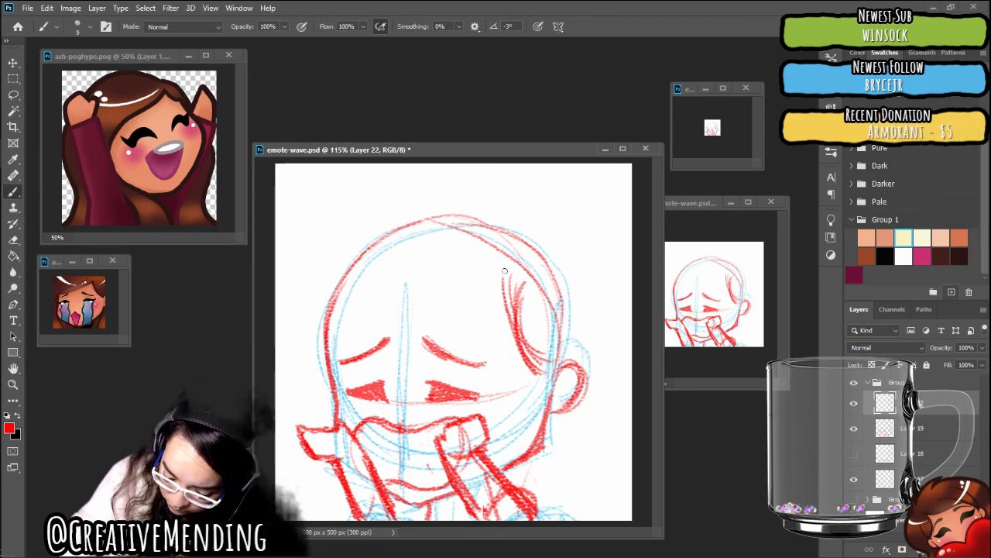
pyautogui.moveTo(423, 296)
pyautogui.mouseDown()
pyautogui.moveTo(512, 270)
pyautogui.moveTo(403, 308)
pyautogui.mouseUp()
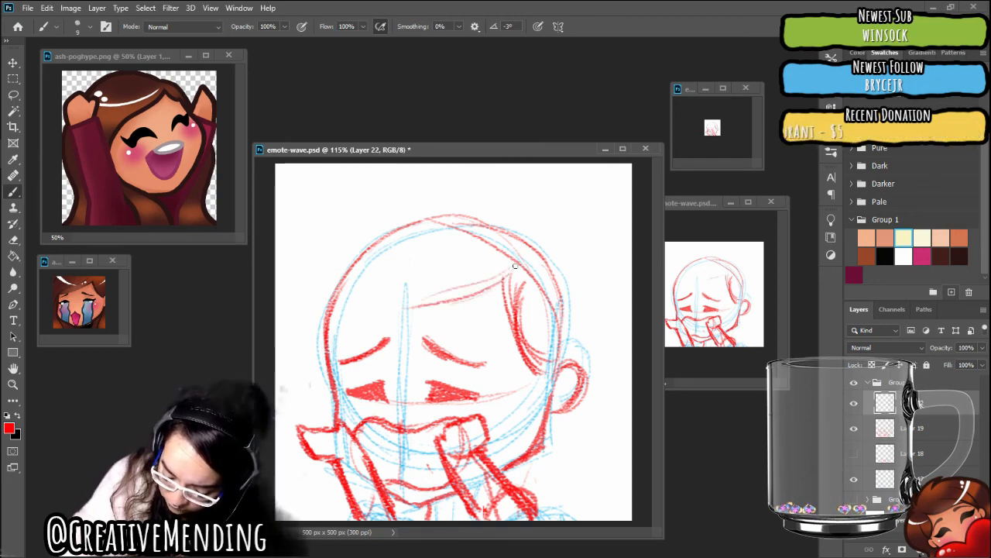
pyautogui.moveTo(507, 275)
pyautogui.mouseDown()
pyautogui.moveTo(341, 342)
pyautogui.moveTo(511, 285)
pyautogui.moveTo(338, 347)
pyautogui.mouseUp()
pyautogui.moveTo(498, 285); pyautogui.dragTo(347, 341)
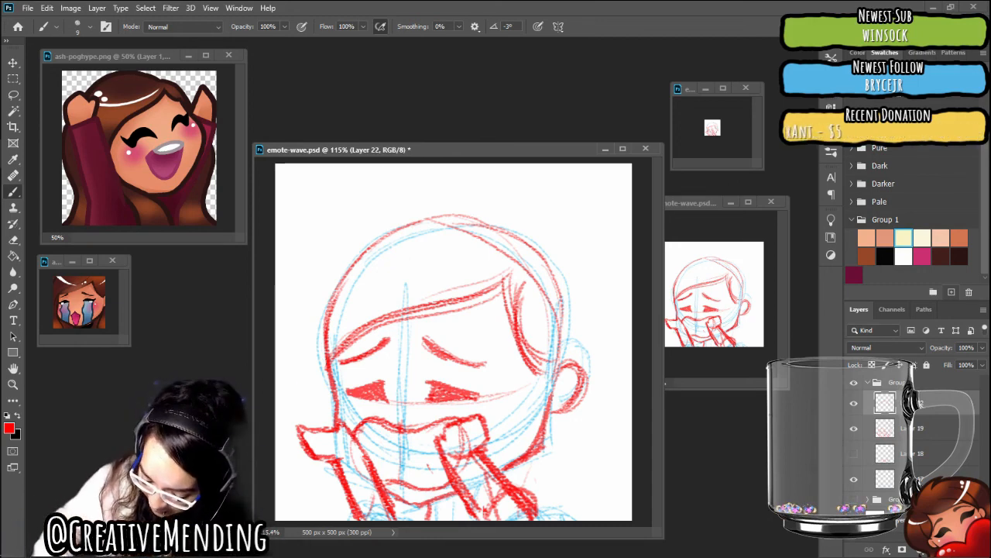
# Draw the outer hair outline with a long left side, a rounded bump at the upper right and a lock falling below the ear
pyautogui.scroll(-3, 453, 342)
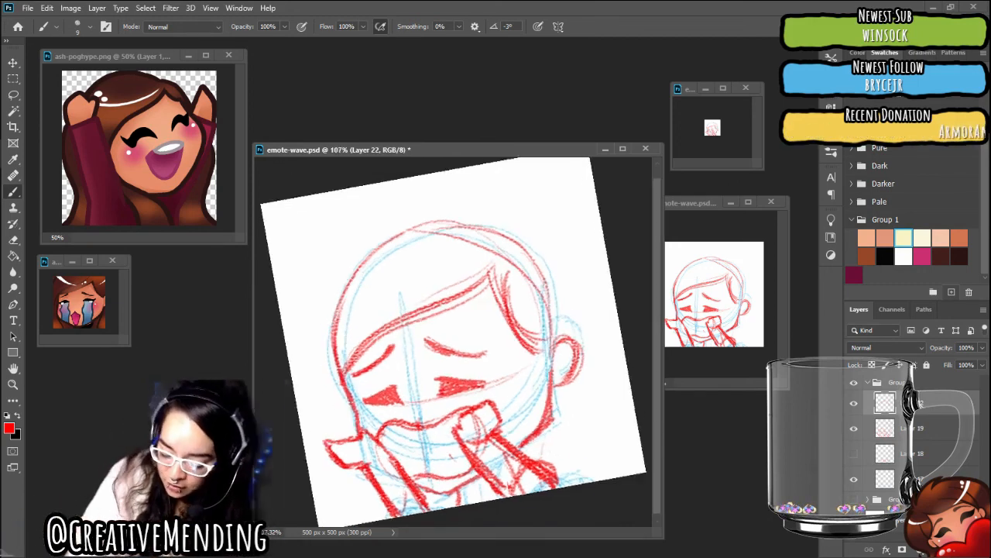
pyautogui.scroll(1, 471, 388)
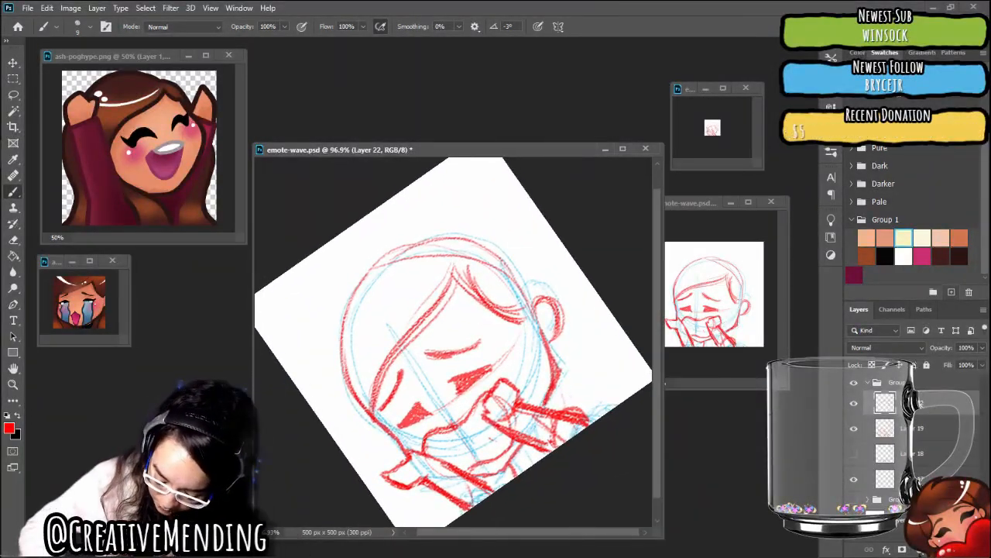
pyautogui.scroll(-1, 453, 342)
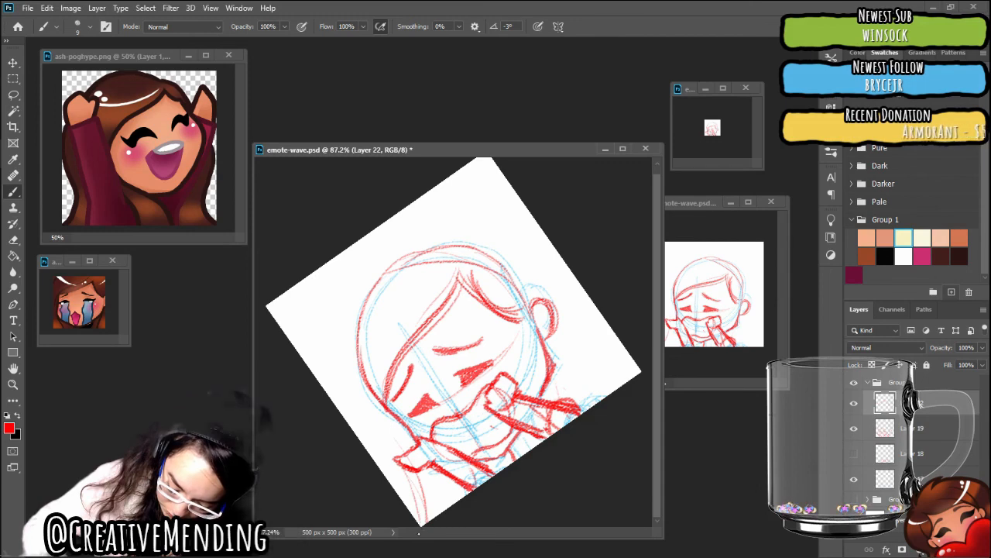
pyautogui.moveTo(423, 527)
pyautogui.mouseDown()
pyautogui.moveTo(338, 369)
pyautogui.moveTo(369, 259)
pyautogui.moveTo(420, 521)
pyautogui.mouseUp()
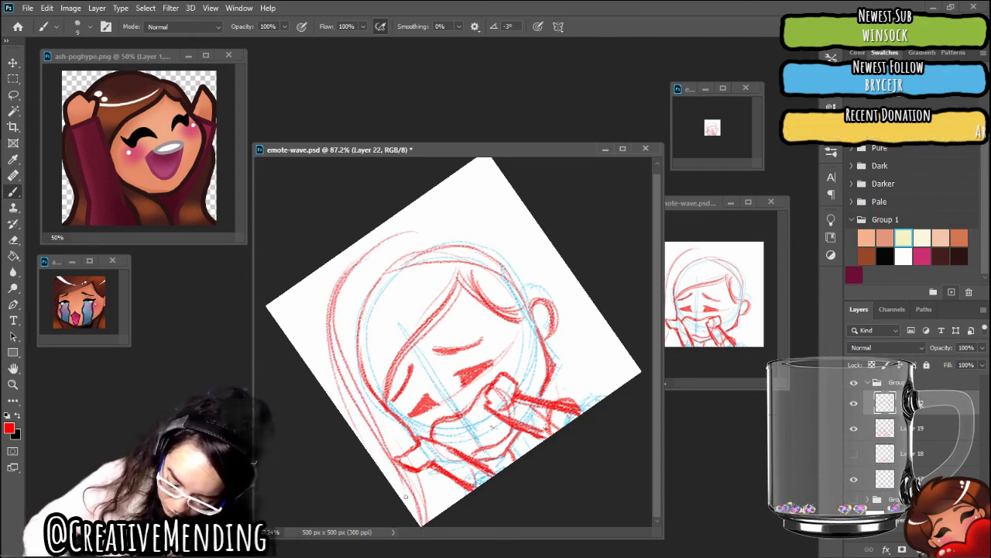
pyautogui.moveTo(449, 223); pyautogui.dragTo(339, 302)
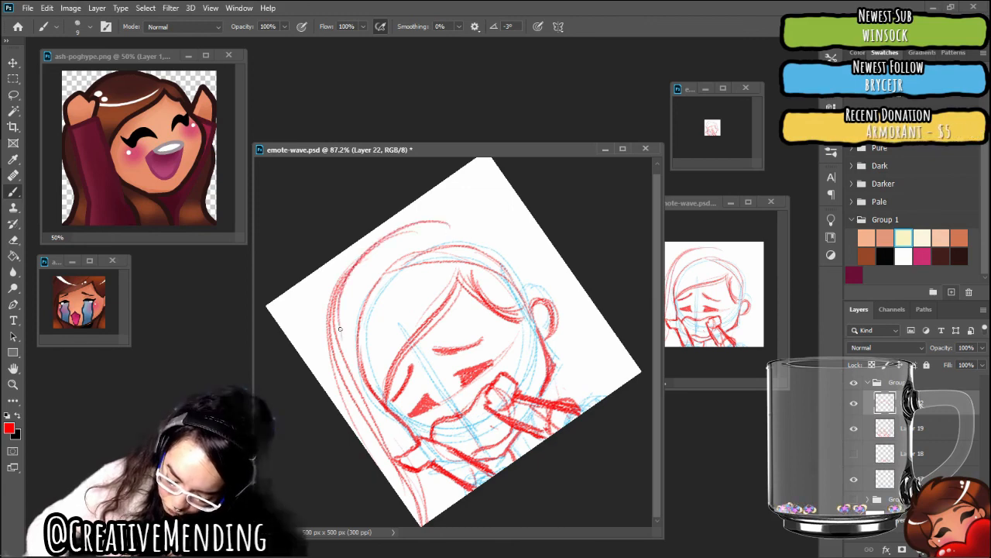
pyautogui.moveTo(448, 218); pyautogui.dragTo(328, 337)
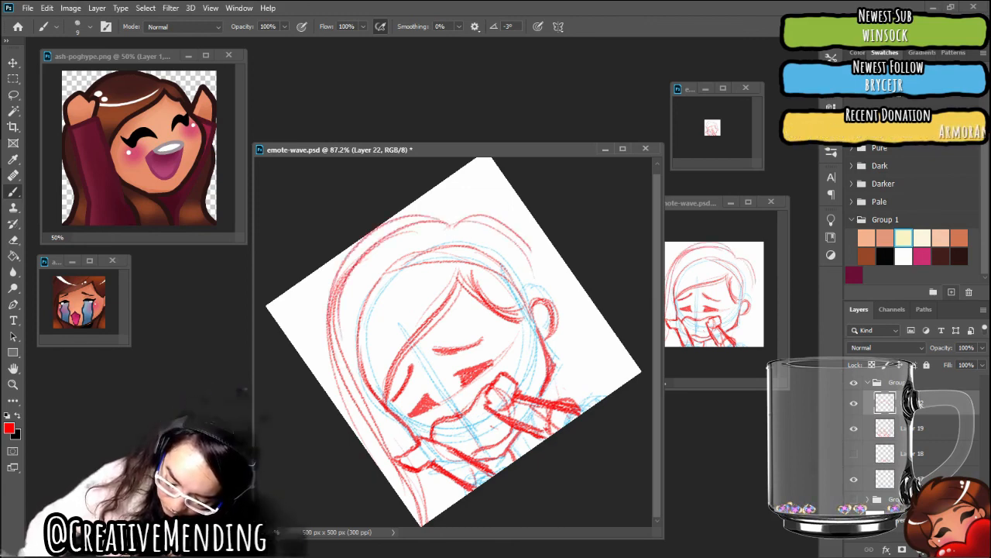
pyautogui.moveTo(513, 238)
pyautogui.mouseDown()
pyautogui.moveTo(539, 293)
pyautogui.moveTo(638, 380)
pyautogui.mouseUp()
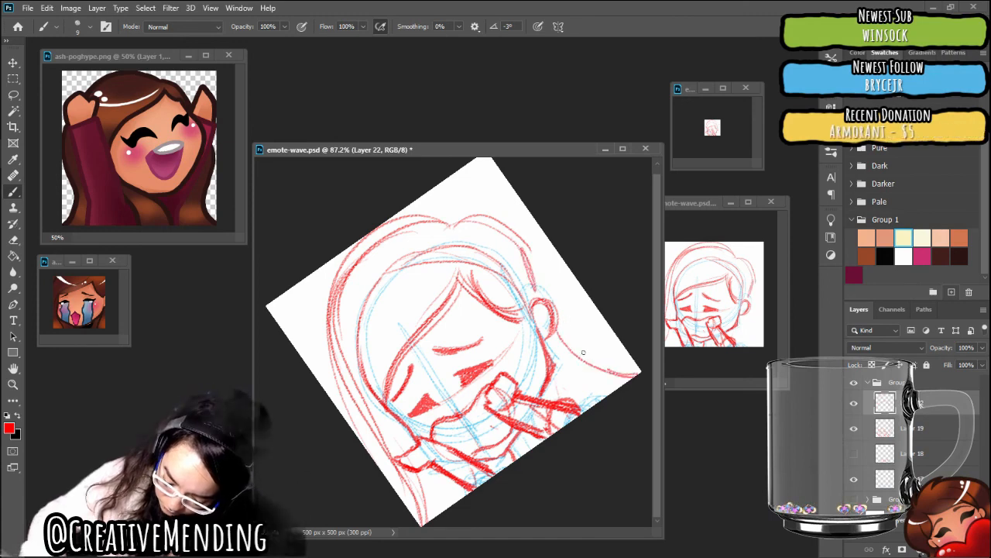
pyautogui.moveTo(552, 326); pyautogui.dragTo(640, 370)
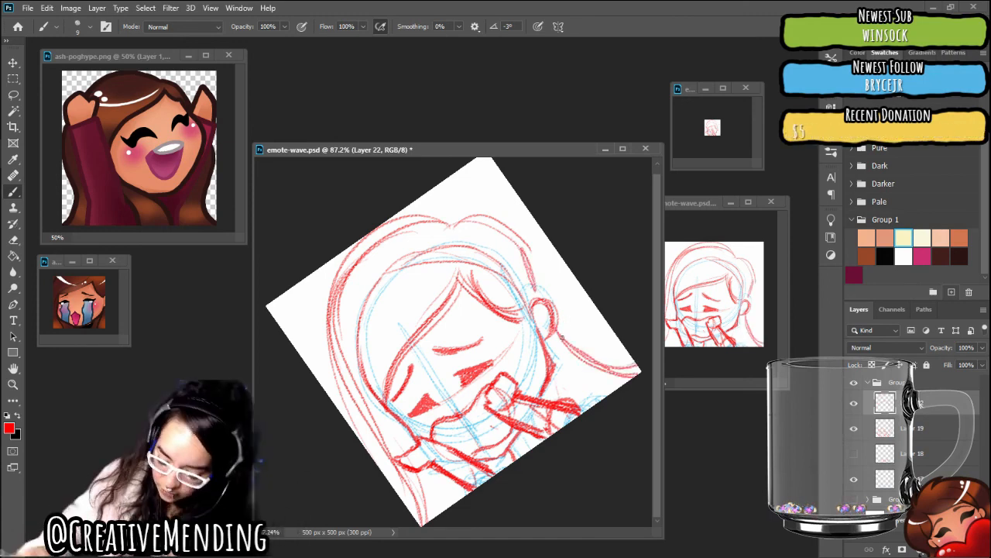
# Redraw the left hair outline with heavier strokes from the canvas's lower corner up to the crown, and thicken the upper-right bump
pyautogui.scroll(-1, 563, 337)
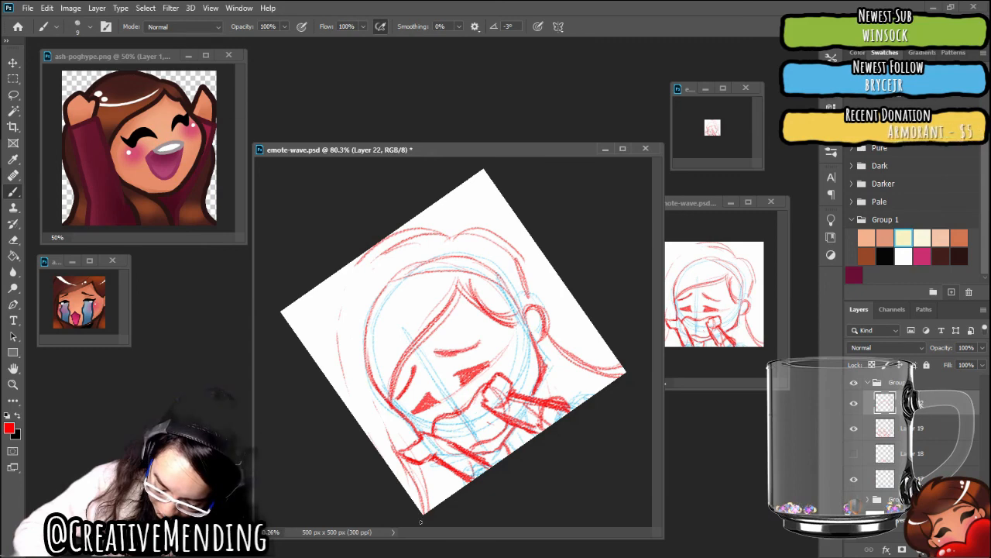
pyautogui.moveTo(421, 515)
pyautogui.mouseDown()
pyautogui.moveTo(373, 399)
pyautogui.moveTo(358, 247)
pyautogui.mouseUp()
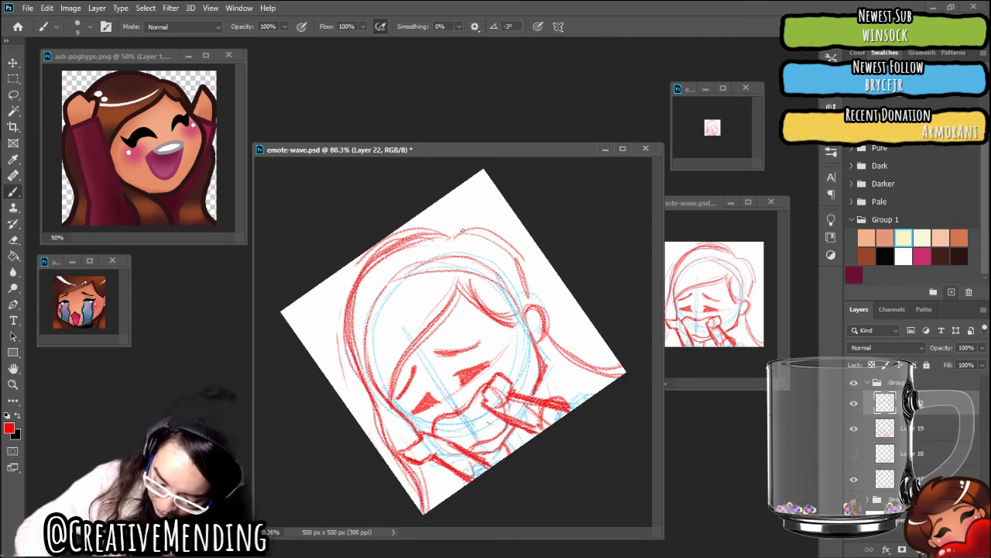
pyautogui.moveTo(457, 234)
pyautogui.mouseDown()
pyautogui.moveTo(499, 228)
pyautogui.moveTo(518, 269)
pyautogui.mouseUp()
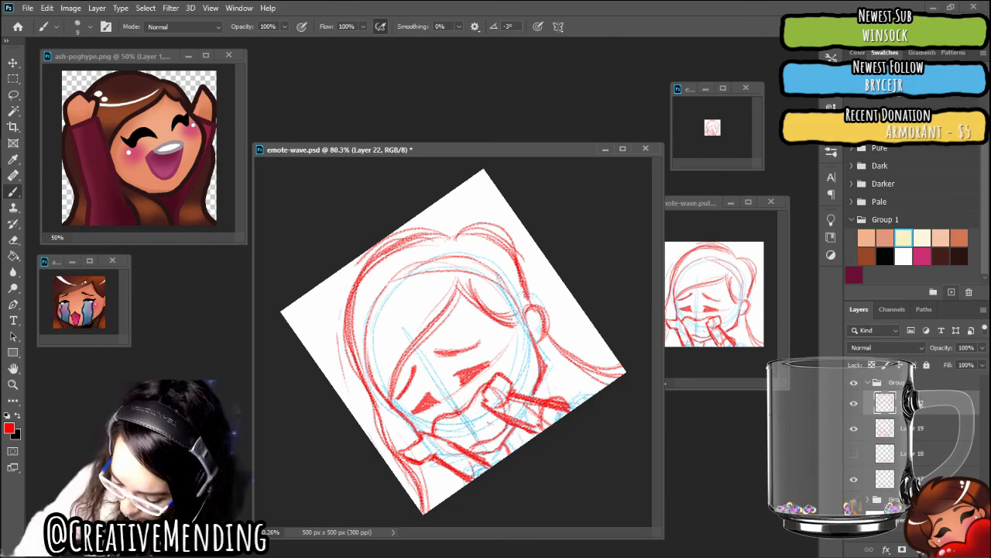
pyautogui.moveTo(480, 149); pyautogui.dragTo(458, 152)
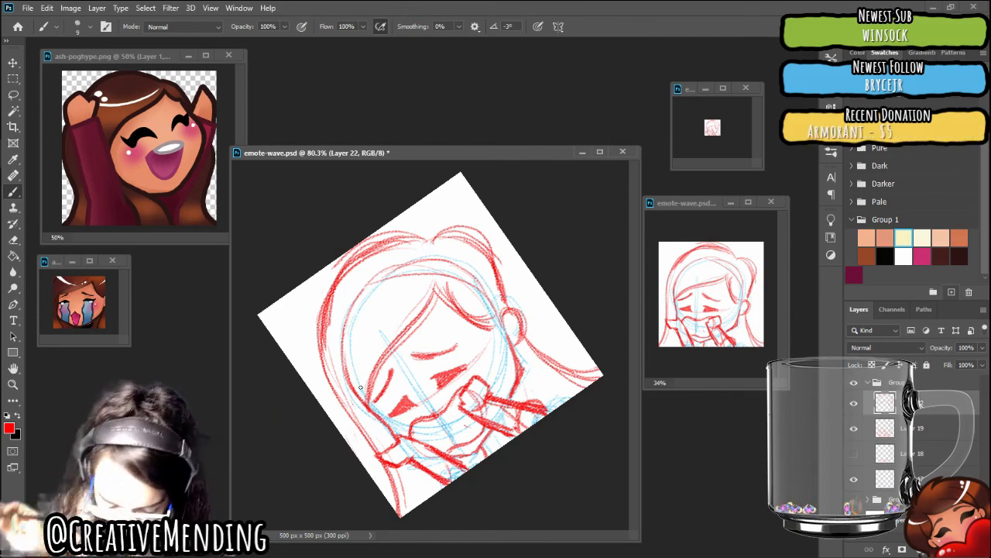
# Start a free transform of Group 2 and enlarge the emote-wave.psd window to make room around the canvas
pyautogui.scroll(2, 360, 386)
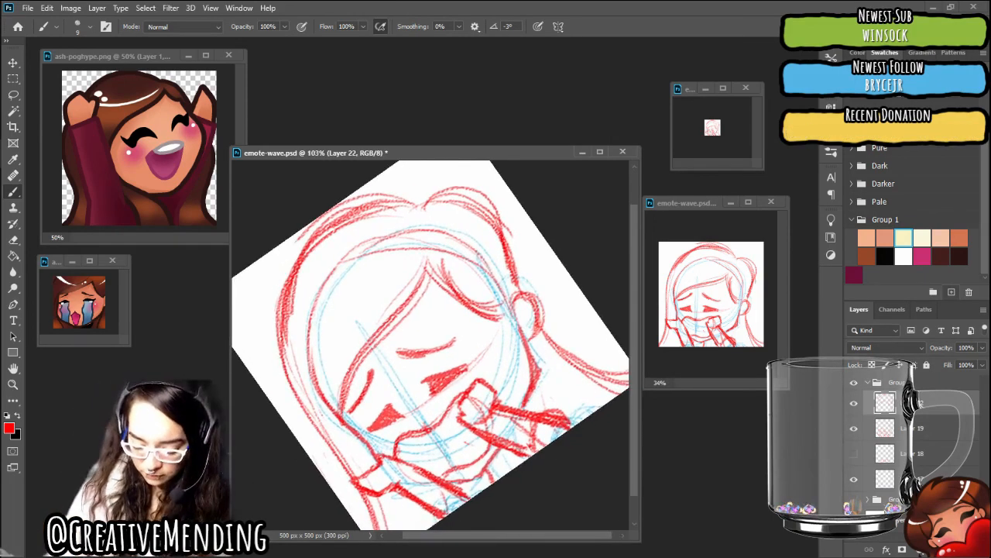
pyautogui.scroll(-1, 431, 349)
pyautogui.scroll(-1, 431, 345)
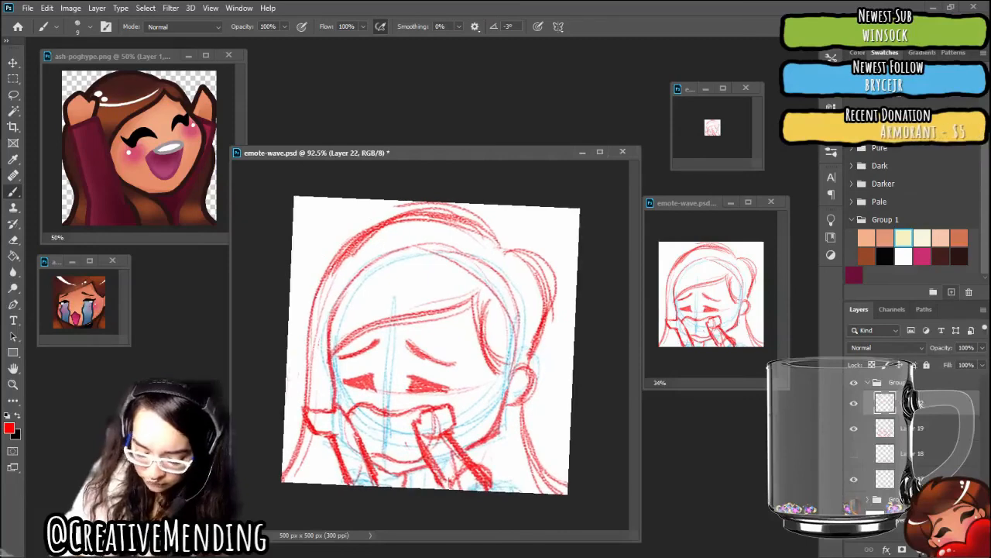
pyautogui.press('Escape')
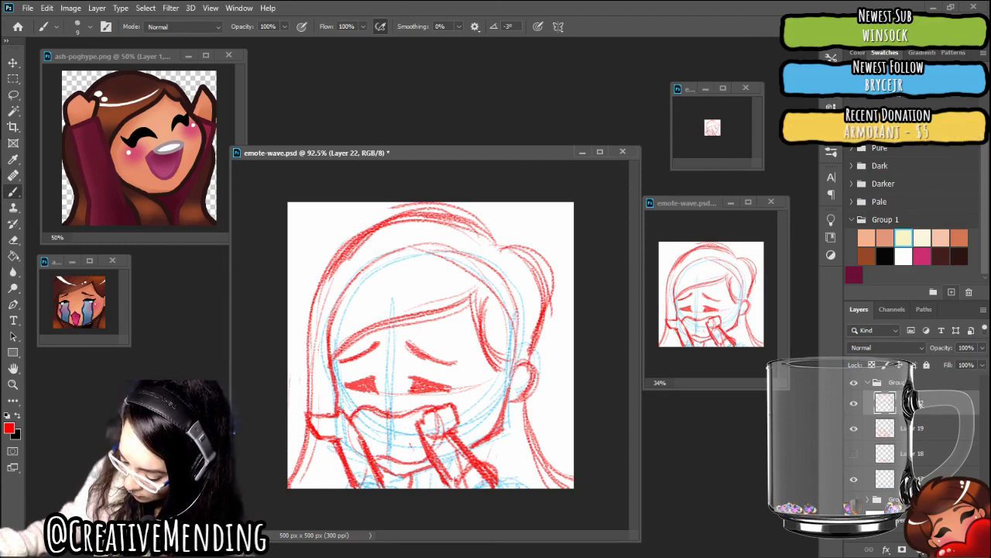
pyautogui.click(896, 382)
pyautogui.click(47, 8)
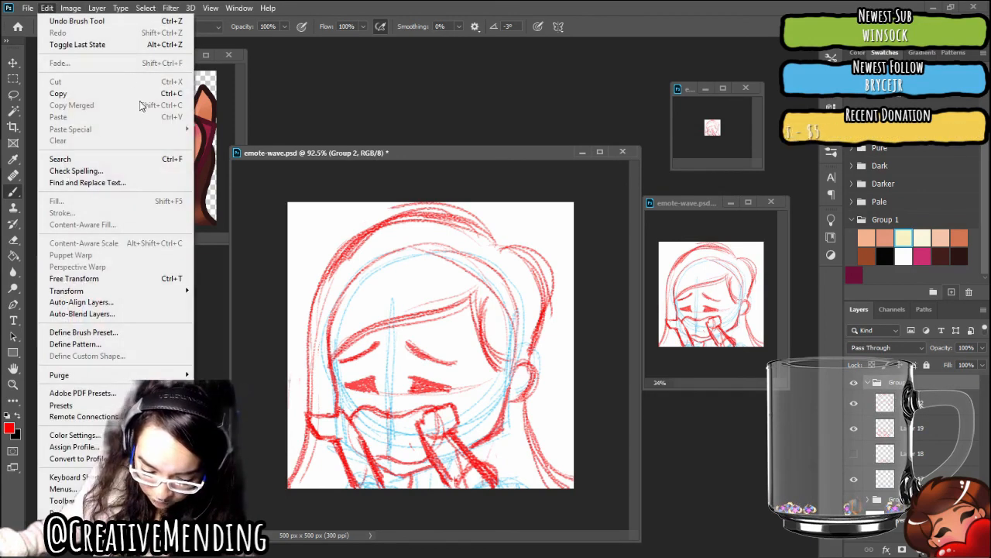
pyautogui.click(135, 281)
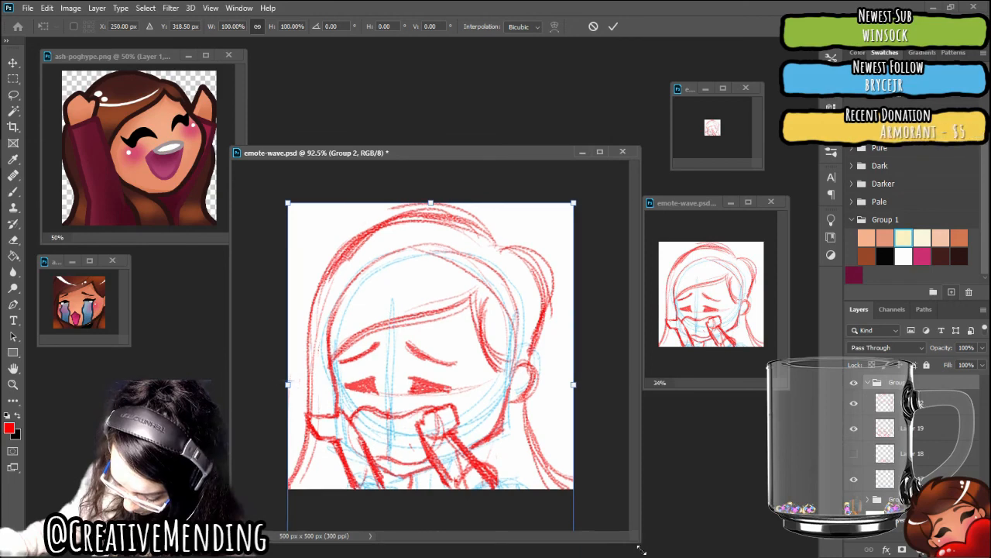
pyautogui.moveTo(640, 544); pyautogui.dragTo(655, 557)
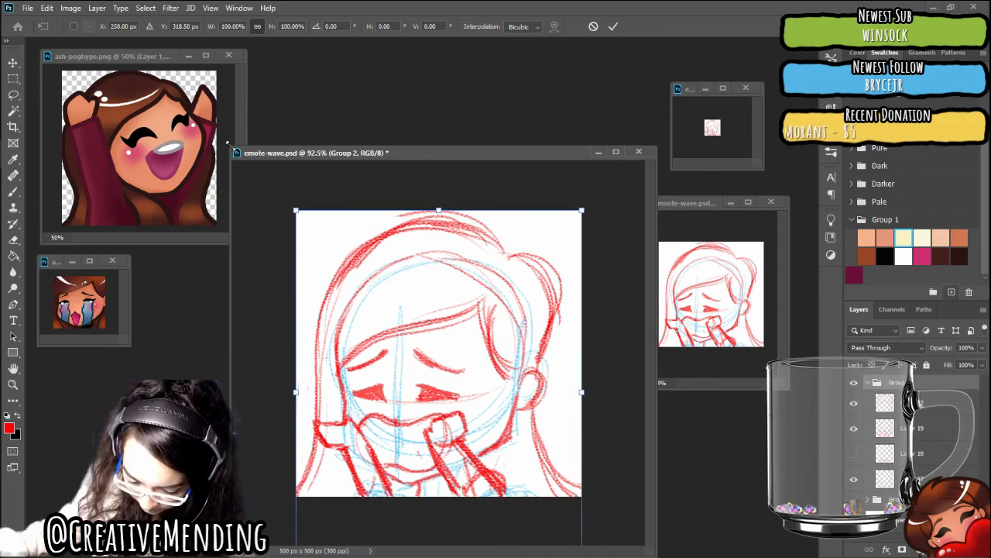
pyautogui.moveTo(232, 147); pyautogui.dragTo(209, 121)
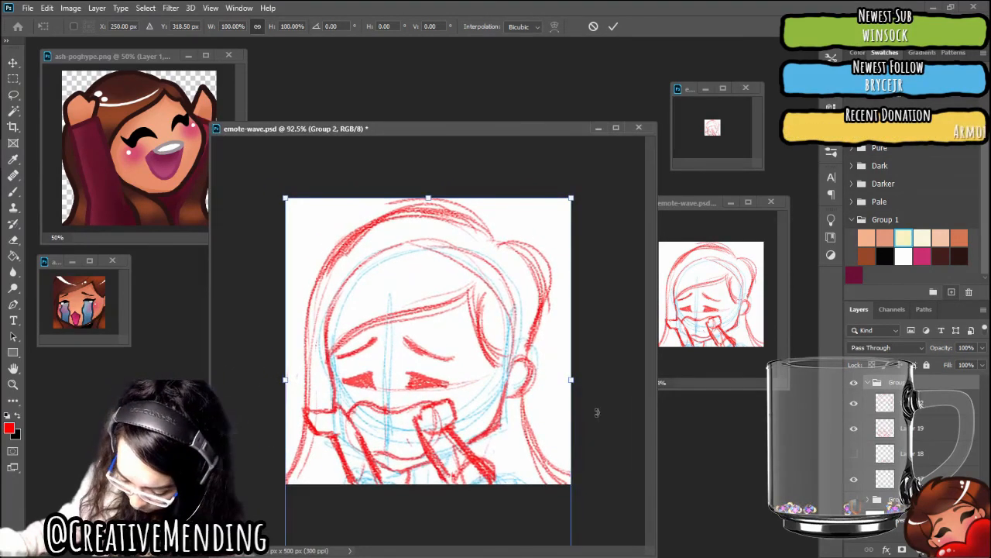
# Scale Group 2 to about 106.45%, reposition it so the hair fills the canvas, apply the transform and save the document
pyautogui.moveTo(570, 199); pyautogui.dragTo(595, 179)
pyautogui.hotkey('ctrl', 'z')
pyautogui.moveTo(556, 226); pyautogui.dragTo(548, 250)
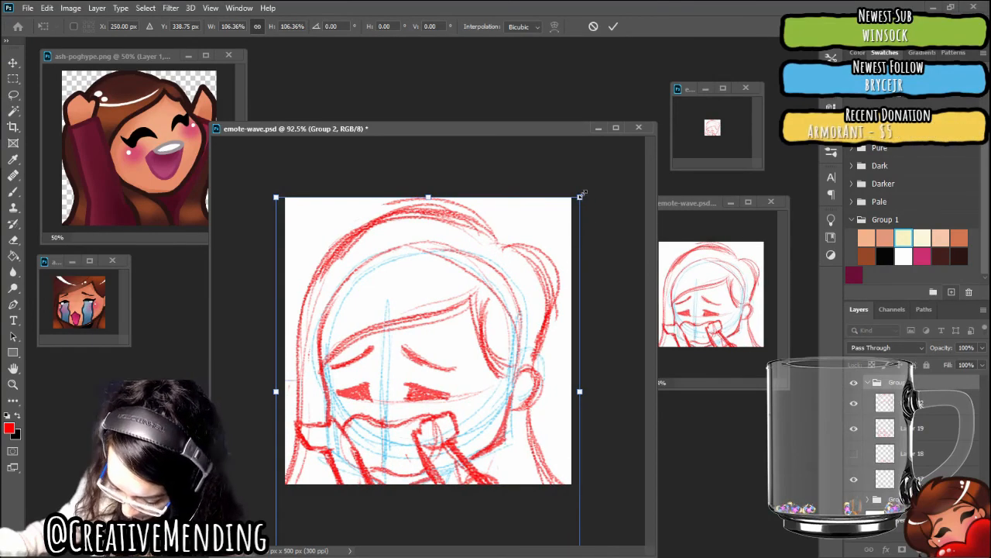
pyautogui.moveTo(580, 196); pyautogui.dragTo(598, 175)
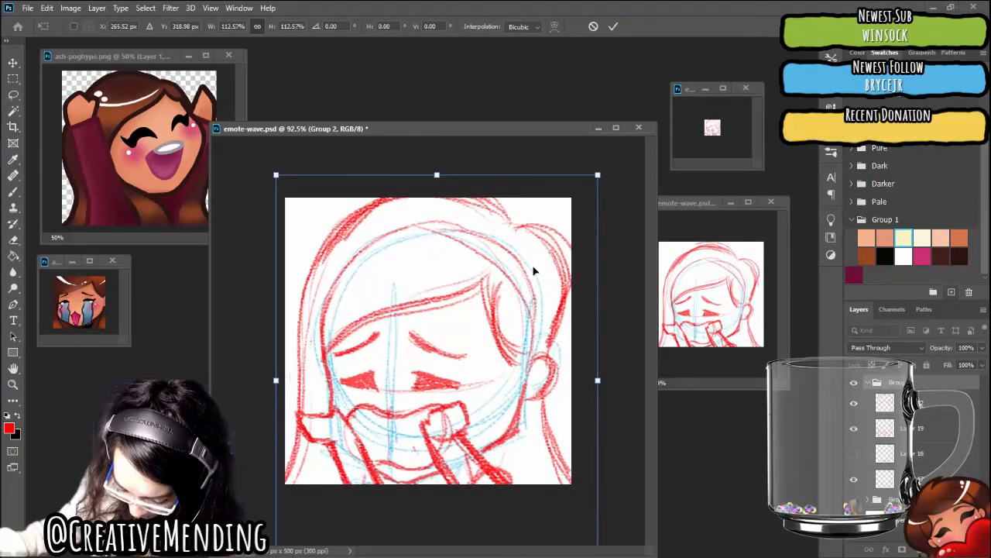
pyautogui.moveTo(533, 265); pyautogui.dragTo(526, 262)
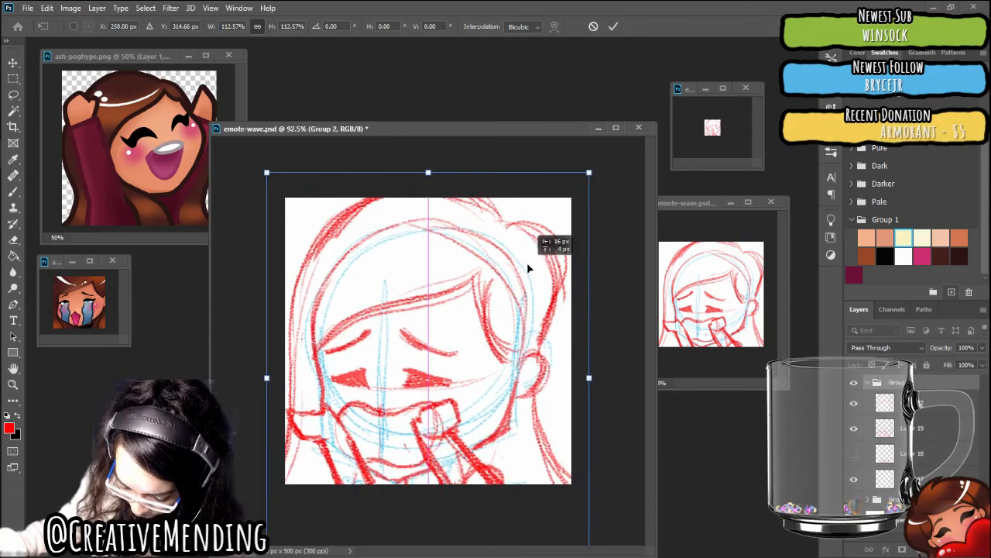
pyautogui.moveTo(591, 176); pyautogui.dragTo(572, 195)
pyautogui.moveTo(531, 276); pyautogui.dragTo(545, 270)
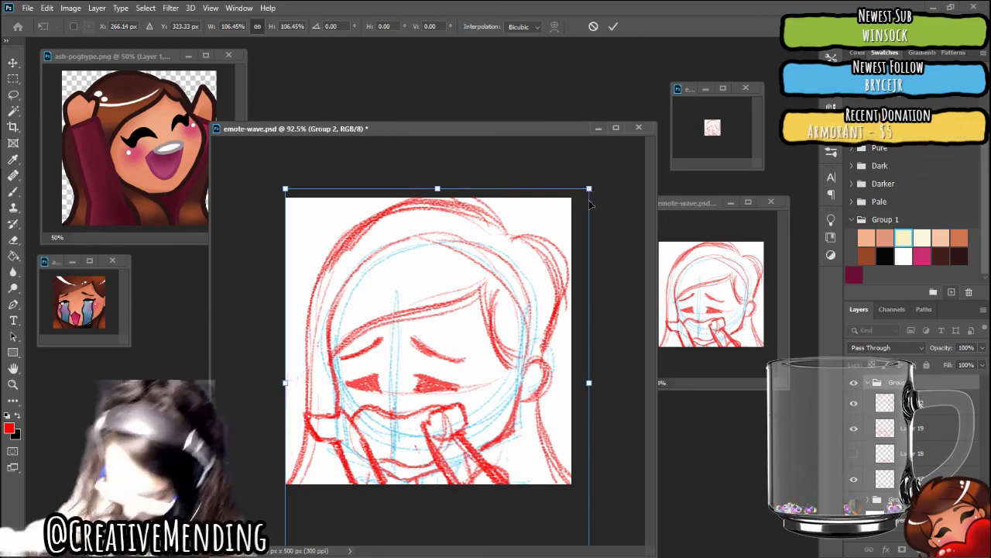
pyautogui.click(13, 78)
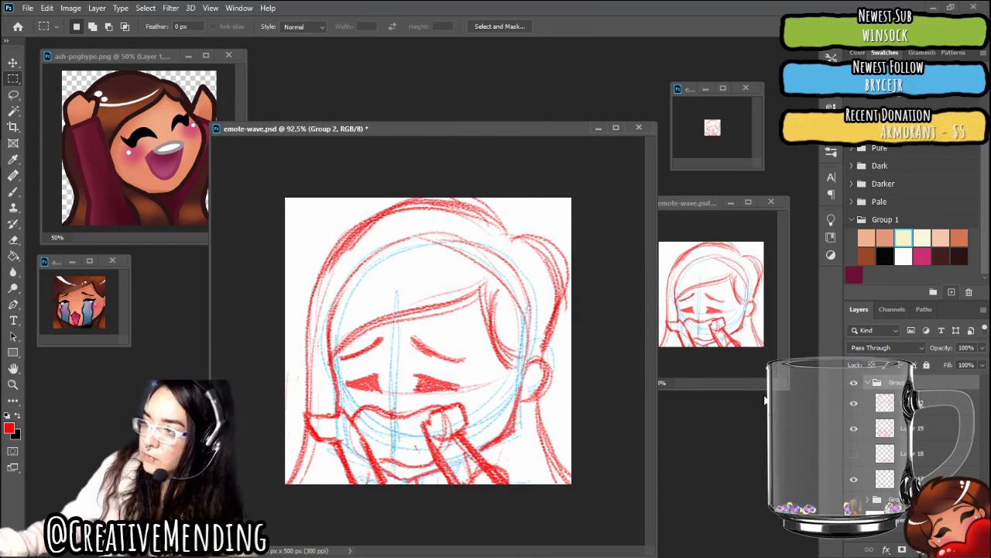
pyautogui.hotkey('ctrl', 's')
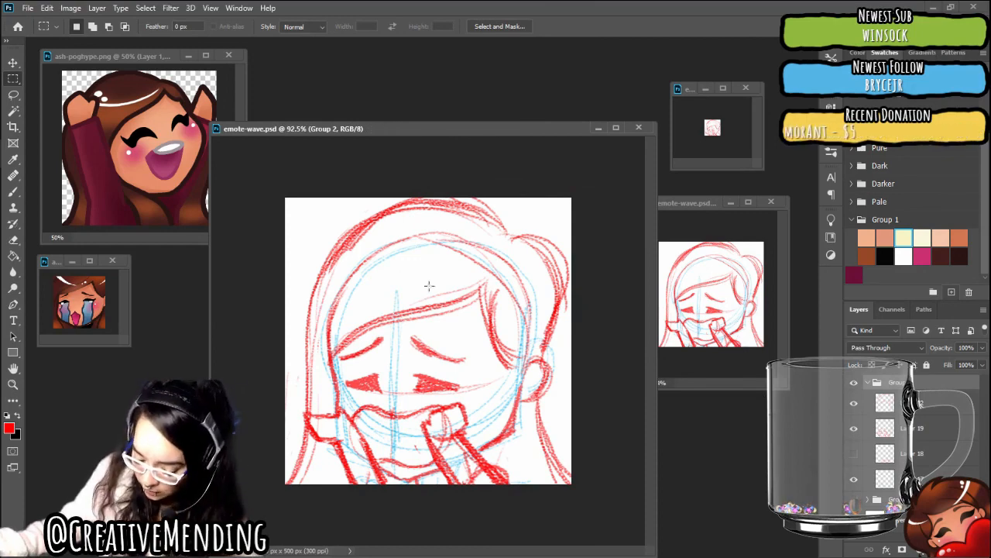
# Merge Layer 22 down into Layer 19 and add a new empty layer above it
pyautogui.click(897, 403)
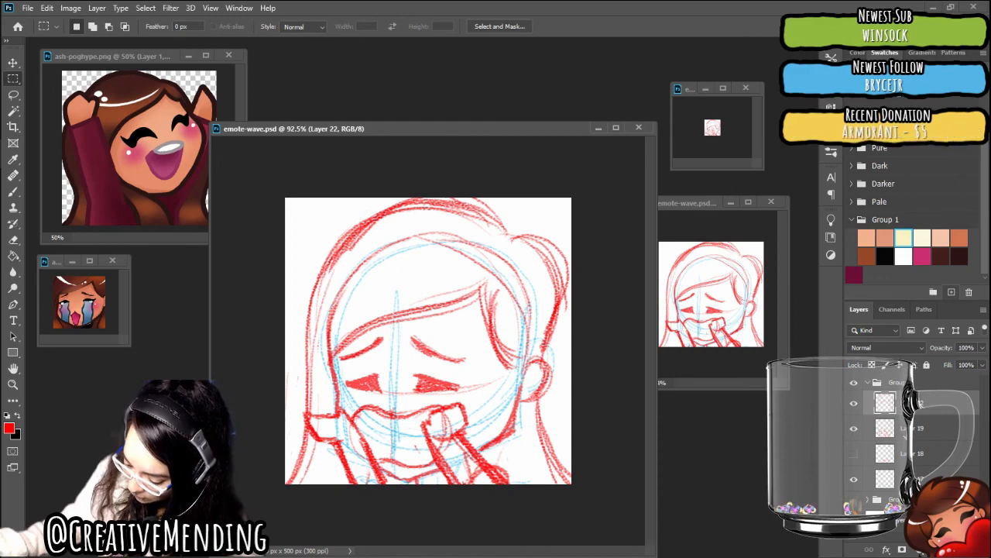
pyautogui.rightClick(903, 428)
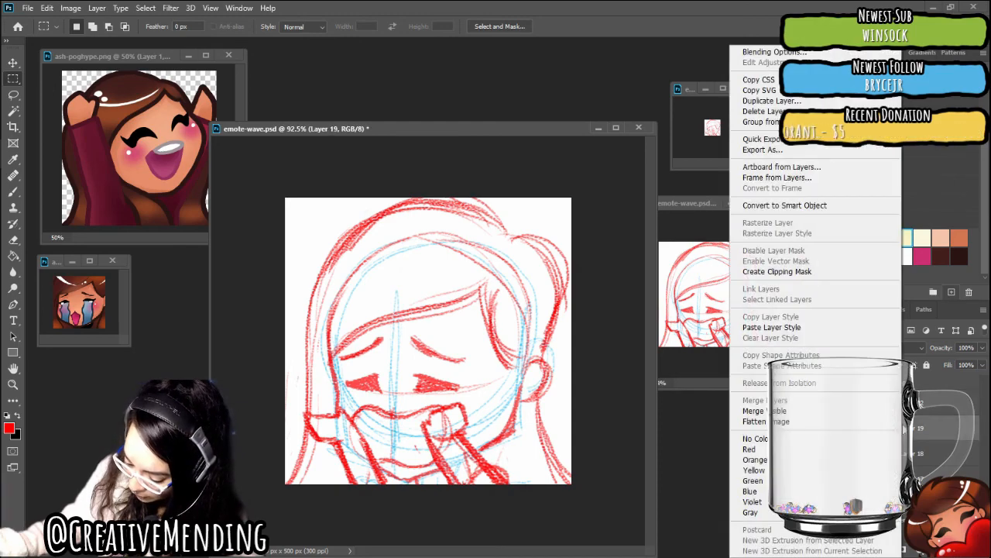
pyautogui.click(924, 405)
pyautogui.rightClick(929, 404)
pyautogui.click(929, 404)
pyautogui.rightClick(911, 403)
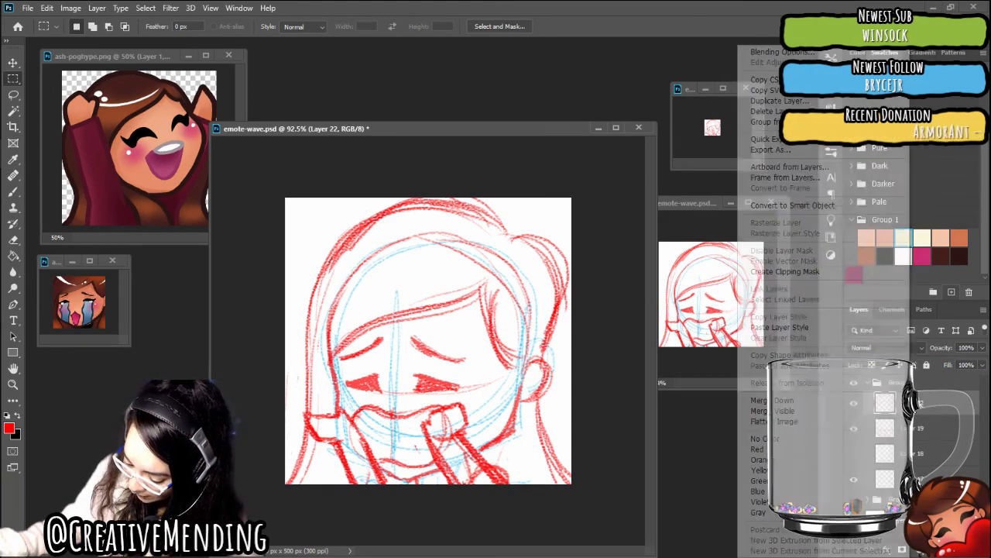
pyautogui.click(801, 401)
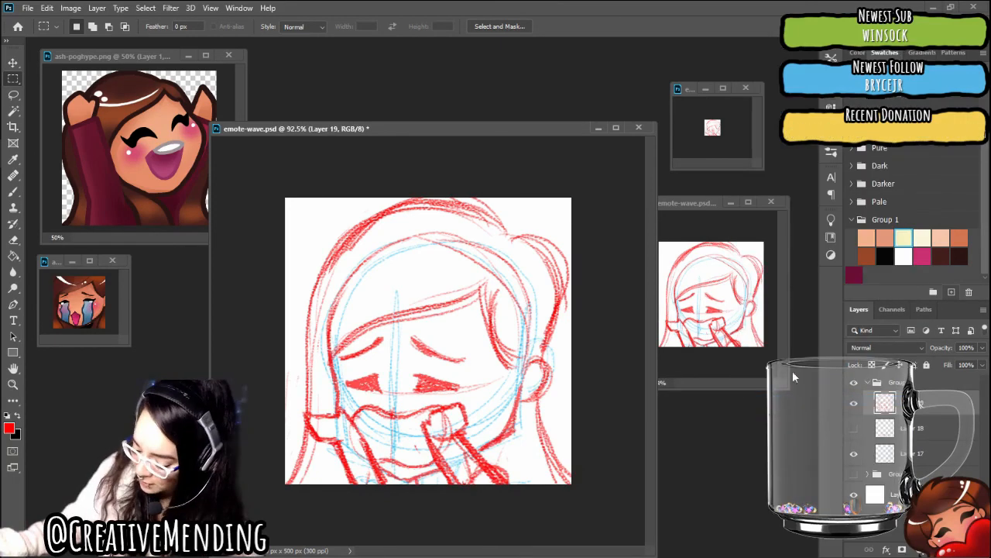
pyautogui.hotkey('ctrl', 'shift', 'alt', 'n')
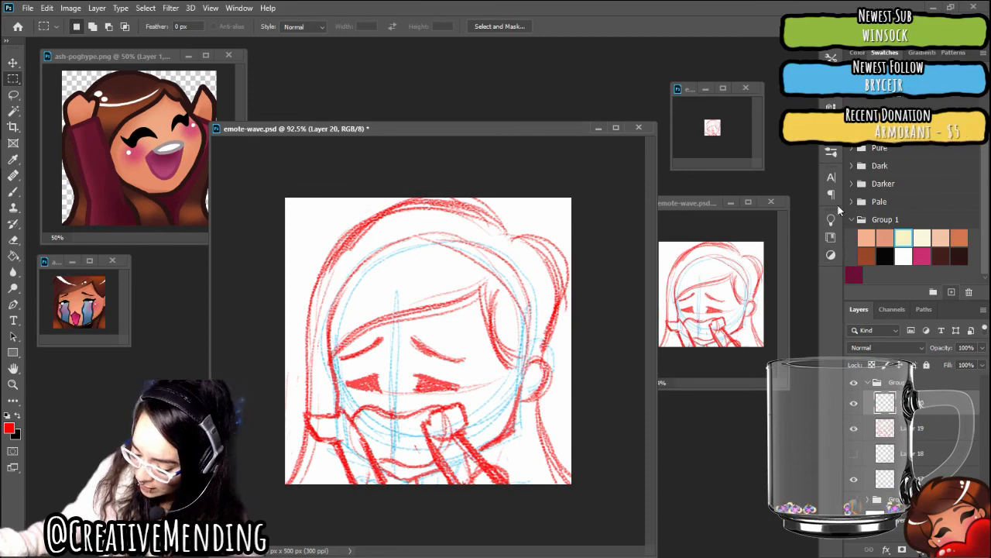
# Choose the Inker: Nib brush and reset the foreground and background colours to default black and white
pyautogui.click(832, 154)
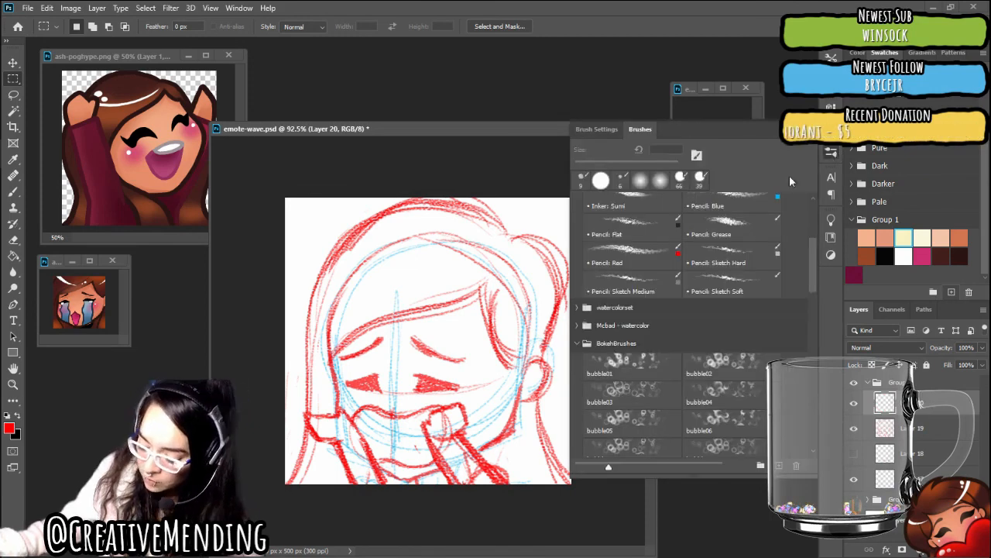
pyautogui.scroll(3, 720, 302)
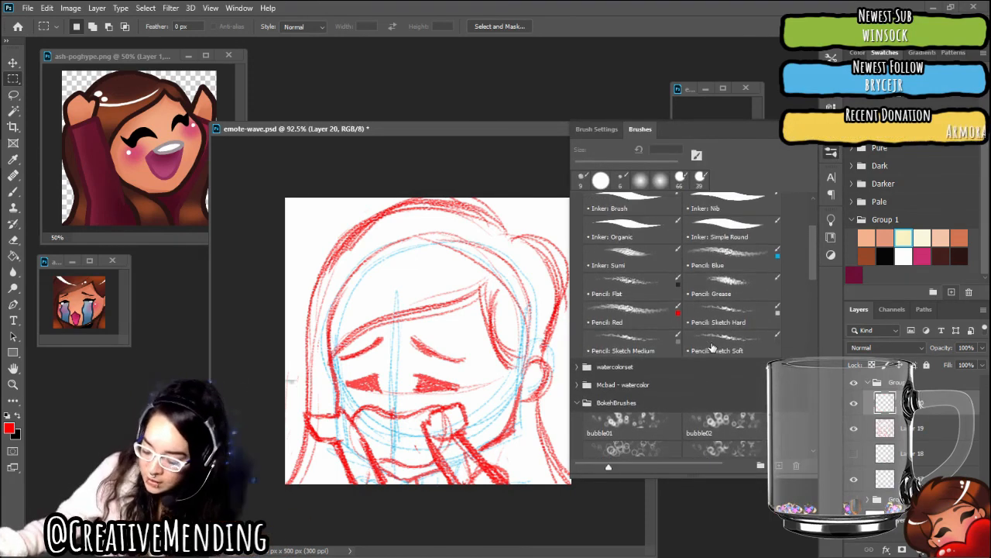
pyautogui.scroll(2, 713, 347)
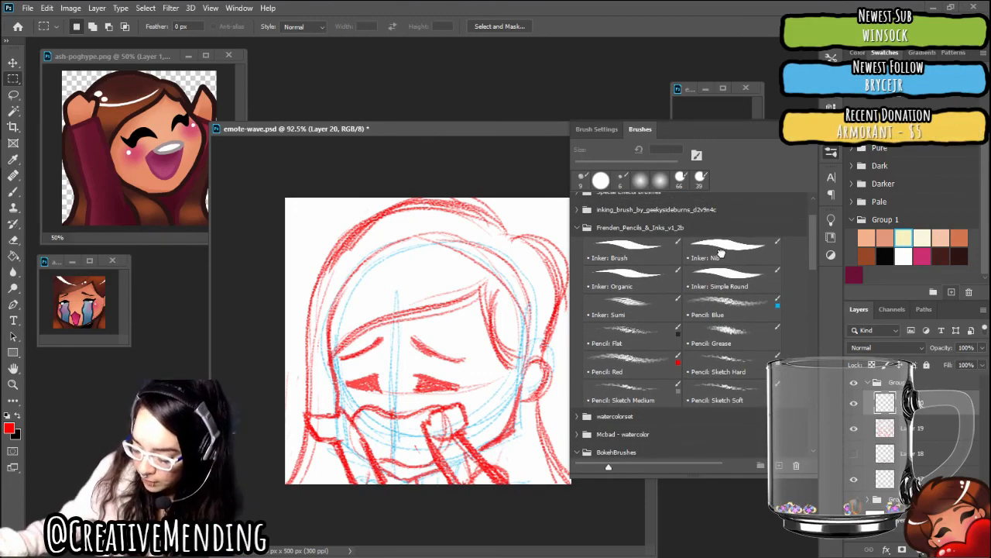
pyautogui.click(720, 253)
pyautogui.click(801, 130)
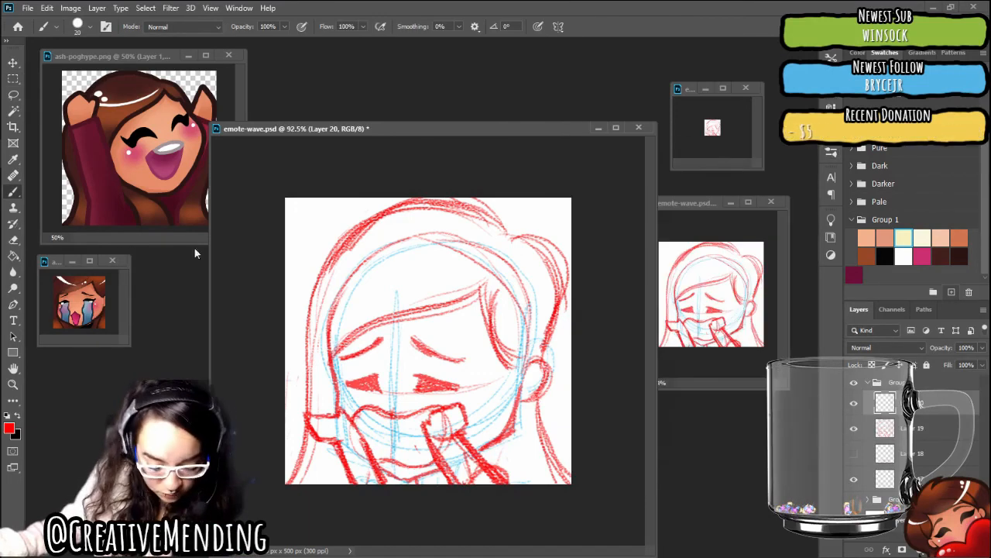
pyautogui.click(8, 416)
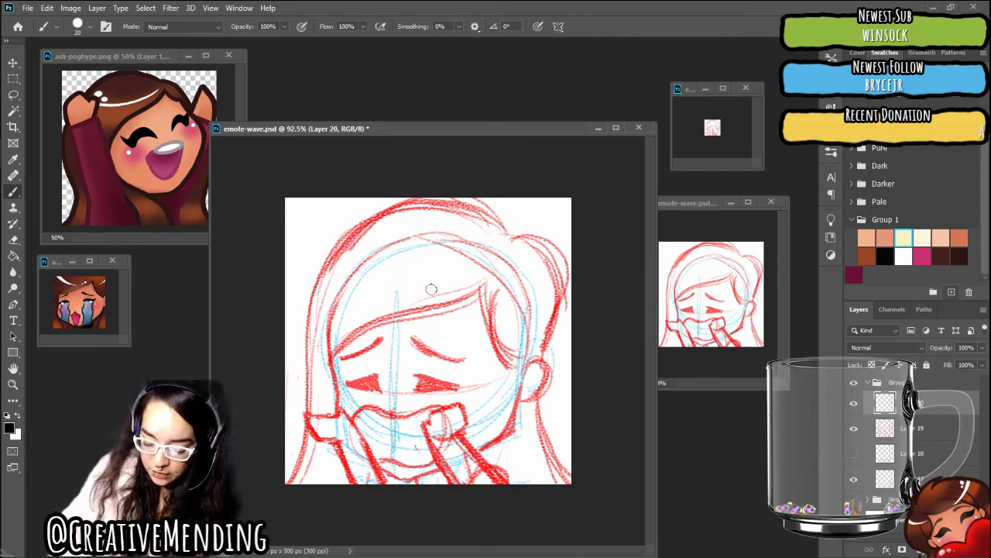
# Set the brush size to 14 px, with the view zoomed and rotated around the face
pyautogui.scroll(6, 431, 289)
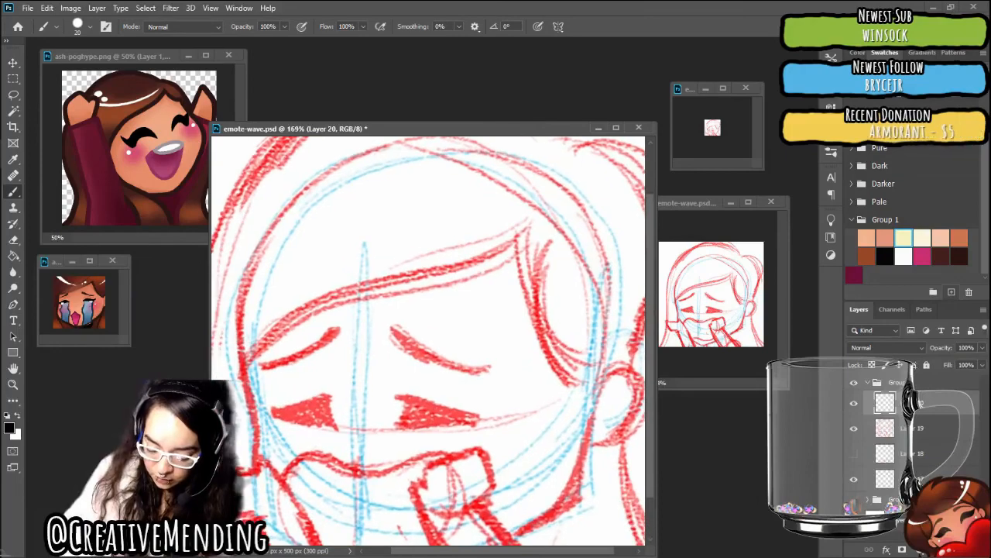
pyautogui.scroll(1, 428, 341)
pyautogui.scroll(-2, 428, 341)
pyautogui.scroll(1, 429, 341)
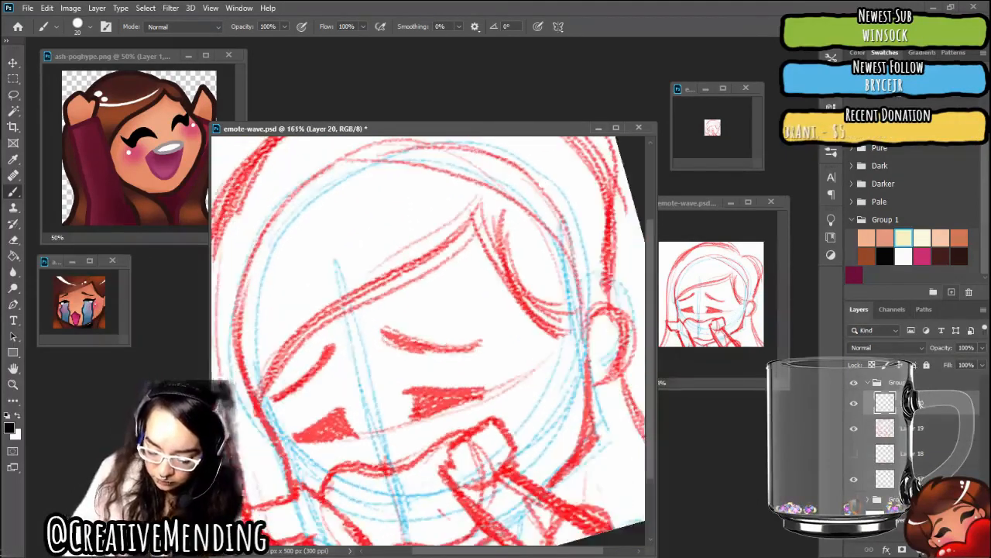
pyautogui.scroll(2, 429, 341)
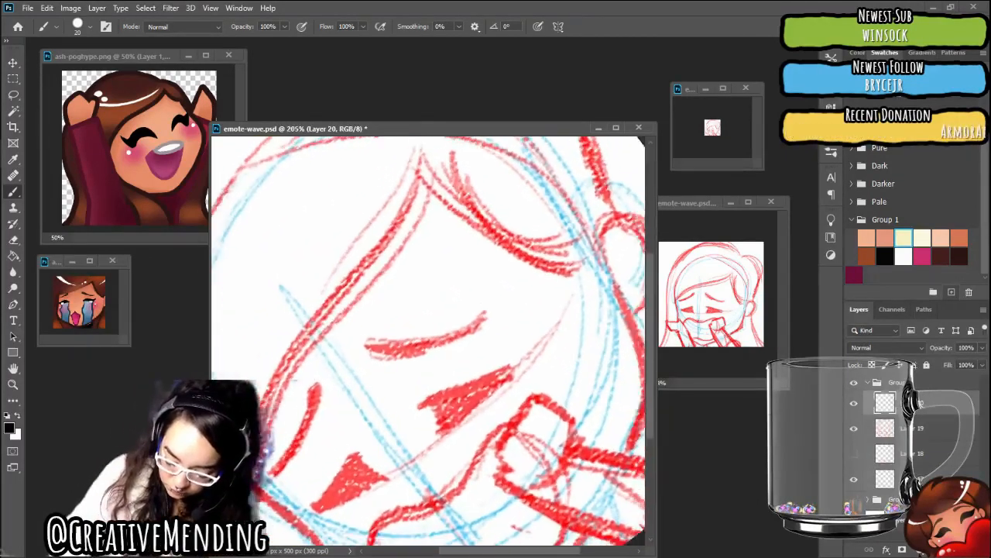
pyautogui.scroll(-1, 429, 341)
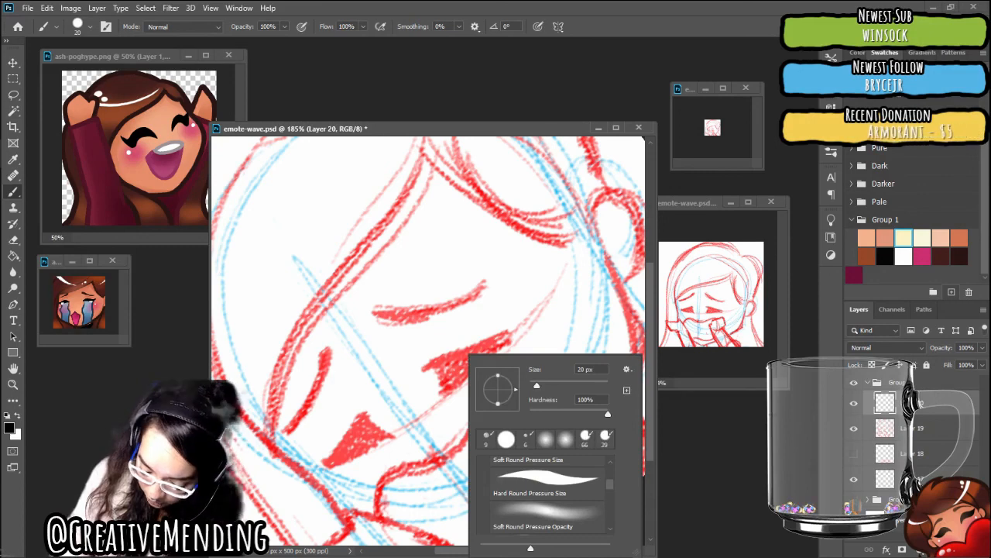
pyautogui.moveTo(537, 385); pyautogui.dragTo(535, 385)
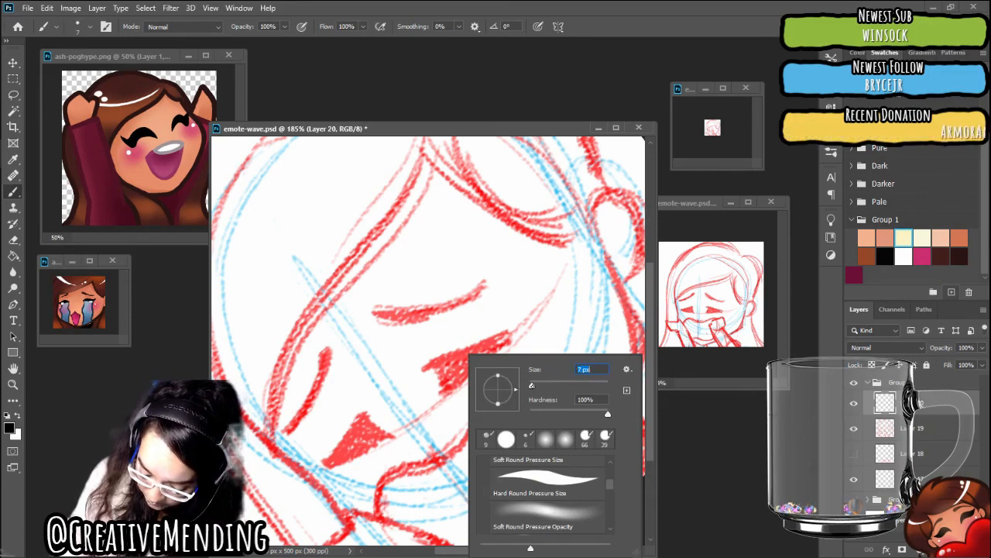
pyautogui.moveTo(531, 386); pyautogui.dragTo(533, 386)
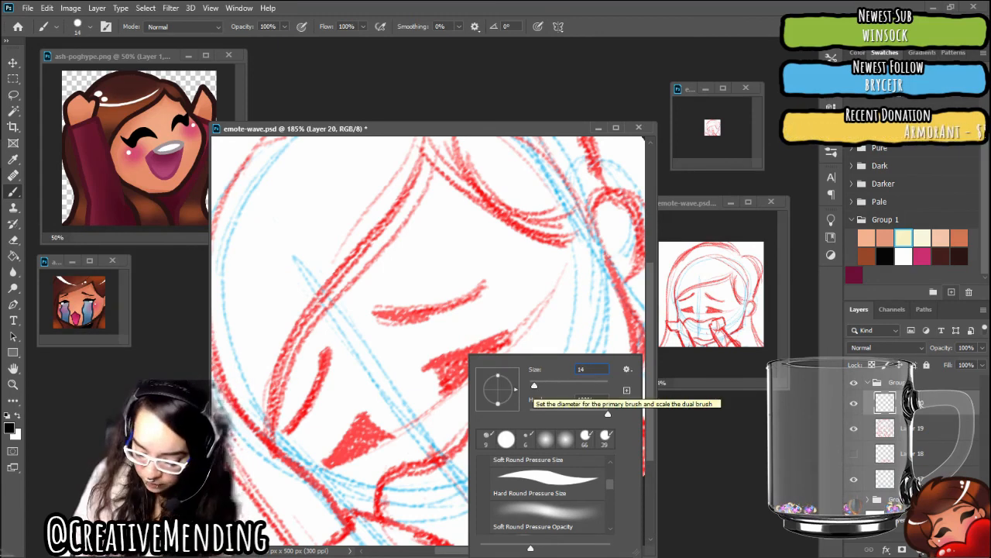
pyautogui.press('Return')
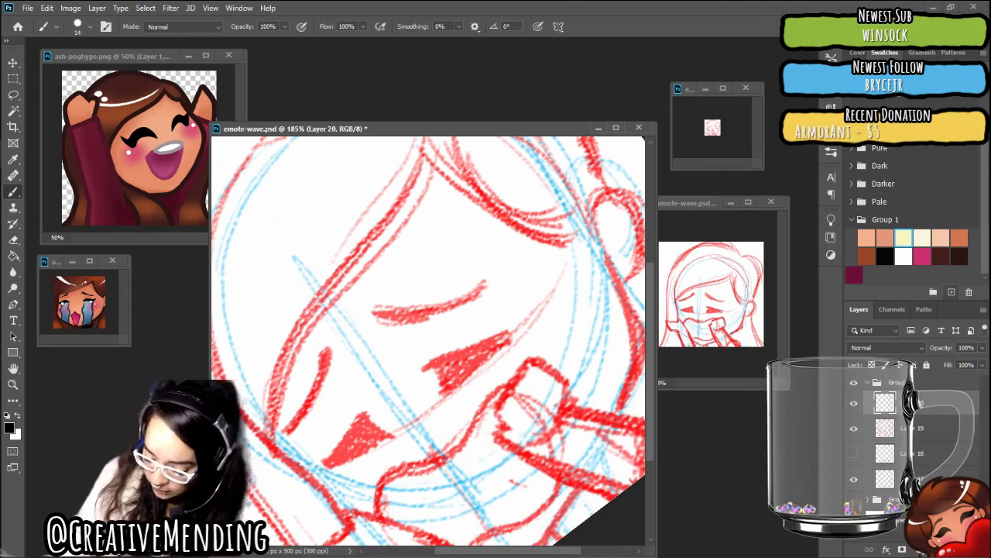
# Ink the left eyebrow in black over the red sketch on Layer 20, with a thick rounded inner end and a tapered outer tip
pyautogui.moveTo(648, 328); pyautogui.dragTo(647, 349)
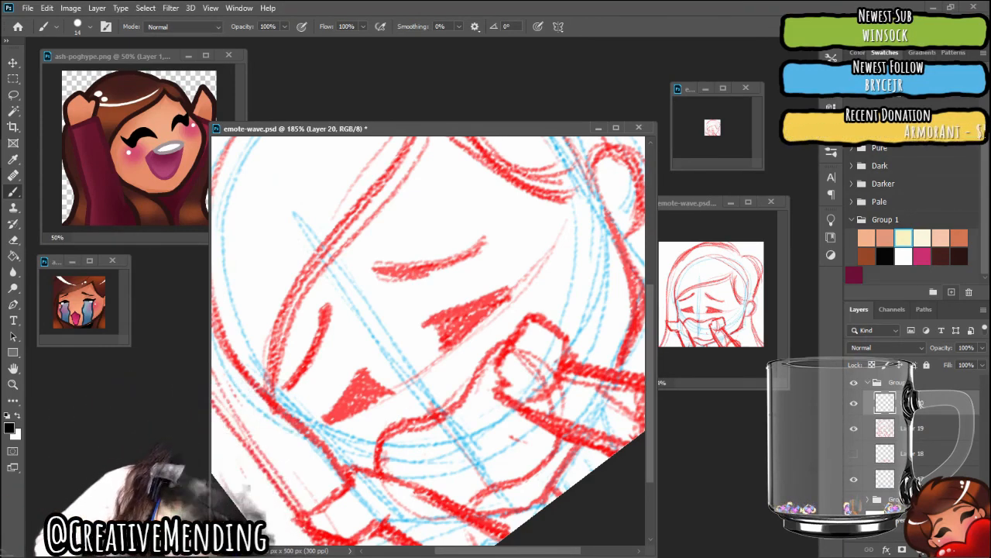
pyautogui.moveTo(288, 388); pyautogui.dragTo(313, 352)
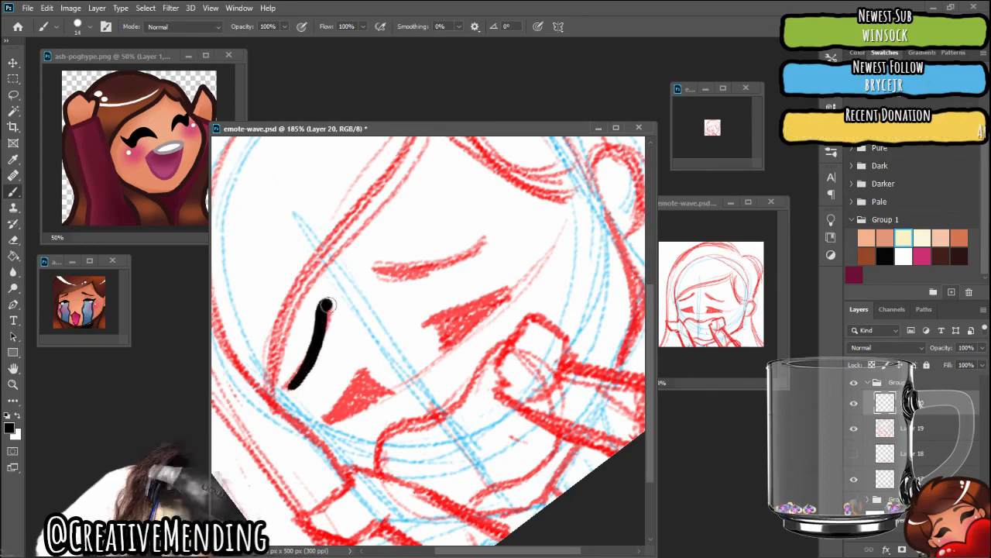
pyautogui.moveTo(326, 319); pyautogui.dragTo(312, 352)
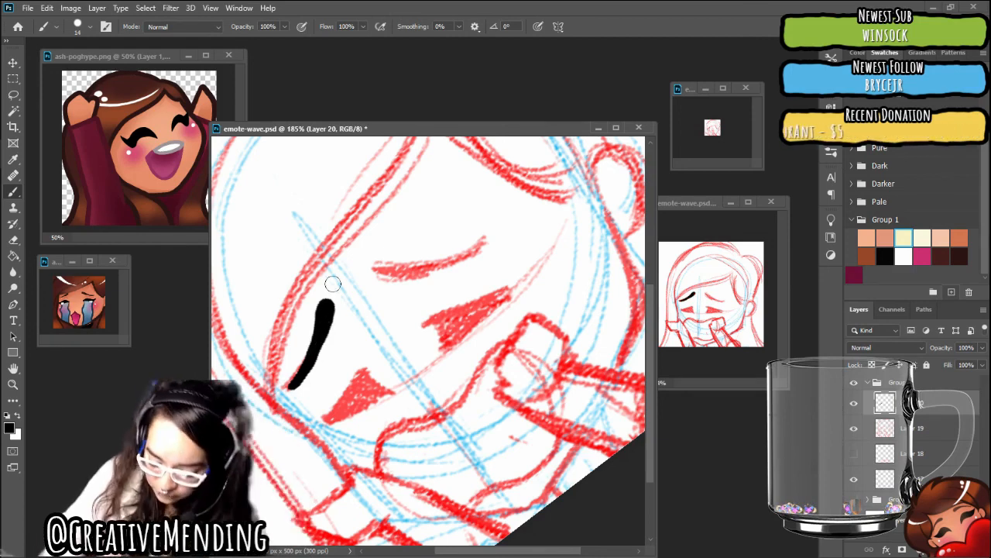
pyautogui.scroll(1, 333, 283)
pyautogui.scroll(1, 333, 283)
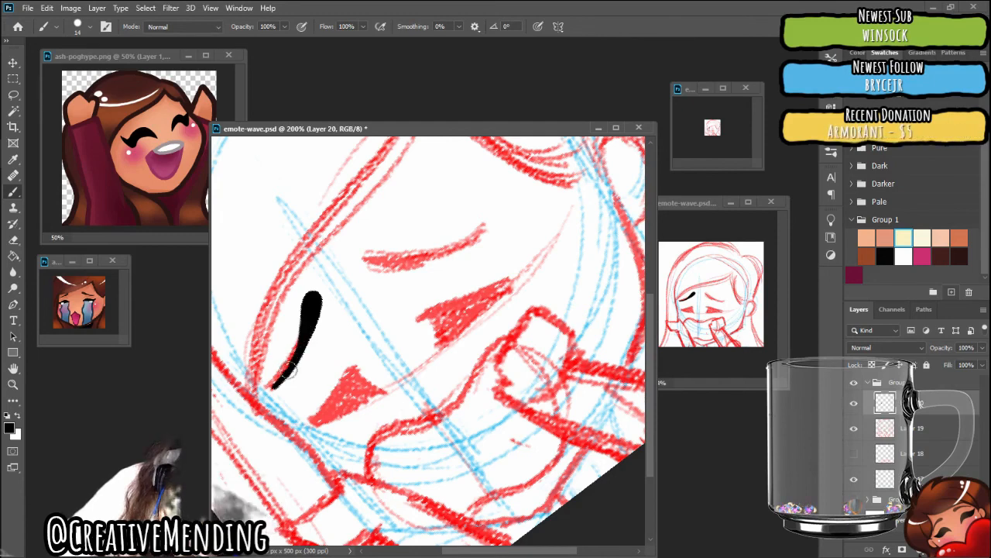
pyautogui.moveTo(288, 370); pyautogui.dragTo(306, 326)
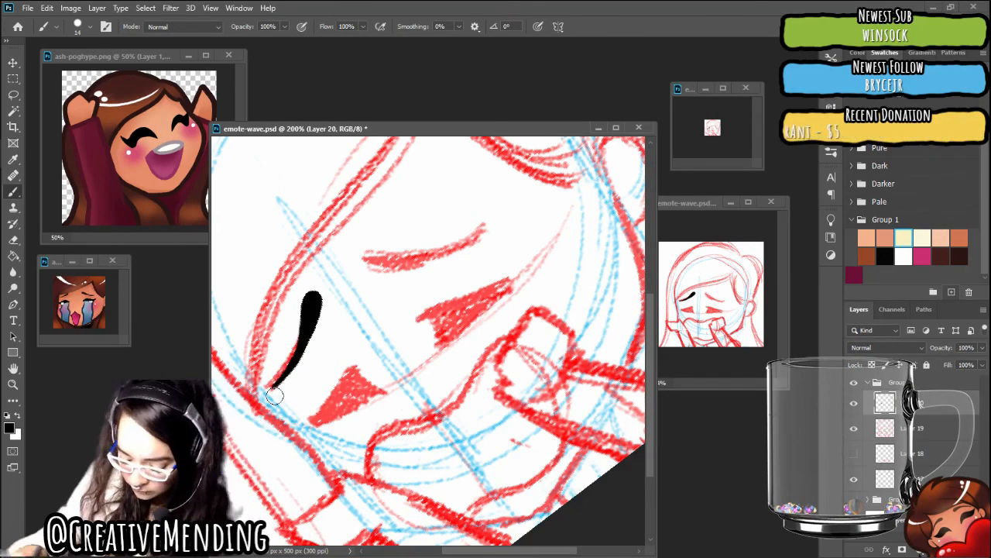
# Hide the blue construction sketch layer and check the inked left eyebrow by toggling the red sketch on Layer 19 off and back on
pyautogui.click(855, 432)
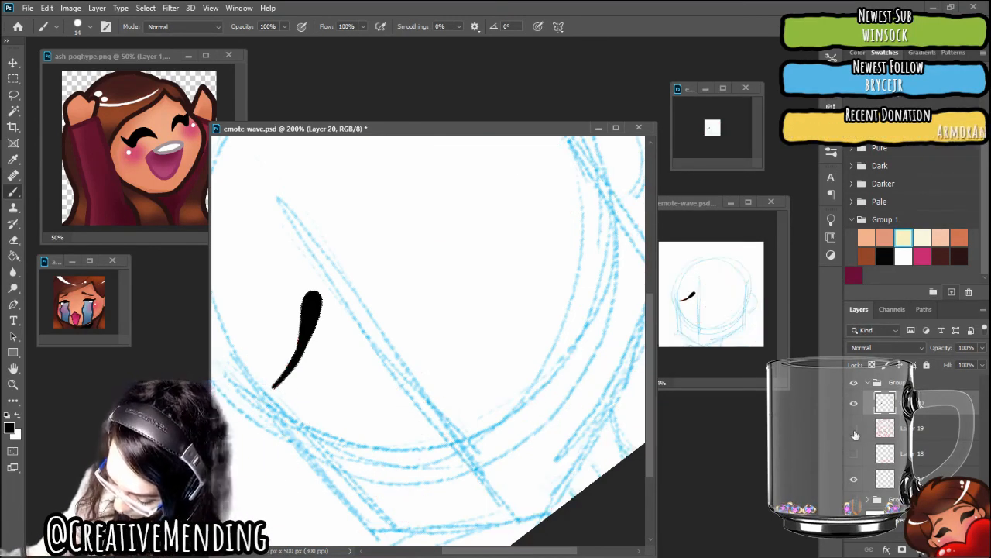
pyautogui.click(855, 430)
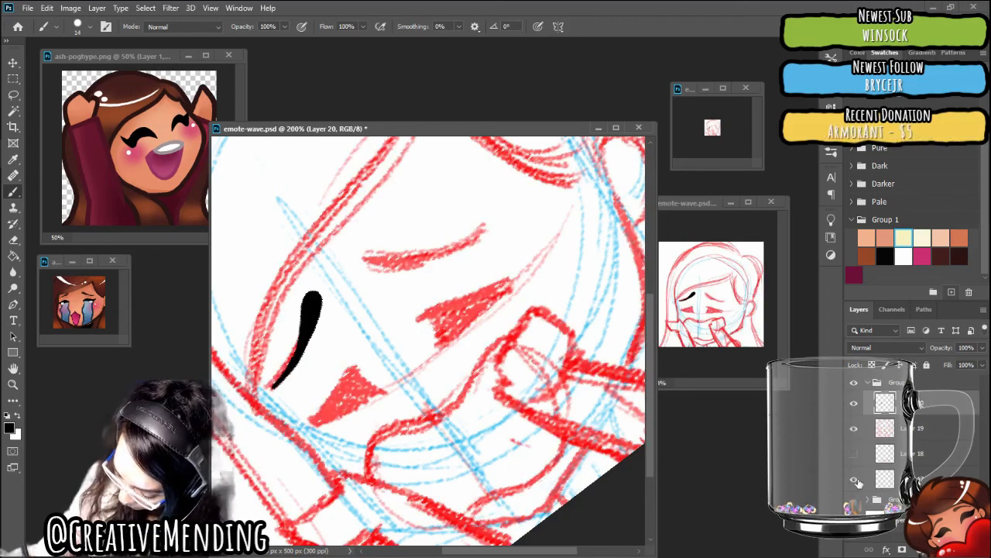
pyautogui.click(852, 431)
pyautogui.click(854, 429)
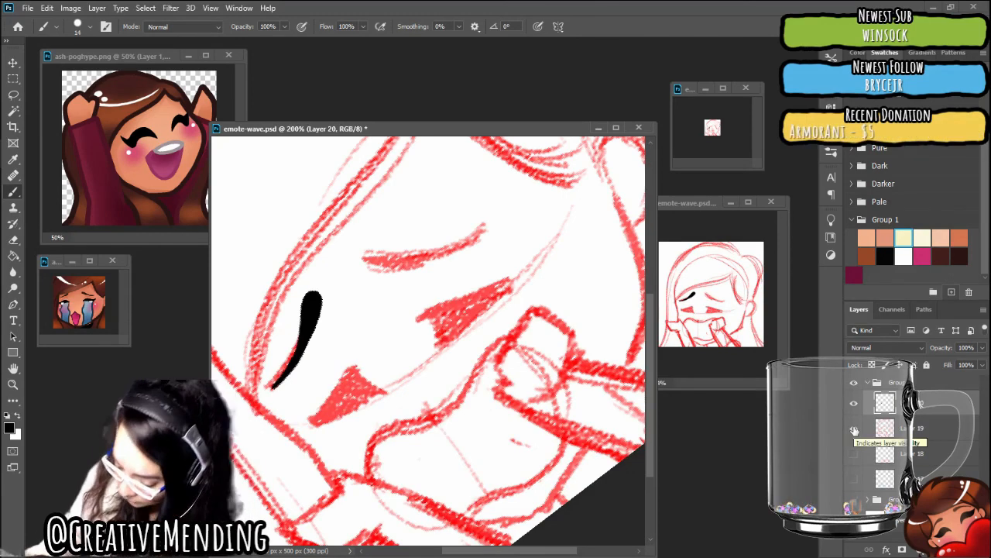
pyautogui.click(853, 432)
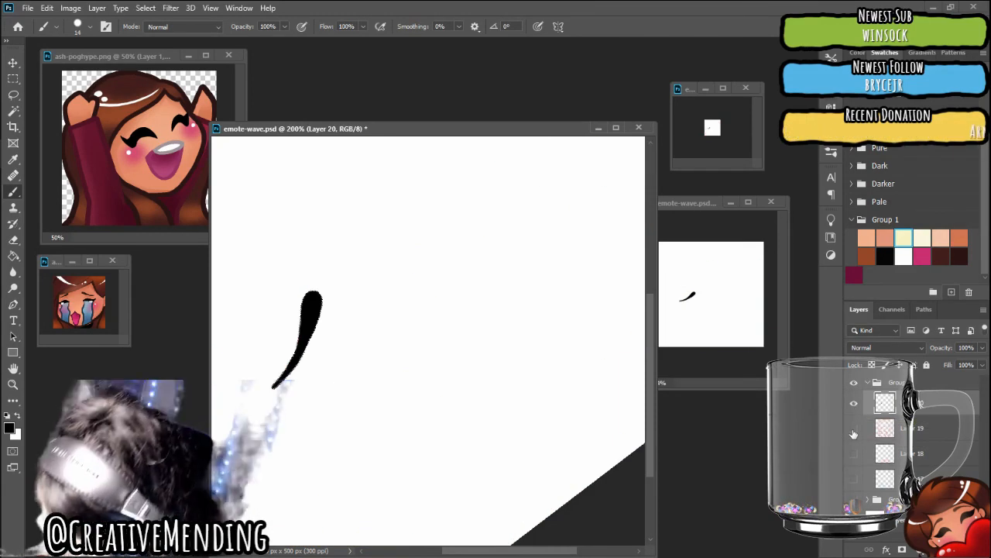
pyautogui.click(854, 429)
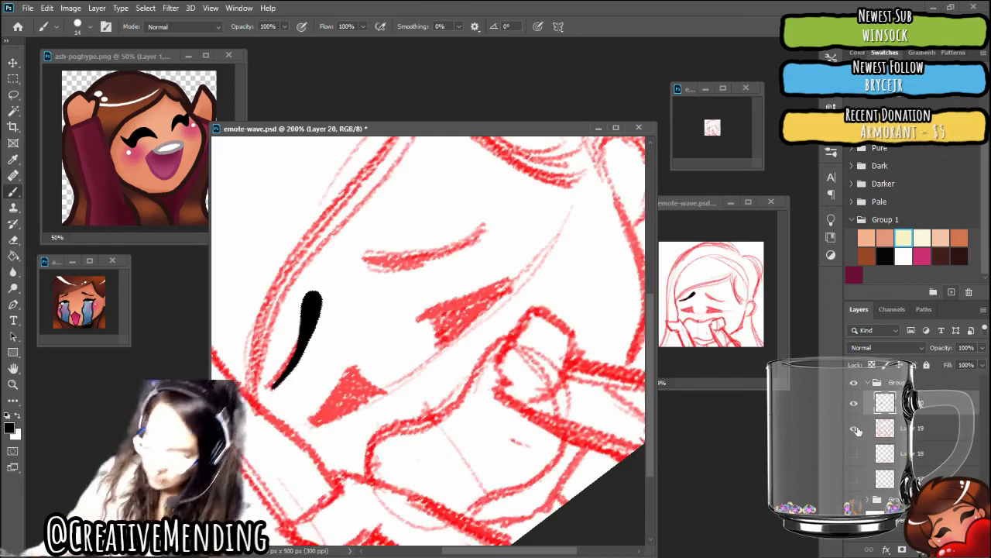
# Ink the right eyebrow in black on Layer 20 with a rounded inner end and thin outer tip, and check both brows with Layer 19 briefly hidden
pyautogui.scroll(2, 429, 341)
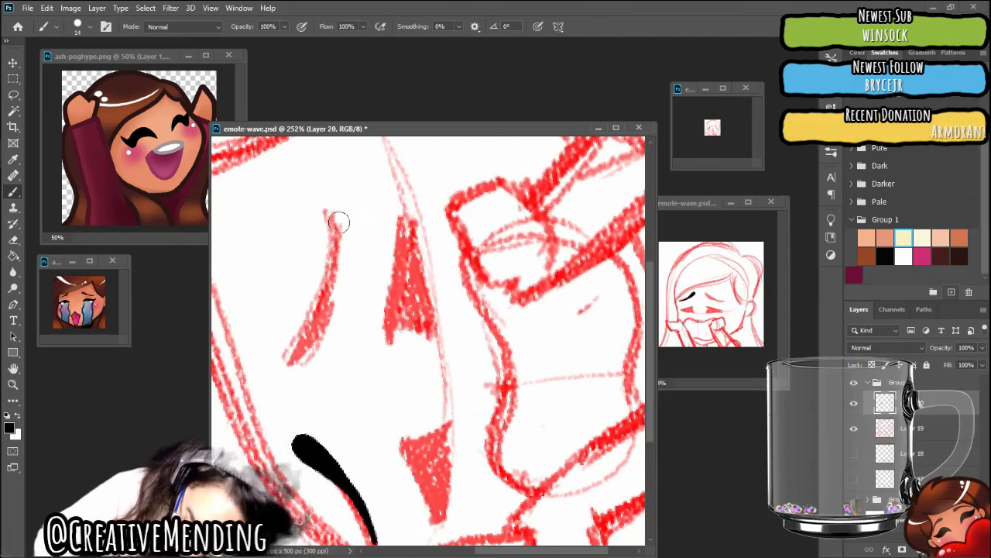
pyautogui.moveTo(331, 227); pyautogui.dragTo(331, 253)
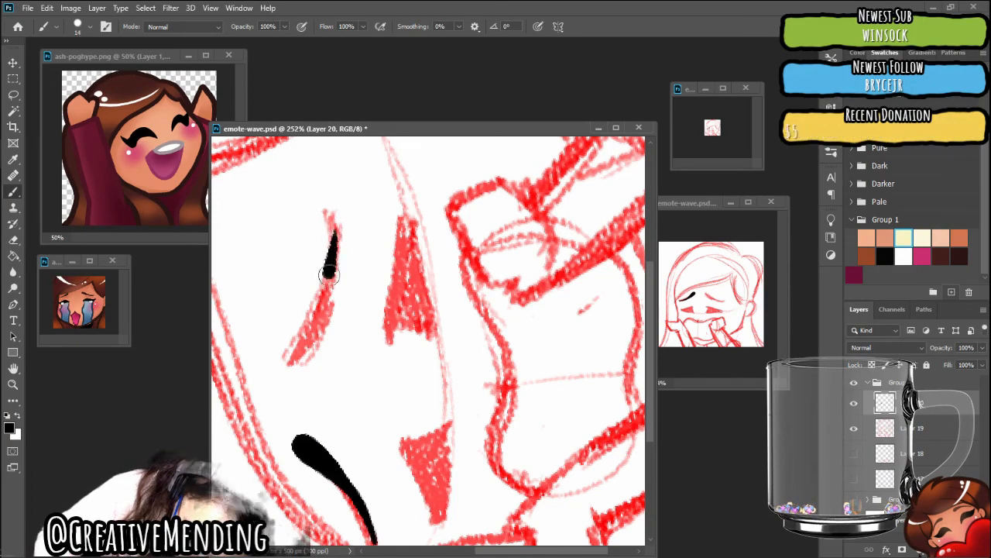
pyautogui.moveTo(318, 306)
pyautogui.mouseDown()
pyautogui.moveTo(290, 359)
pyautogui.moveTo(320, 311)
pyautogui.mouseUp()
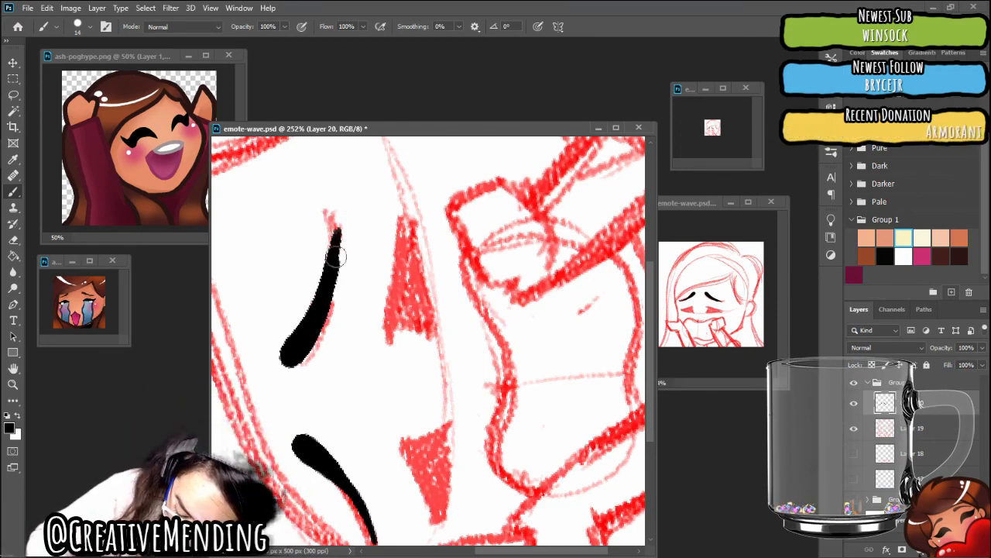
pyautogui.moveTo(338, 250)
pyautogui.mouseDown()
pyautogui.moveTo(336, 214)
pyautogui.moveTo(352, 242)
pyautogui.mouseUp()
pyautogui.moveTo(351, 206); pyautogui.dragTo(350, 259)
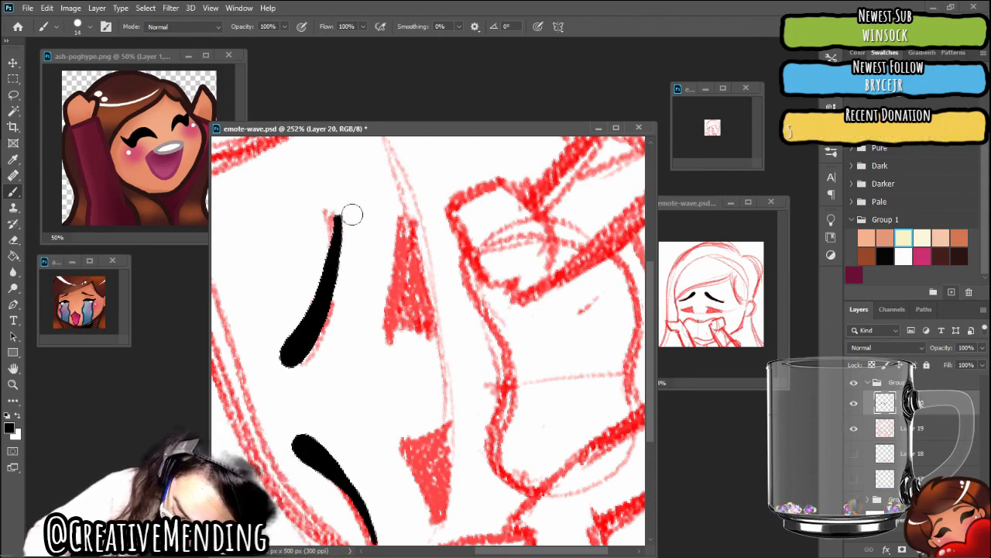
pyautogui.moveTo(335, 310); pyautogui.dragTo(309, 361)
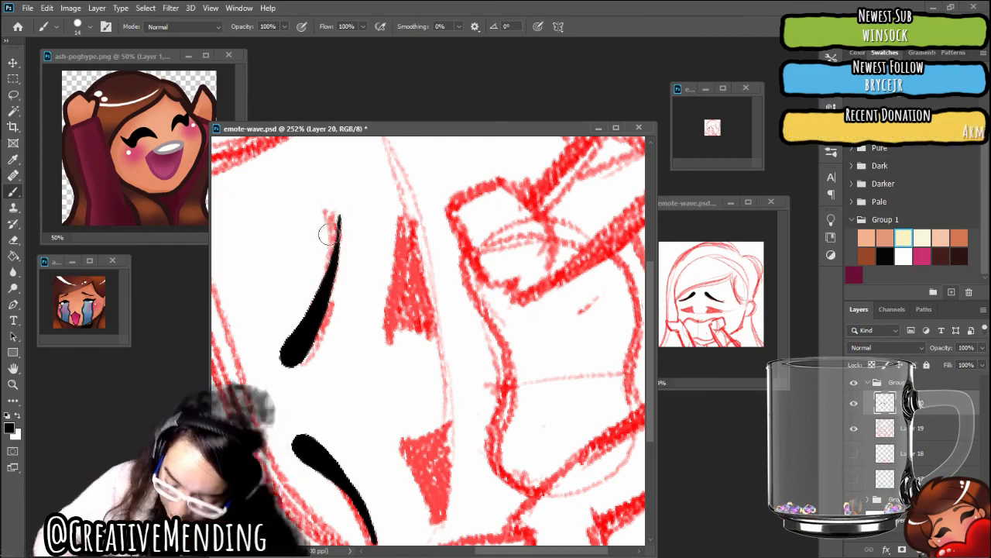
pyautogui.scroll(-10, 329, 234)
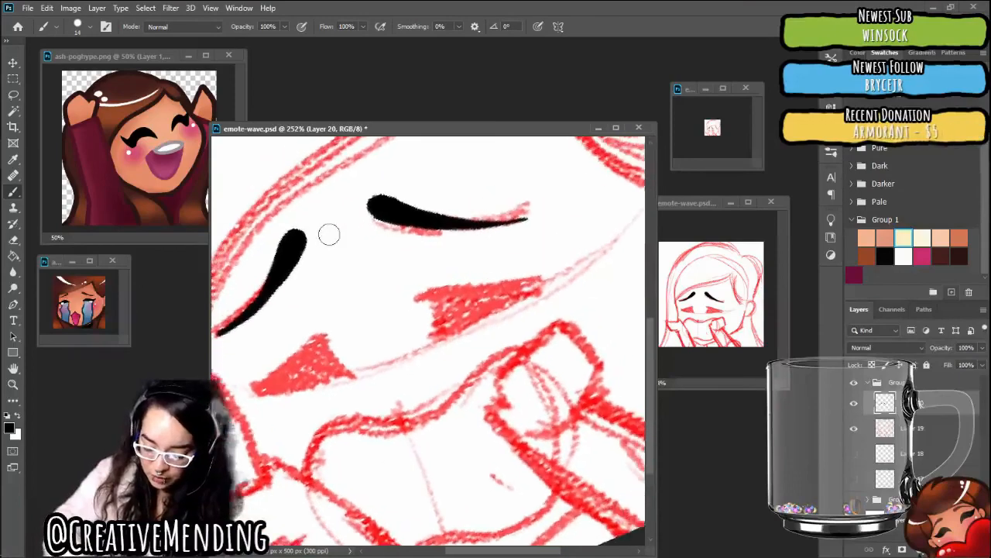
pyautogui.scroll(-5, 329, 234)
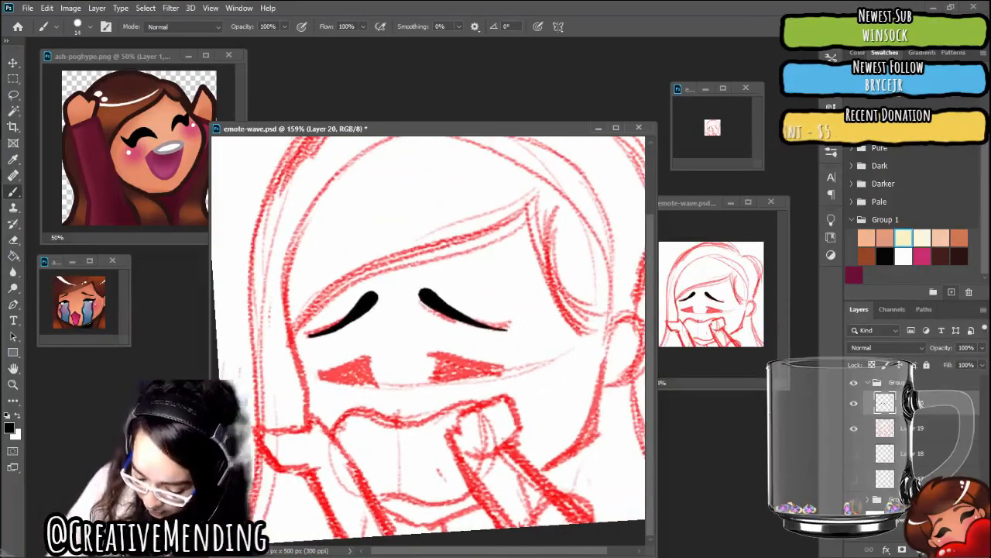
pyautogui.click(854, 428)
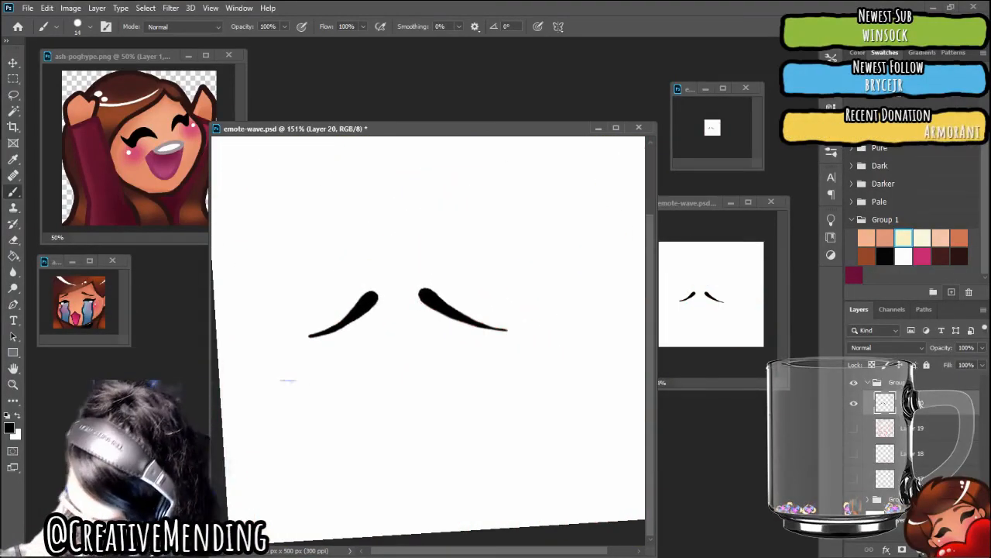
pyautogui.click(854, 429)
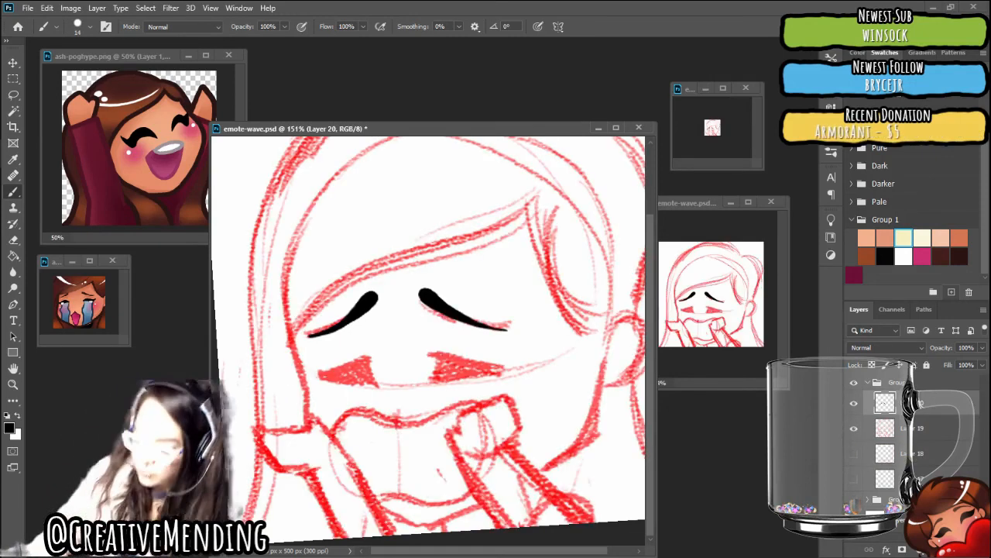
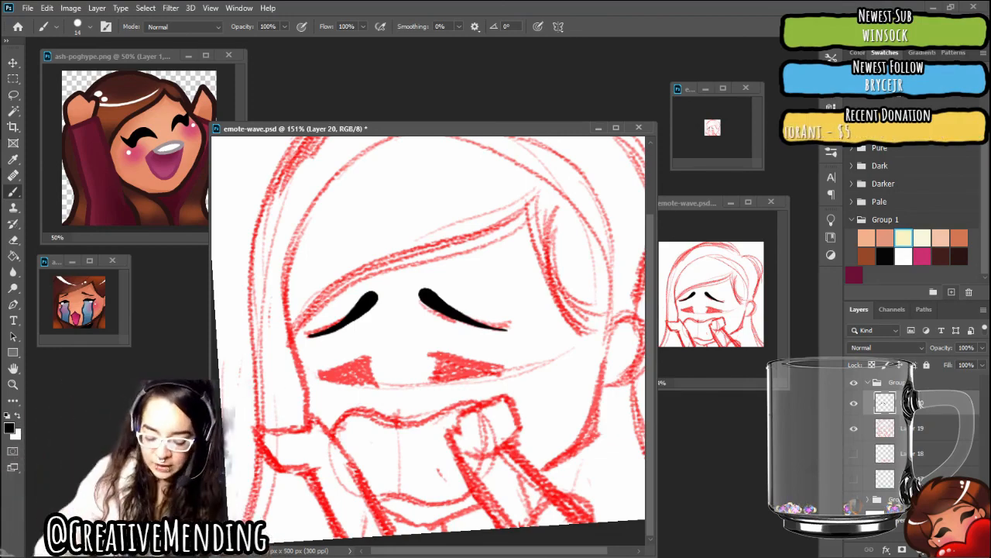
# Set the brush size to 12 px, with the view zoomed and rotated around the sketched eyes
pyautogui.scroll(3, 449, 363)
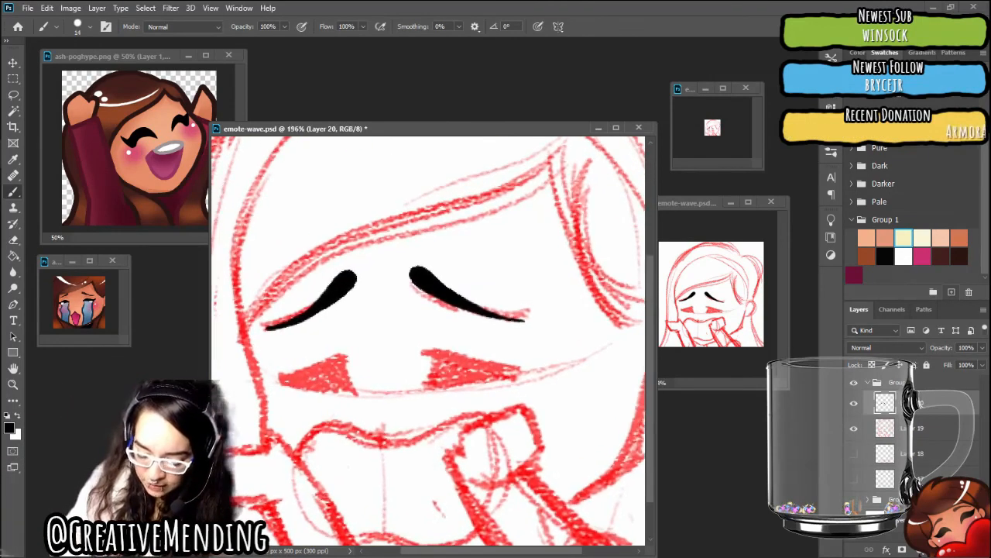
pyautogui.moveTo(512, 372)
pyautogui.mouseDown()
pyautogui.moveTo(516, 341)
pyautogui.moveTo(501, 290)
pyautogui.moveTo(482, 270)
pyautogui.mouseUp()
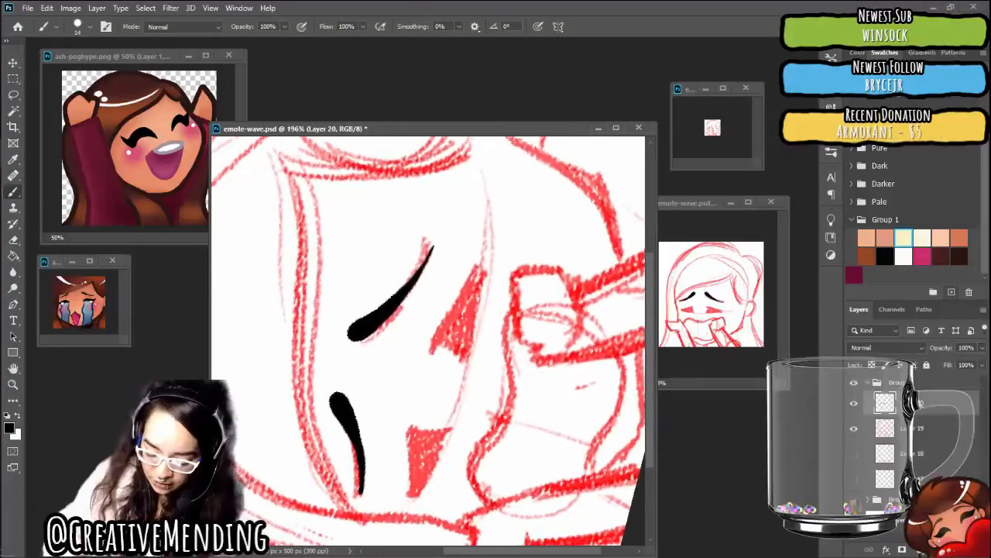
pyautogui.scroll(3, 457, 340)
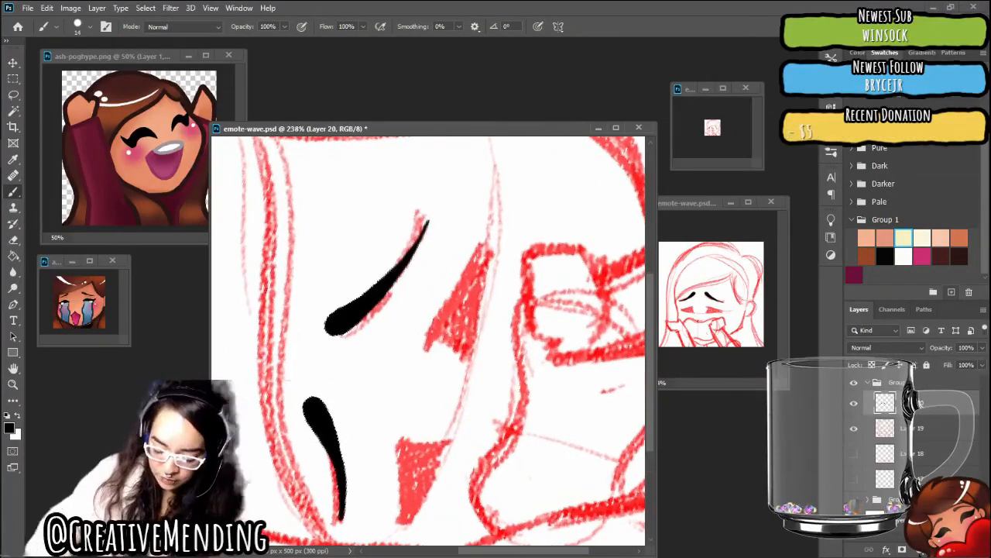
pyautogui.scroll(-4, 445, 333)
pyautogui.scroll(1, 445, 333)
pyautogui.scroll(1, 433, 333)
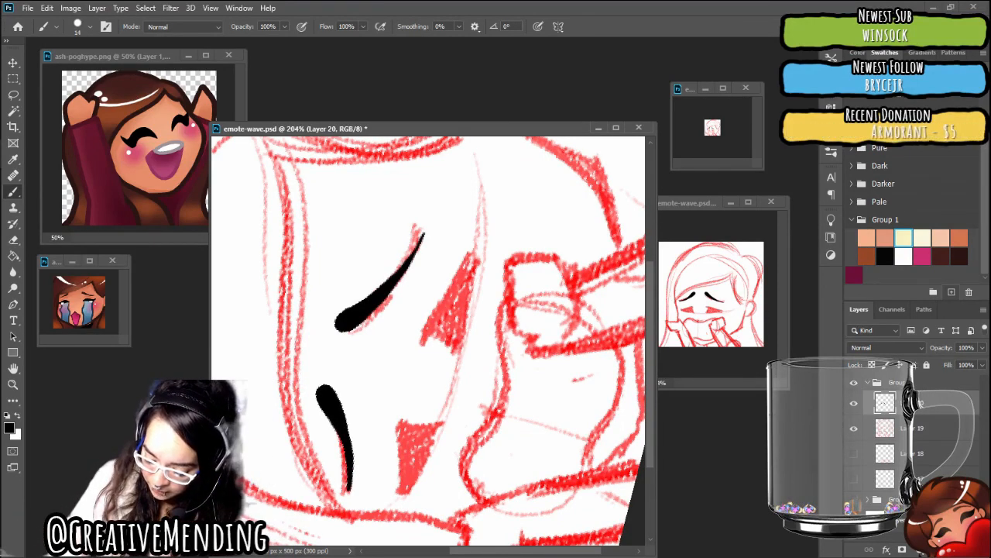
pyautogui.rightClick(543, 393)
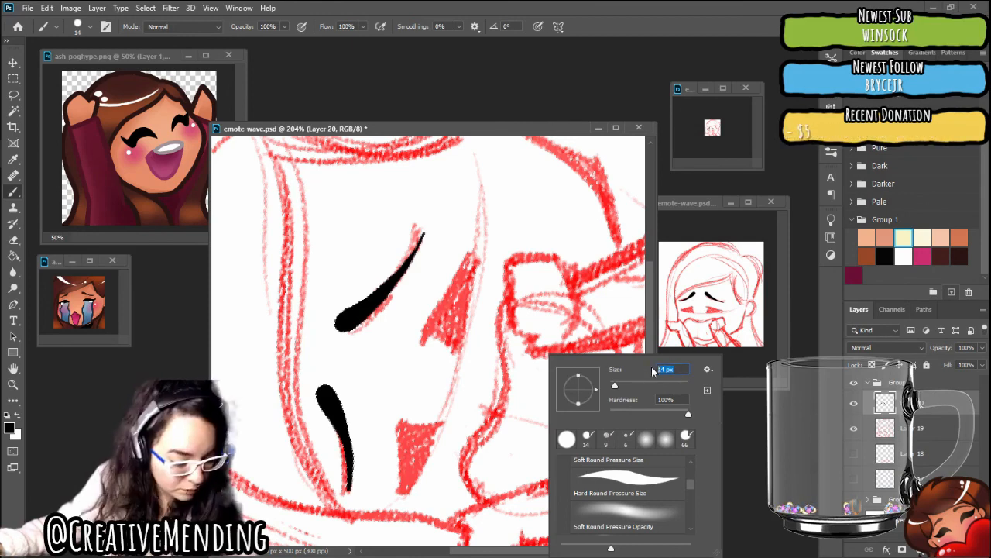
pyautogui.write('12')
pyautogui.press('Return')
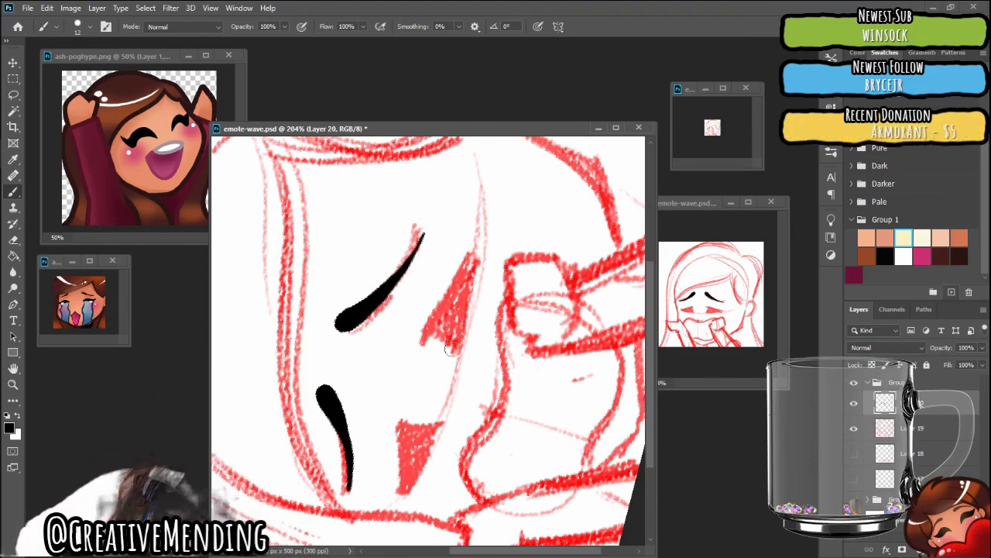
# Ink the right closed eye as a solid black shape with a pointed outer tip on Layer 20, and check it with Layer 19 briefly hidden
pyautogui.moveTo(452, 350); pyautogui.dragTo(440, 318)
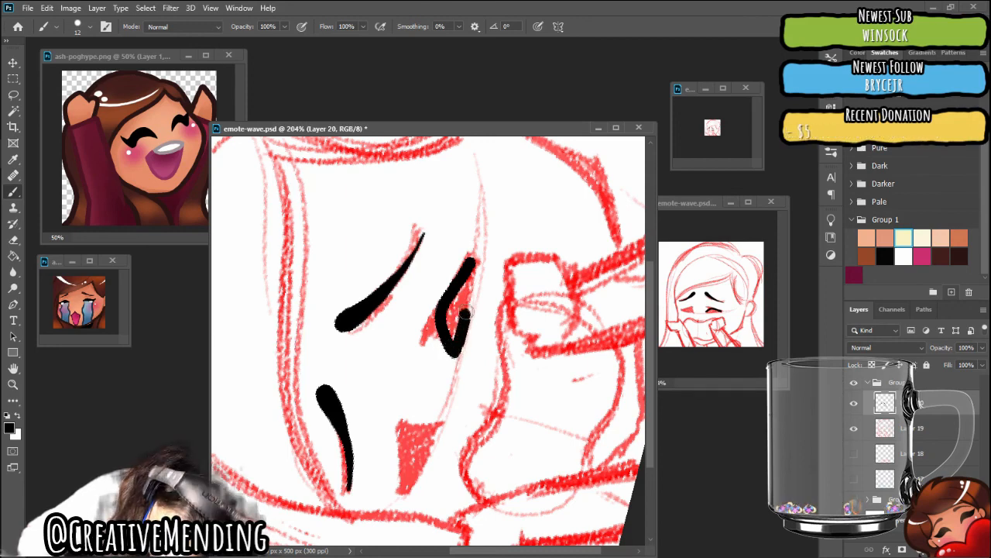
pyautogui.moveTo(453, 310); pyautogui.dragTo(448, 318)
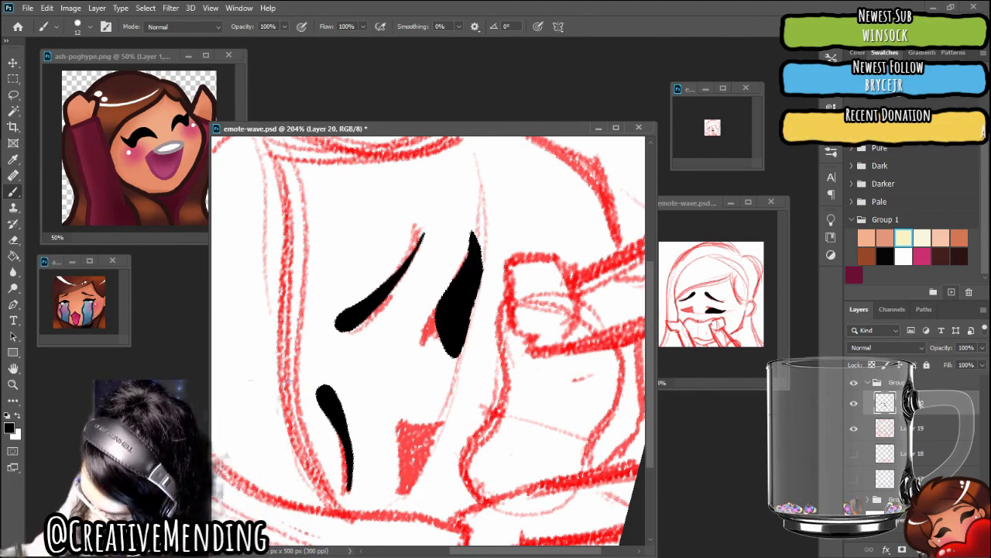
pyautogui.click(854, 383)
pyautogui.click(854, 383)
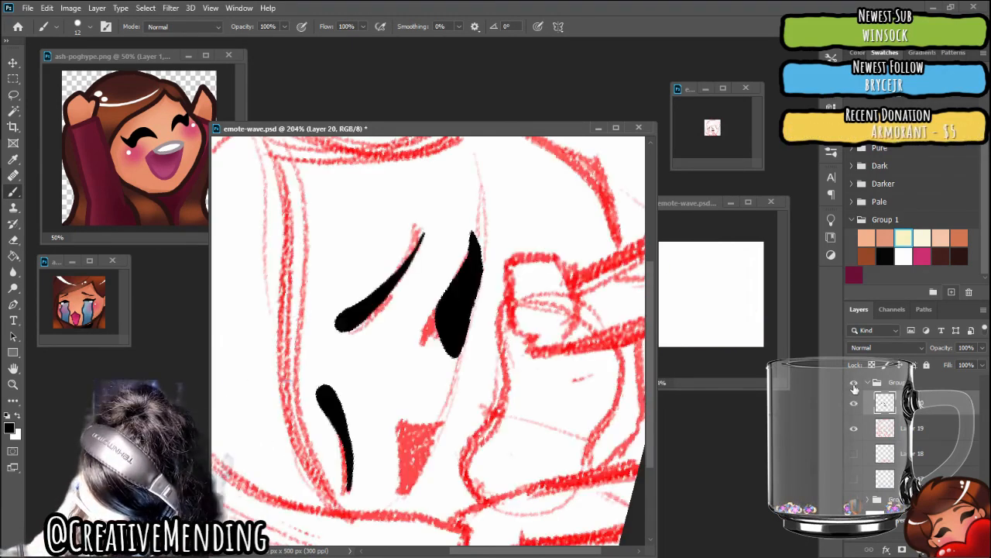
pyautogui.click(853, 428)
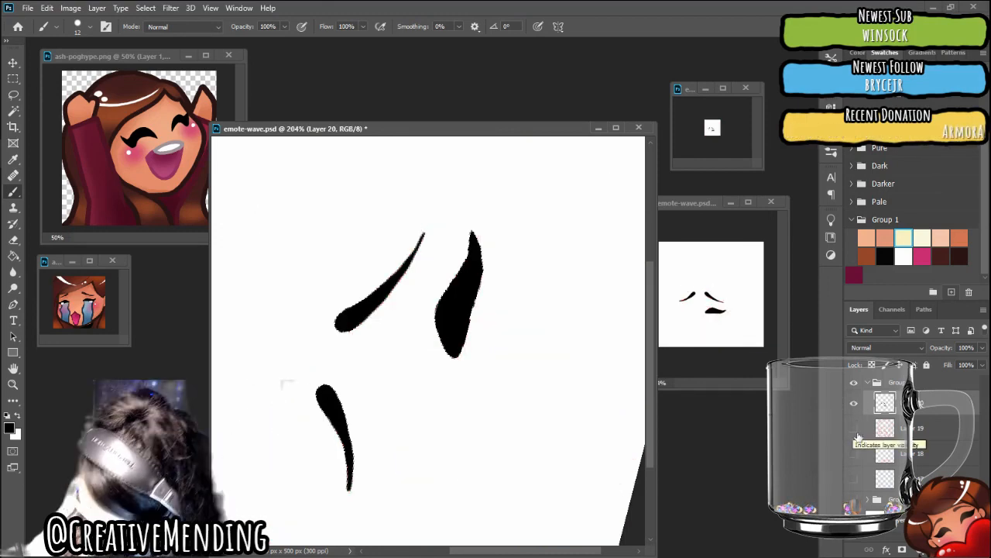
pyautogui.click(854, 428)
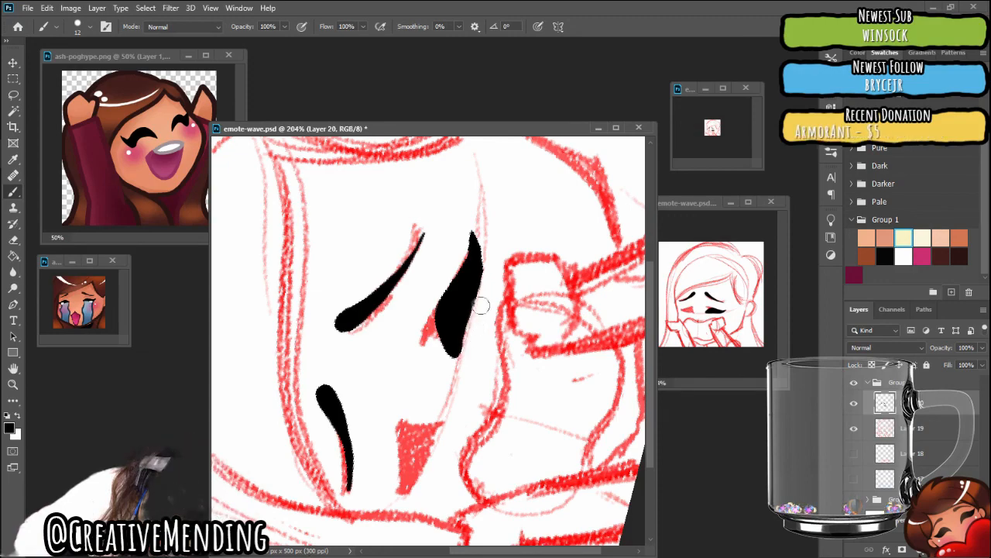
# Ink the left closed eye on Layer 20 as a solid black shape with an arched top and a pointed outer corner
pyautogui.scroll(-3, 430, 341)
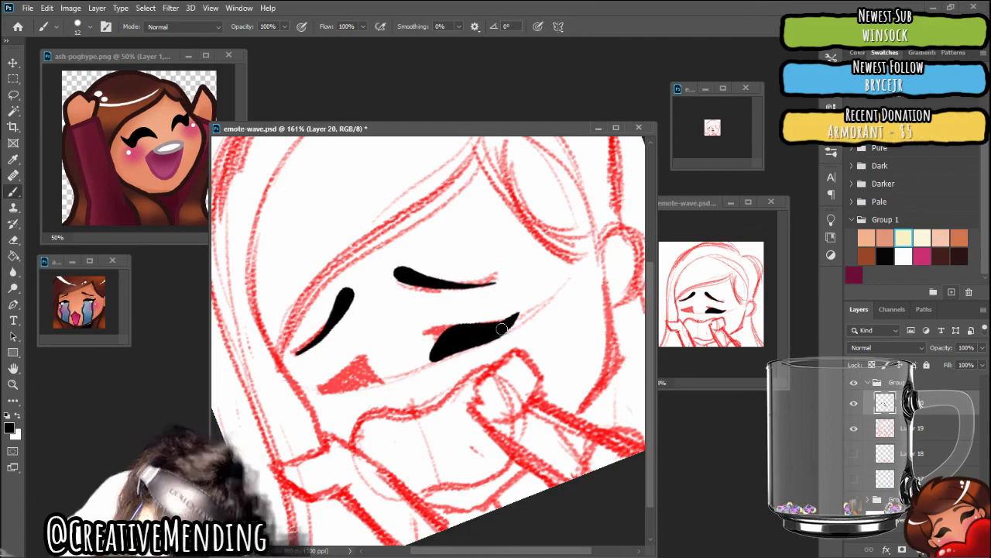
pyautogui.scroll(-5, 502, 329)
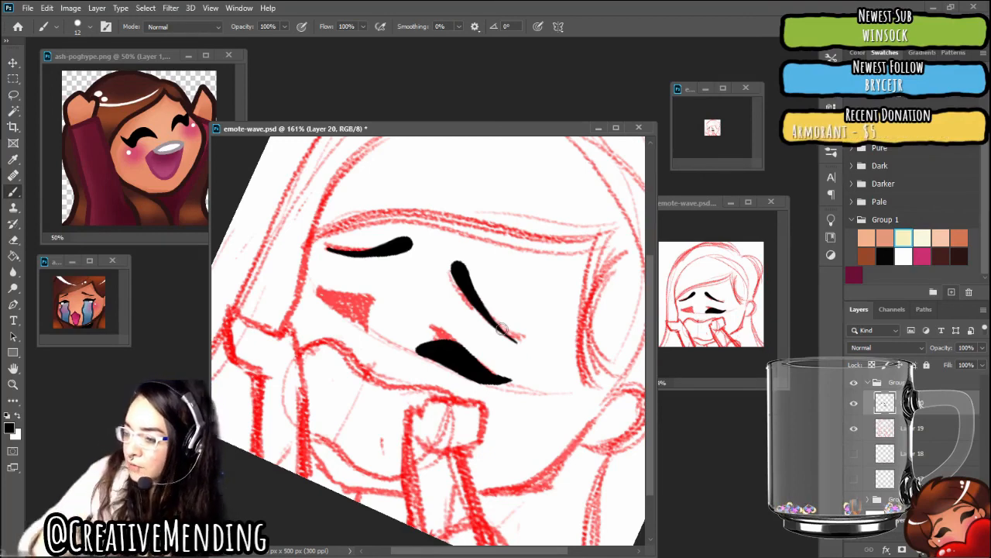
pyautogui.scroll(4, 502, 329)
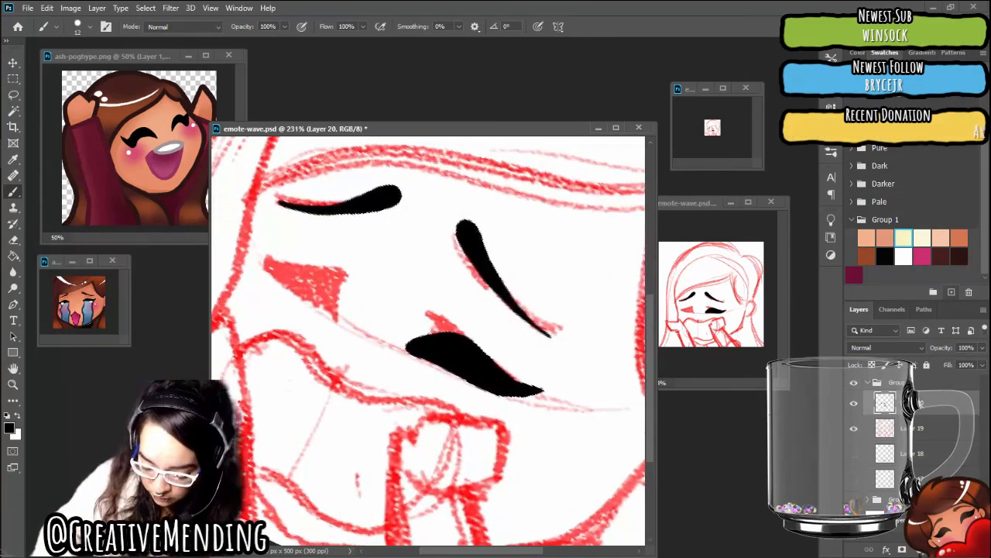
pyautogui.moveTo(501, 329); pyautogui.dragTo(569, 367)
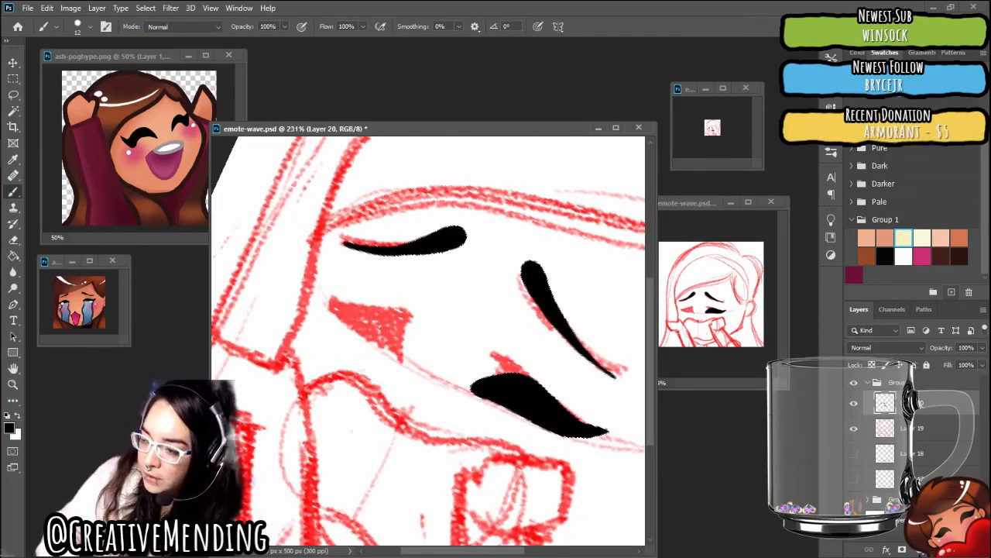
pyautogui.scroll(1, 433, 393)
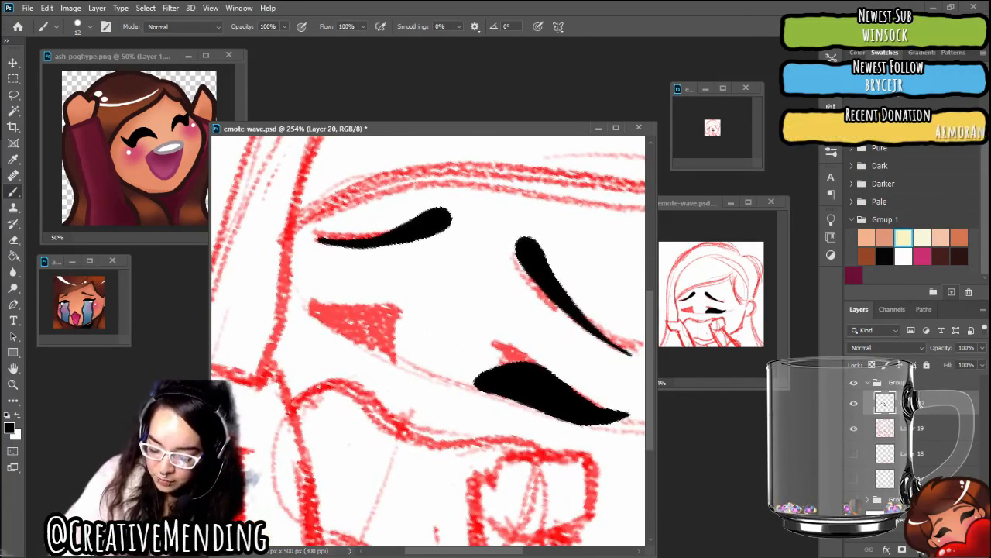
pyautogui.scroll(-1, 428, 341)
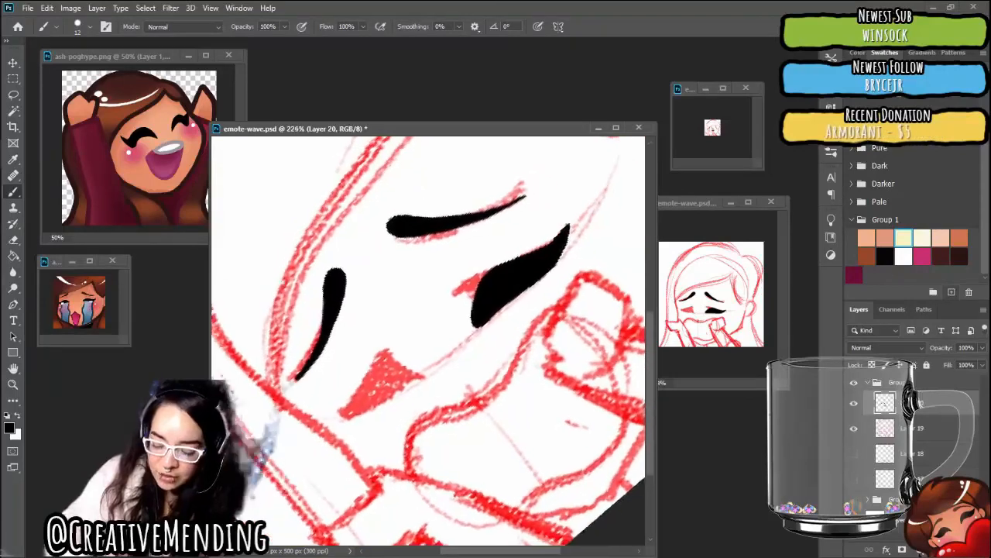
pyautogui.scroll(2, 428, 341)
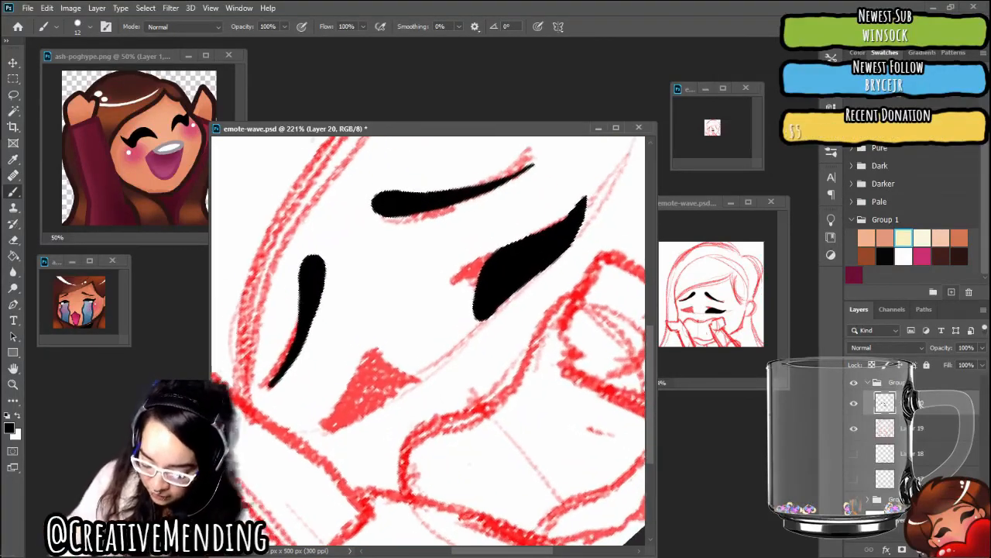
pyautogui.scroll(2, 428, 340)
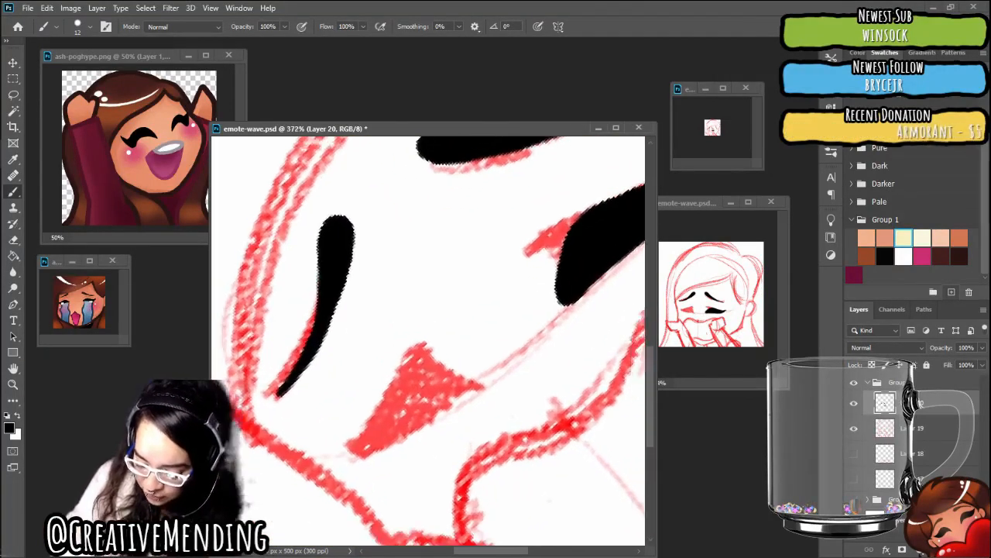
pyautogui.scroll(-1, 428, 341)
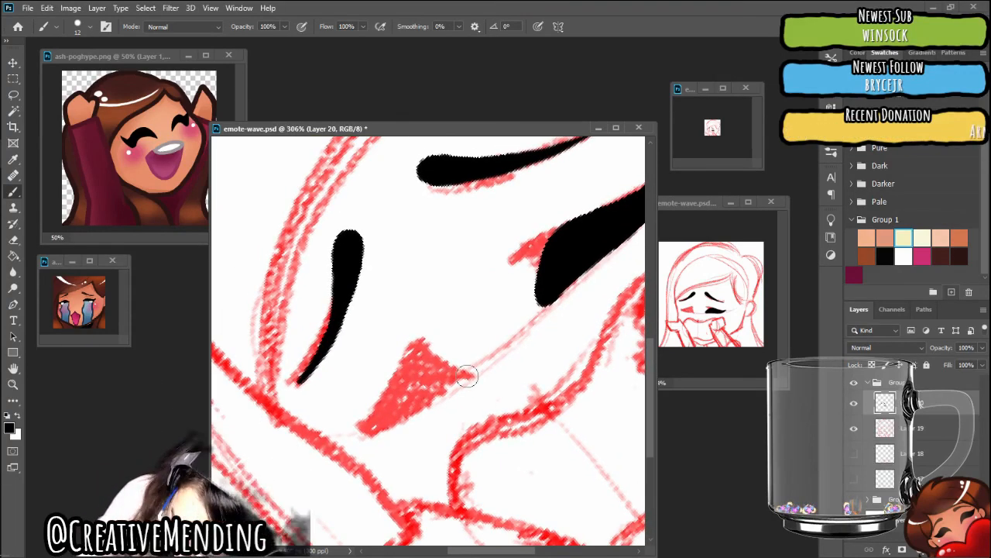
pyautogui.moveTo(457, 370)
pyautogui.mouseDown()
pyautogui.moveTo(422, 365)
pyautogui.moveTo(393, 379)
pyautogui.moveTo(356, 427)
pyautogui.mouseUp()
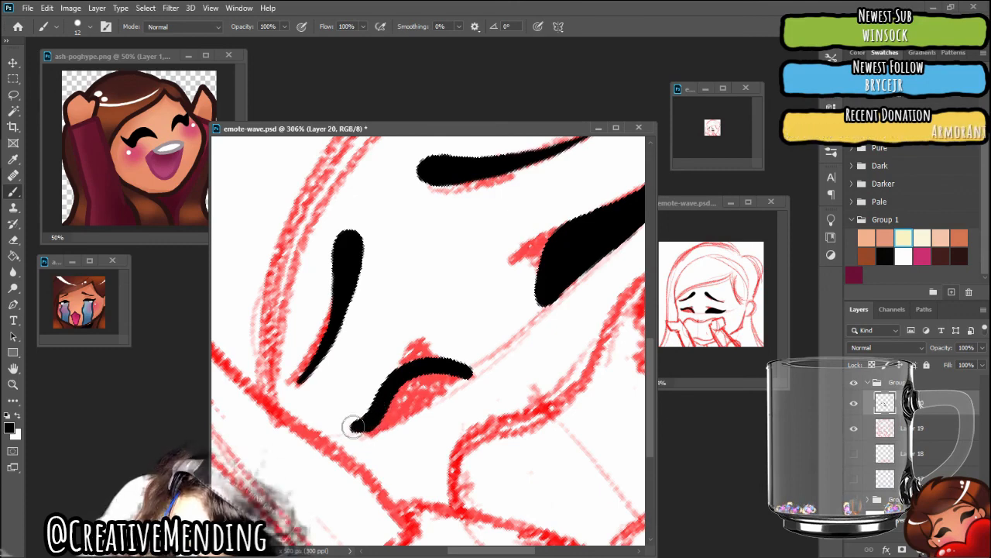
pyautogui.moveTo(347, 427); pyautogui.dragTo(380, 423)
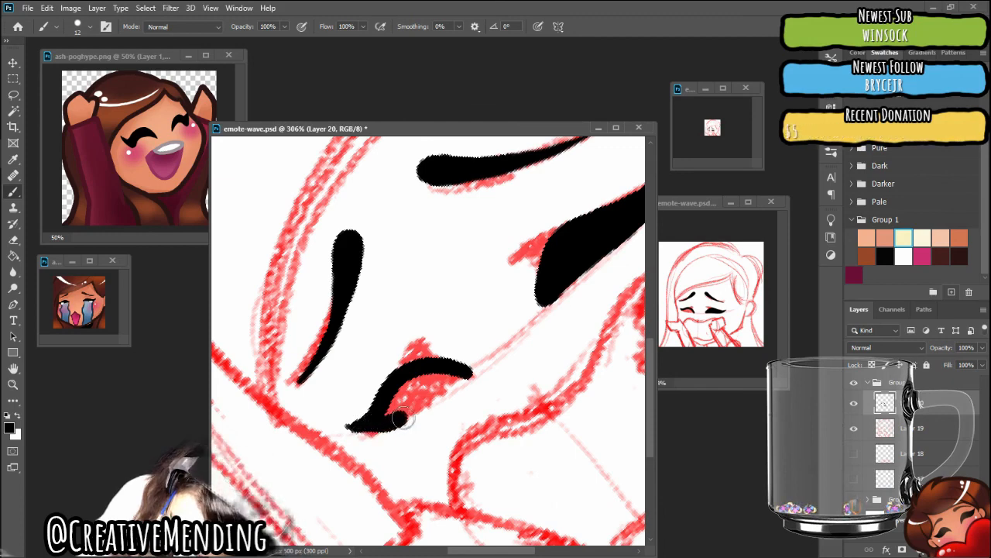
pyautogui.moveTo(433, 395)
pyautogui.mouseDown()
pyautogui.moveTo(461, 377)
pyautogui.moveTo(437, 377)
pyautogui.moveTo(386, 414)
pyautogui.moveTo(438, 371)
pyautogui.mouseUp()
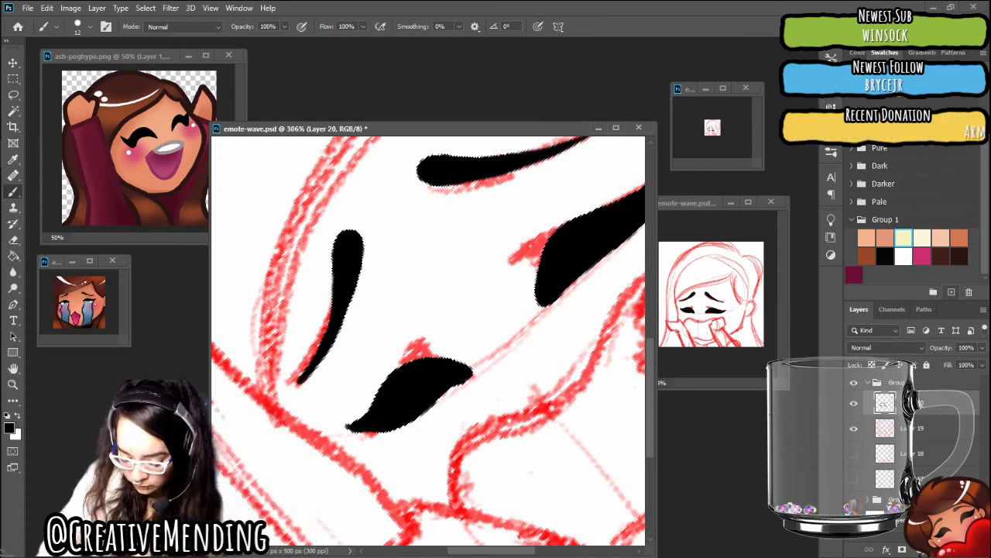
# Smooth the left eye's inner lower corner, and check both inked eyes with the red sketch on Layer 19 briefly hidden
pyautogui.press('r')
pyautogui.scroll(-6, 423, 333)
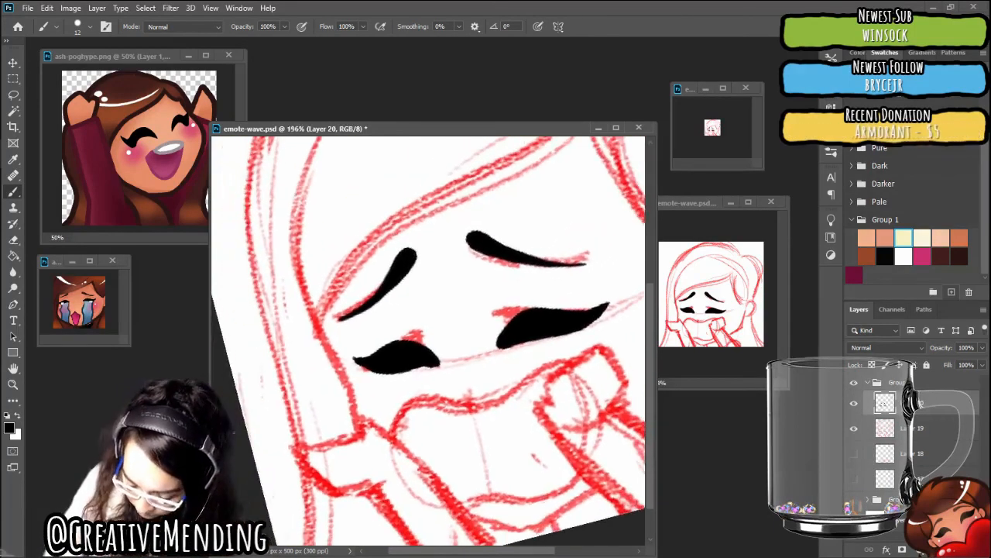
pyautogui.scroll(2, 424, 333)
pyautogui.scroll(1, 424, 333)
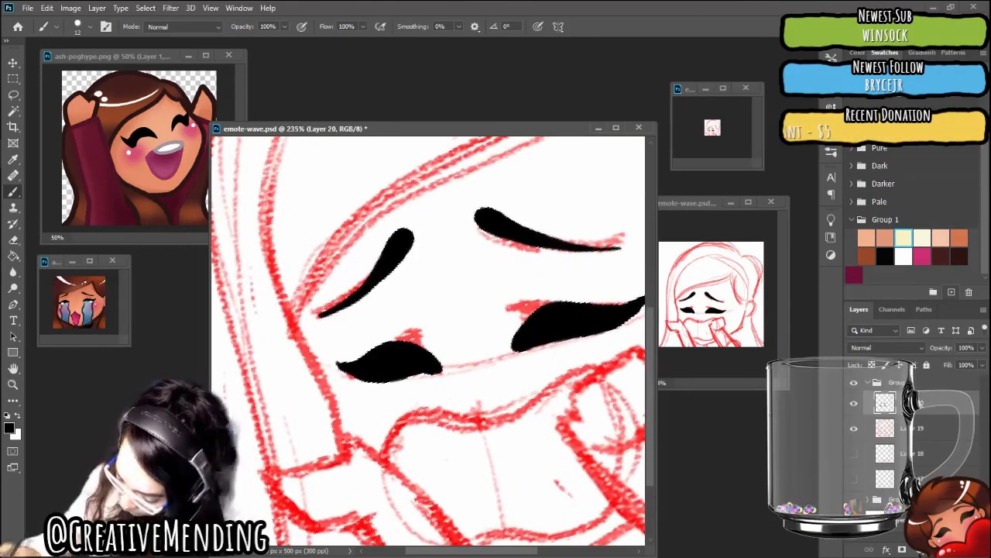
pyautogui.click(854, 429)
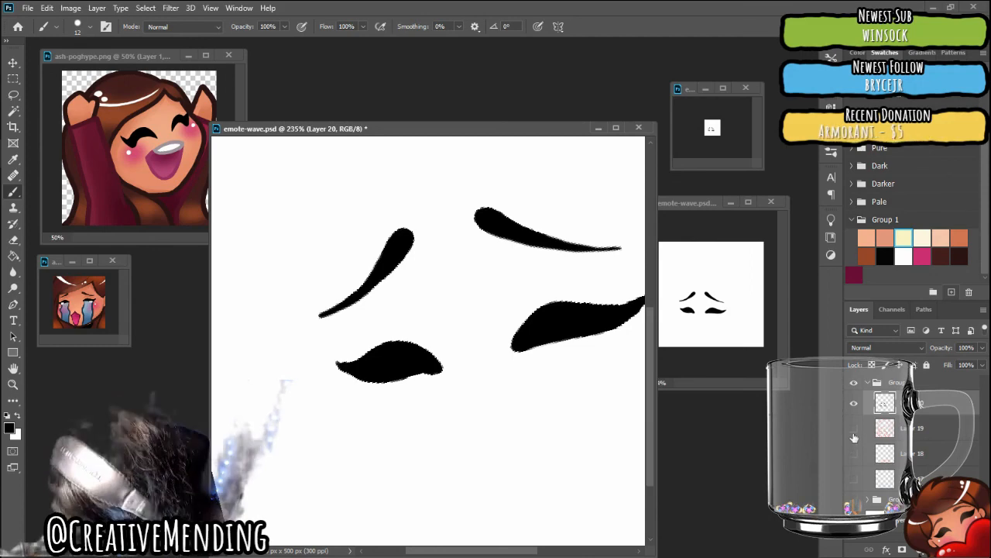
pyautogui.click(854, 429)
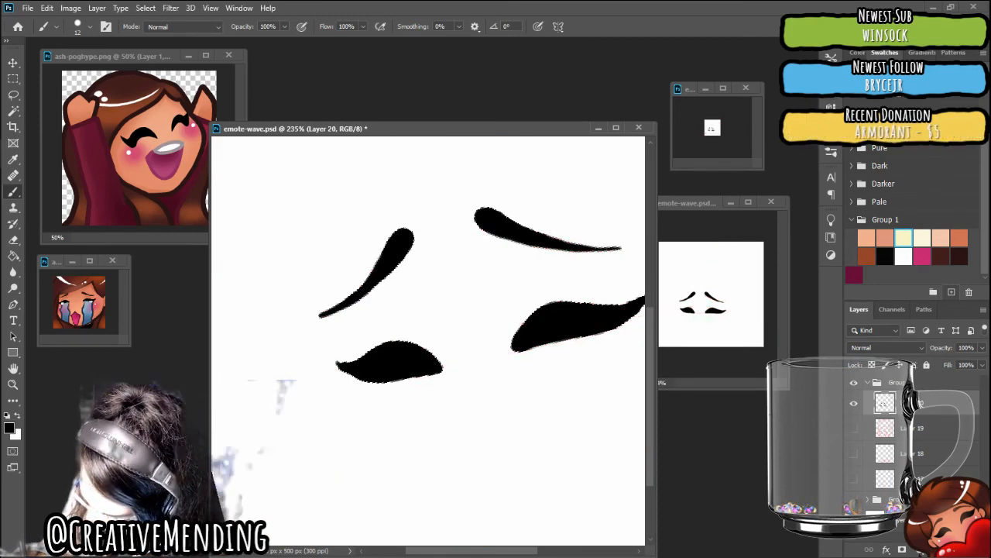
pyautogui.click(854, 427)
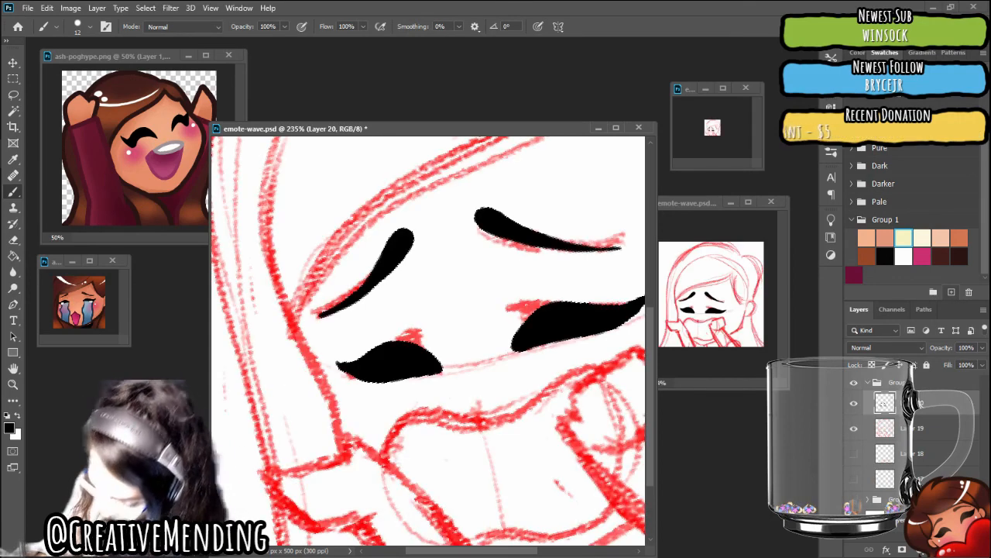
# View the whole emote and save emote-wave.psd
pyautogui.scroll(-5, 427, 340)
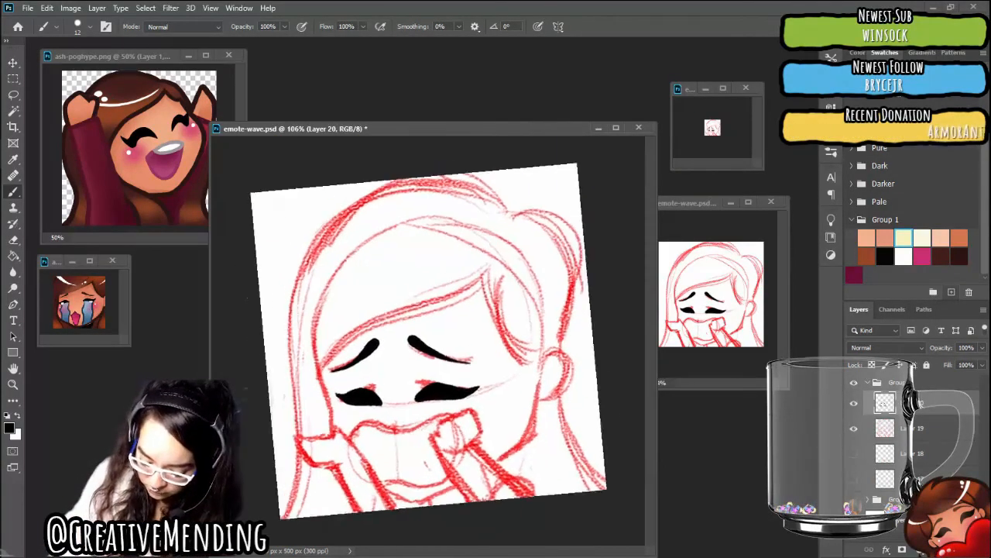
pyautogui.scroll(1, 428, 341)
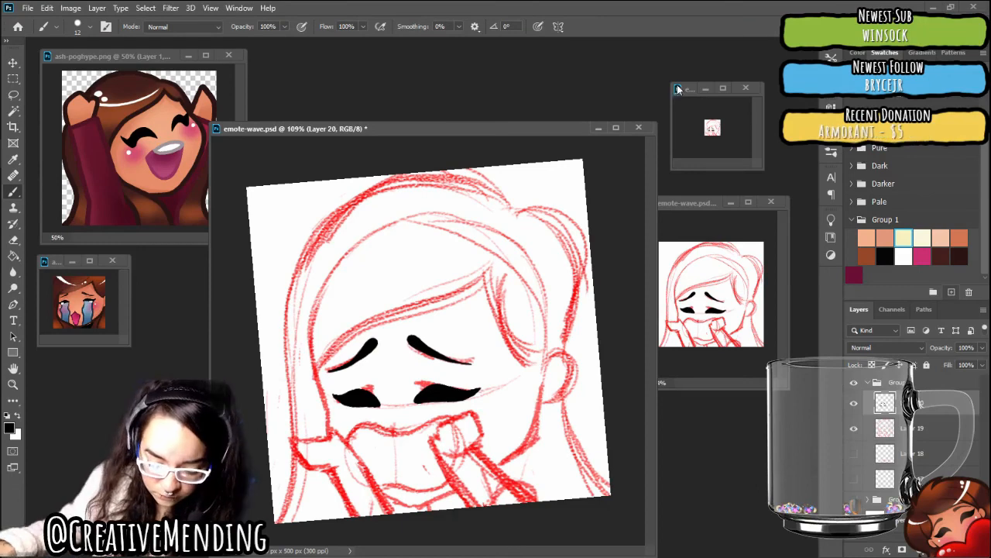
pyautogui.click(31, 8)
pyautogui.click(38, 145)
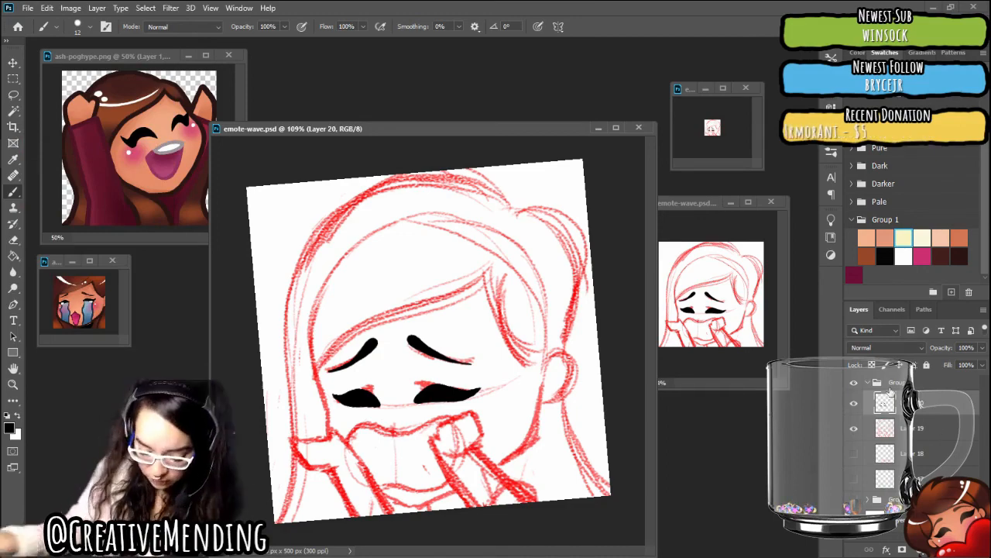
# Ink the wavy upper mouth outline in black on Layer 20, from the right fist down to the left corner of the mouth
pyautogui.scroll(4, 434, 365)
pyautogui.moveTo(434, 365); pyautogui.dragTo(369, 281)
pyautogui.scroll(2, 429, 333)
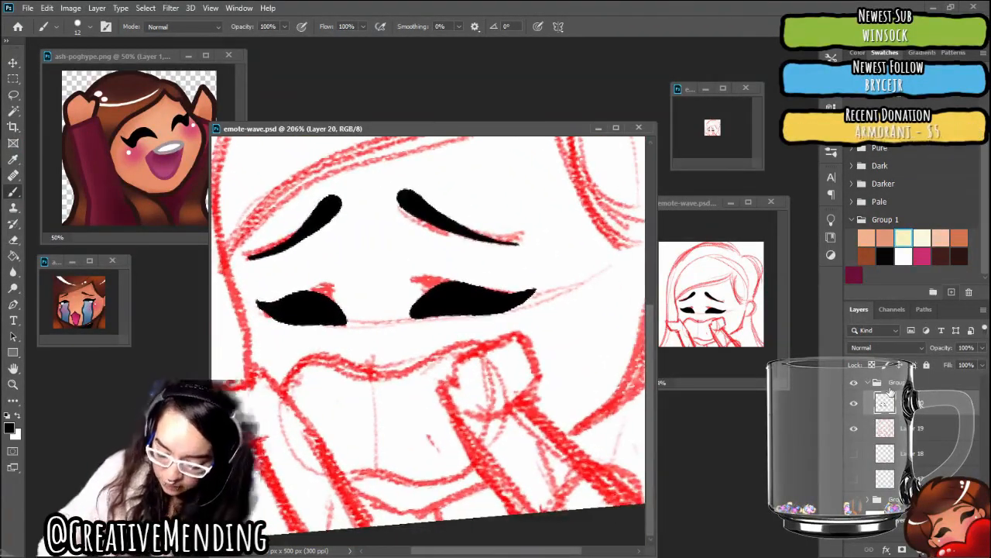
pyautogui.scroll(2, 429, 338)
pyautogui.scroll(-1, 428, 339)
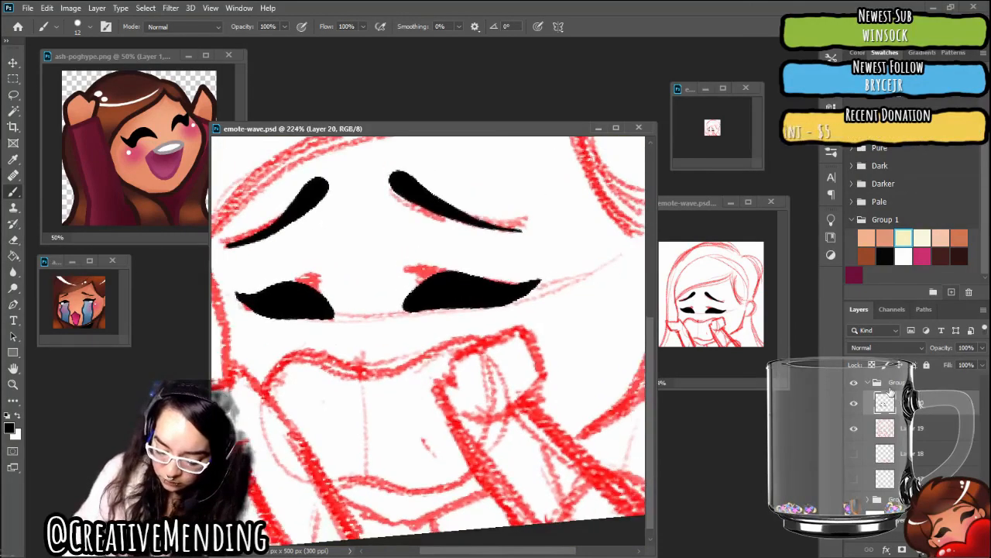
pyautogui.moveTo(536, 310)
pyautogui.mouseDown()
pyautogui.moveTo(505, 262)
pyautogui.moveTo(436, 329)
pyautogui.moveTo(403, 407)
pyautogui.mouseUp()
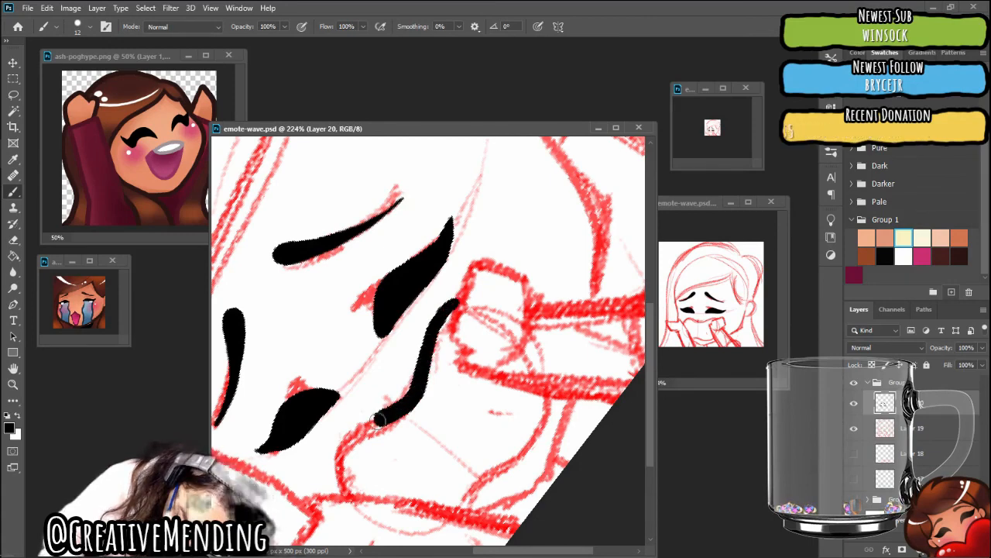
pyautogui.moveTo(350, 436); pyautogui.dragTo(342, 498)
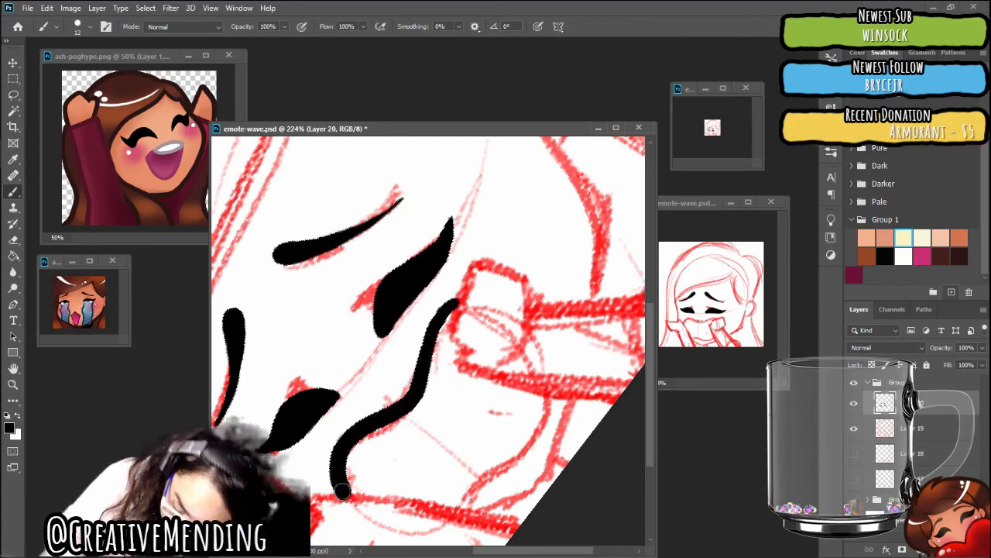
# Ink the lower edge of the fringe in black on Layer 20, curving from the hair parting down to the left temple
pyautogui.press('r')
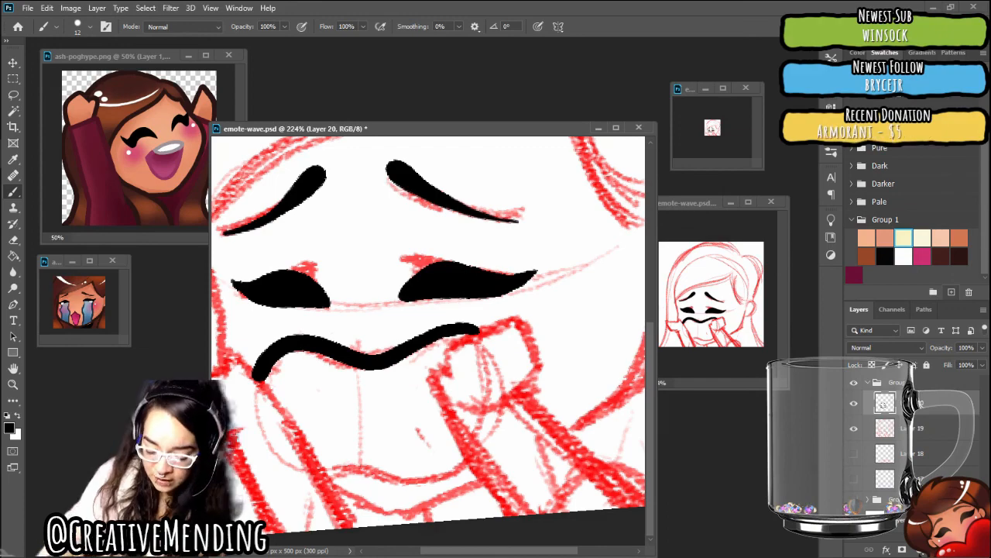
pyautogui.press('r')
pyautogui.press('Escape')
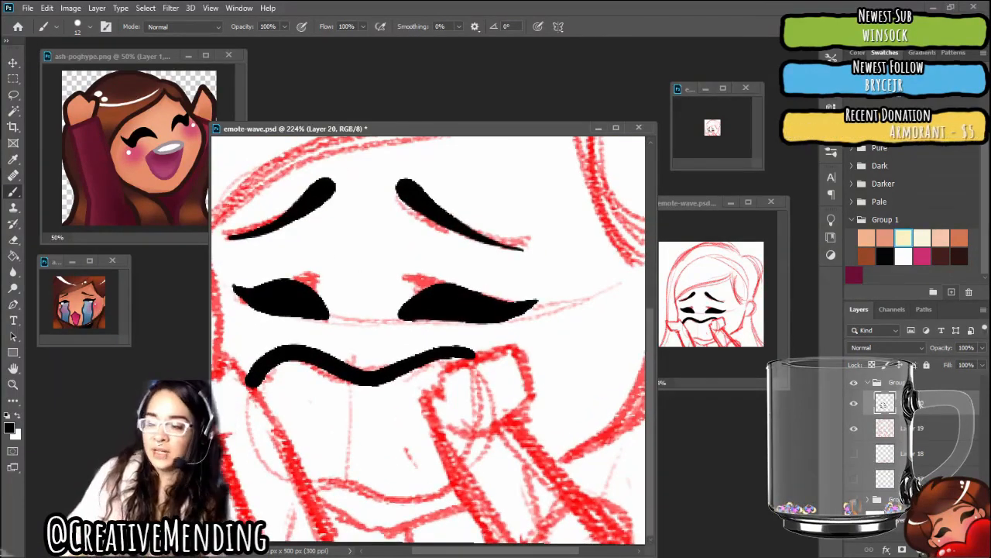
pyautogui.scroll(-2, 418, 534)
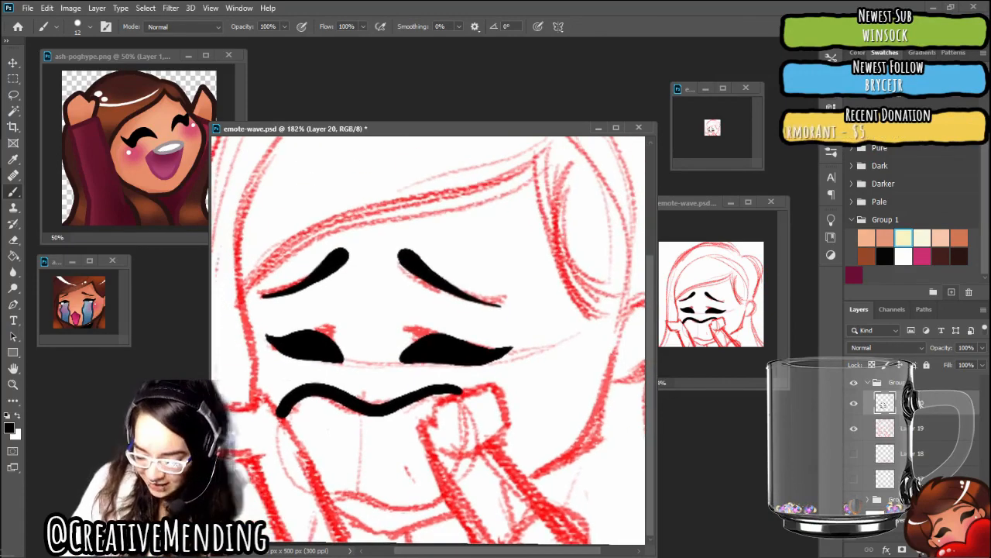
pyautogui.scroll(-2, 426, 534)
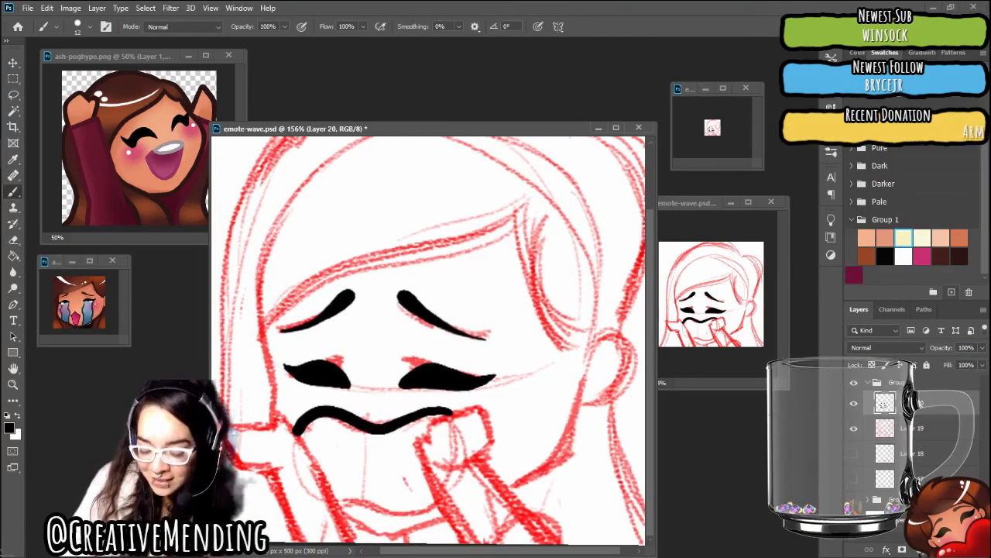
pyautogui.scroll(-1, 426, 534)
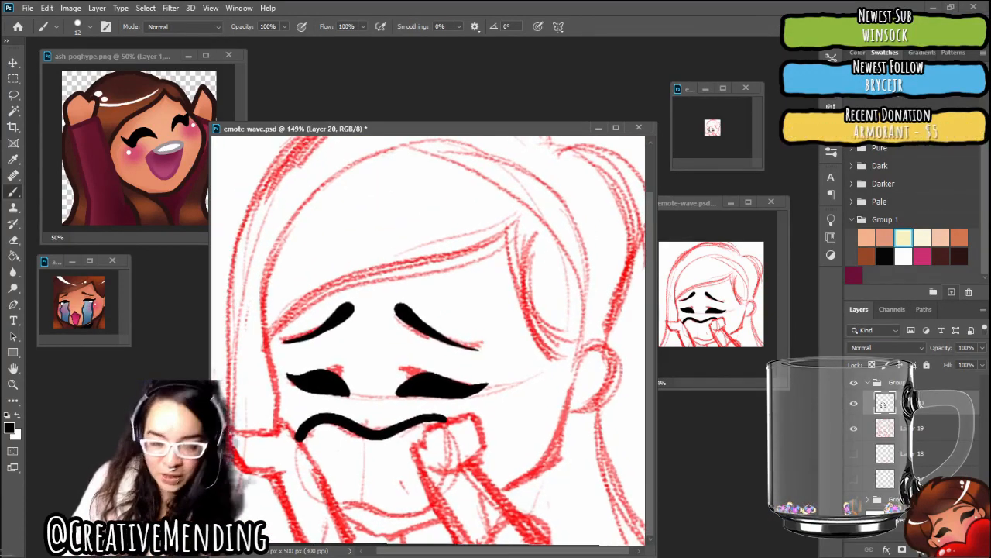
pyautogui.scroll(2, 426, 535)
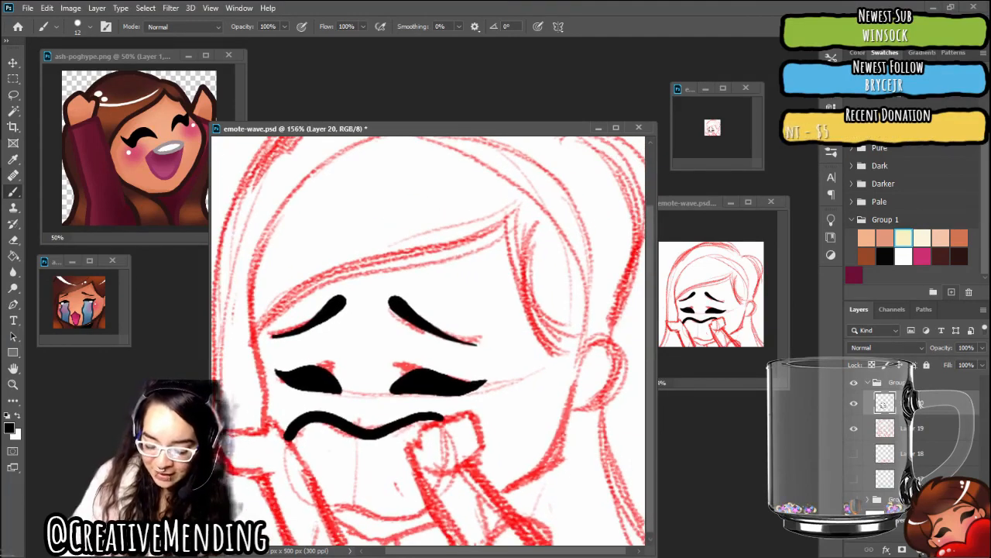
pyautogui.scroll(-1, 428, 341)
pyautogui.scroll(3, 429, 341)
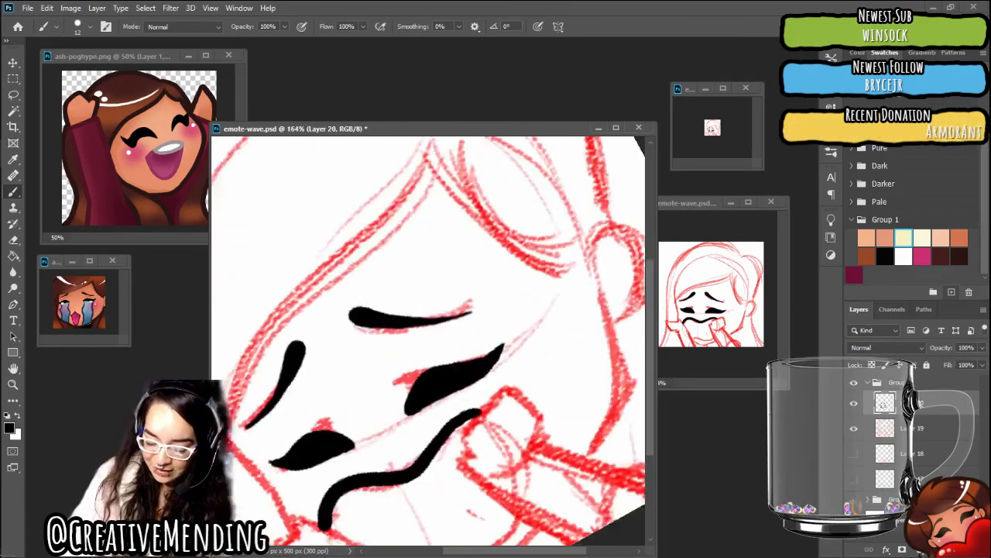
pyautogui.scroll(-2, 428, 341)
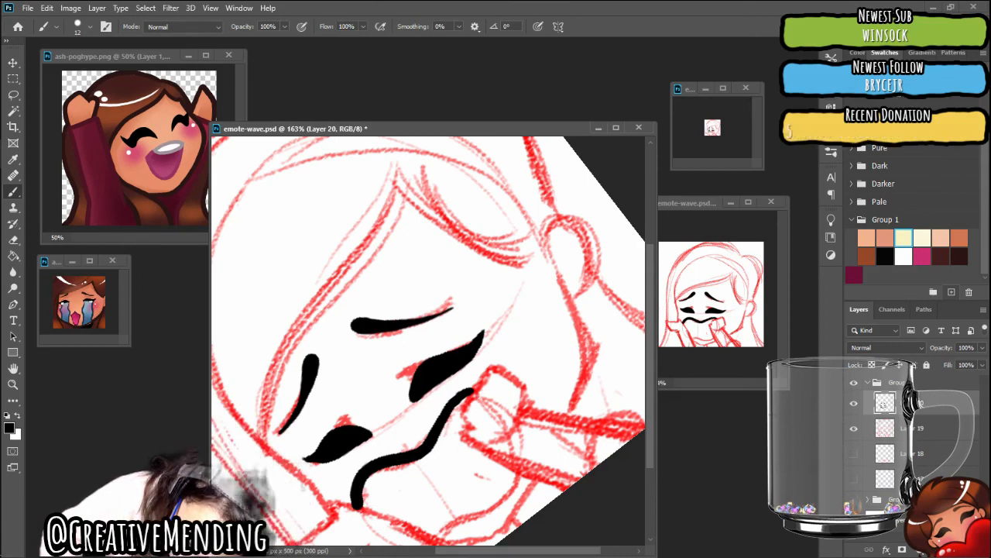
pyautogui.moveTo(405, 191)
pyautogui.mouseDown()
pyautogui.moveTo(361, 274)
pyautogui.moveTo(293, 340)
pyautogui.moveTo(264, 409)
pyautogui.mouseUp()
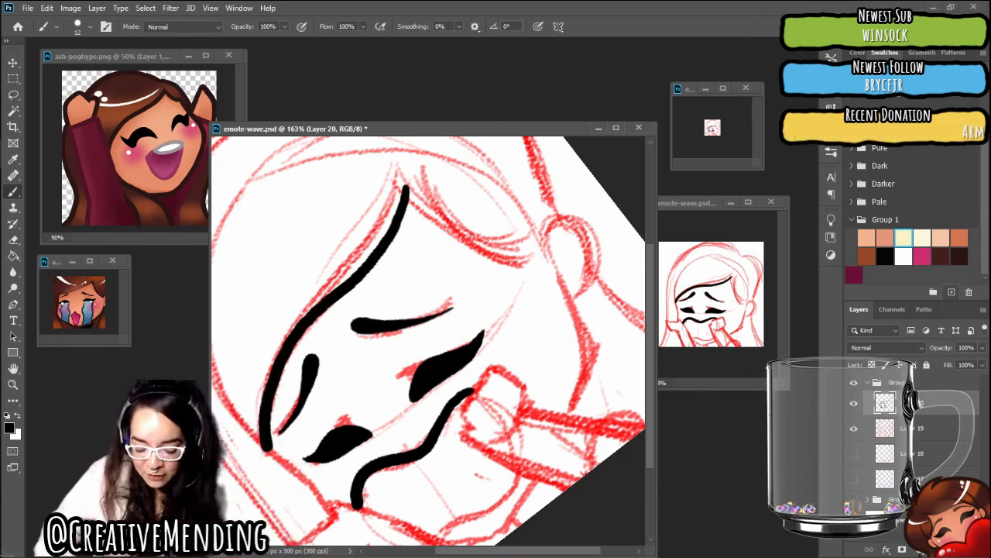
# Extend the fringe line past the left temple into a tapered strand tip beside the face
pyautogui.moveTo(405, 188); pyautogui.dragTo(462, 188)
pyautogui.scroll(-2, 429, 309)
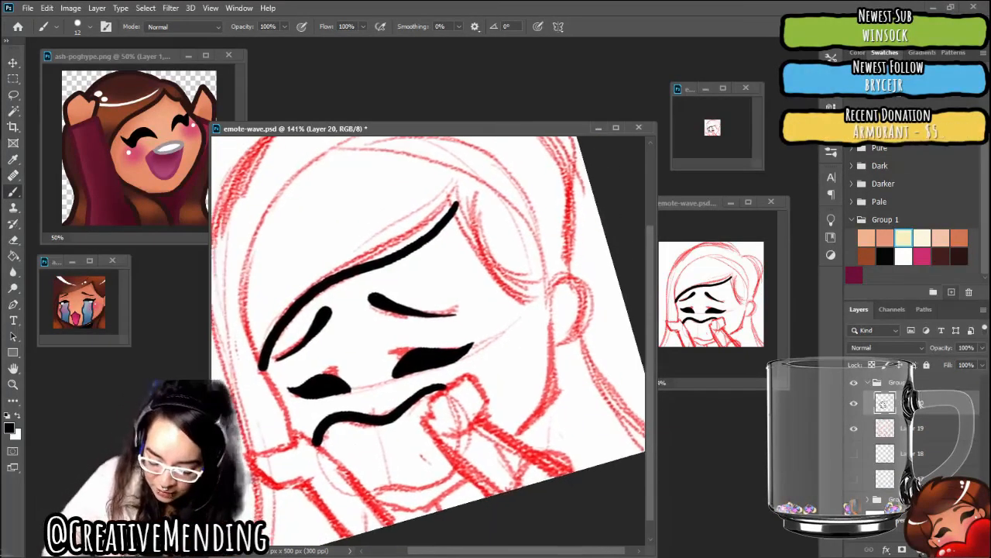
pyautogui.scroll(1, 473, 329)
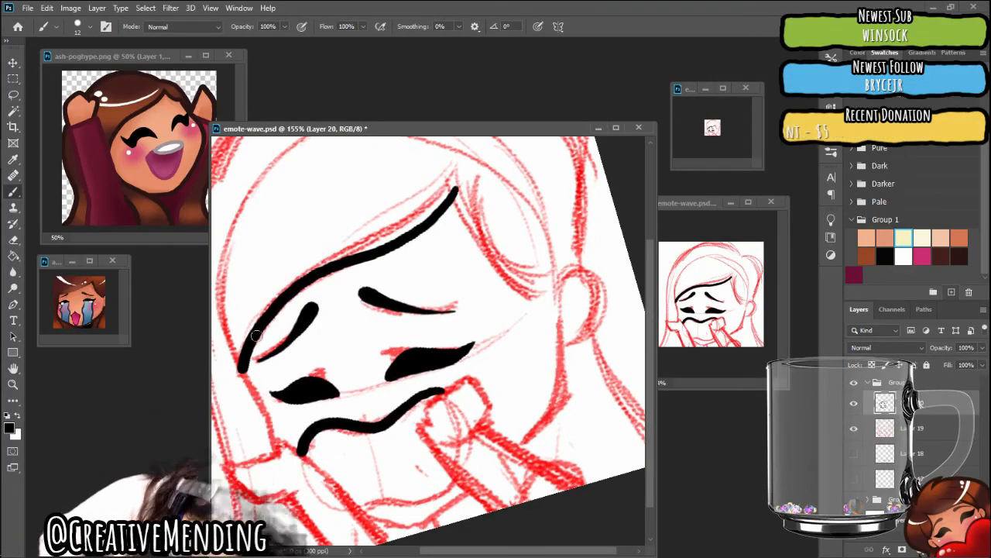
pyautogui.moveTo(242, 365); pyautogui.dragTo(243, 438)
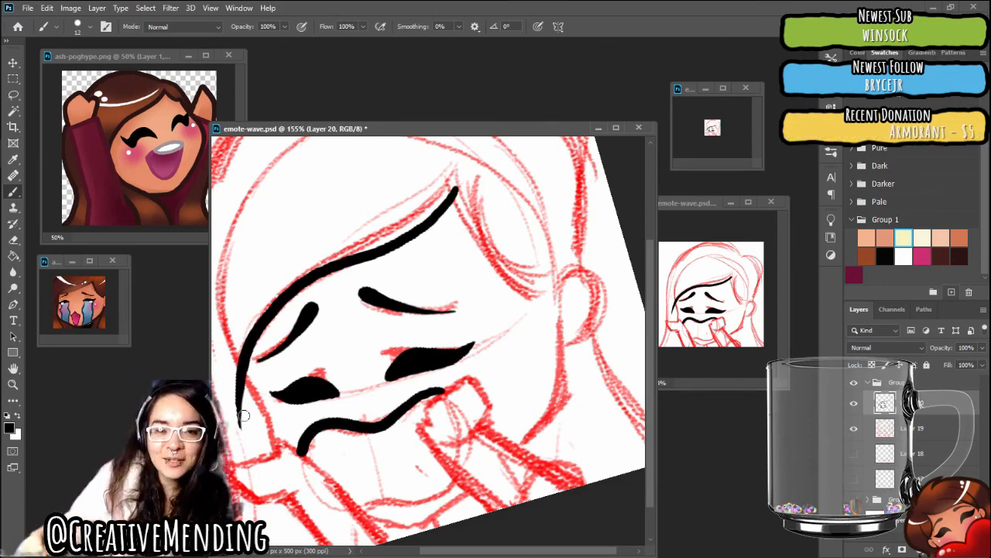
# Ink the right-hand hairline in black, curving from the sharp tip of the parting down to the top of the ear
pyautogui.press('r')
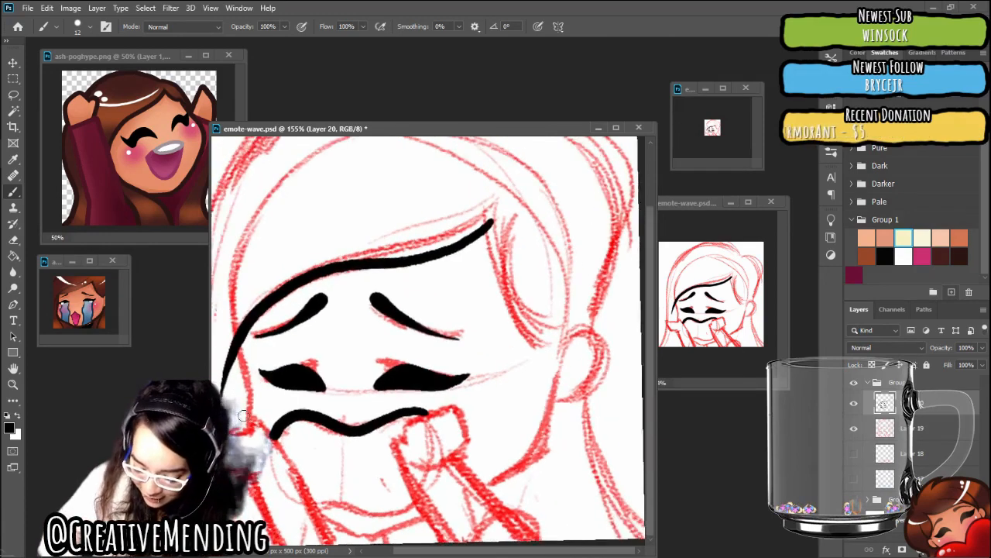
pyautogui.hscroll(3, 244, 415)
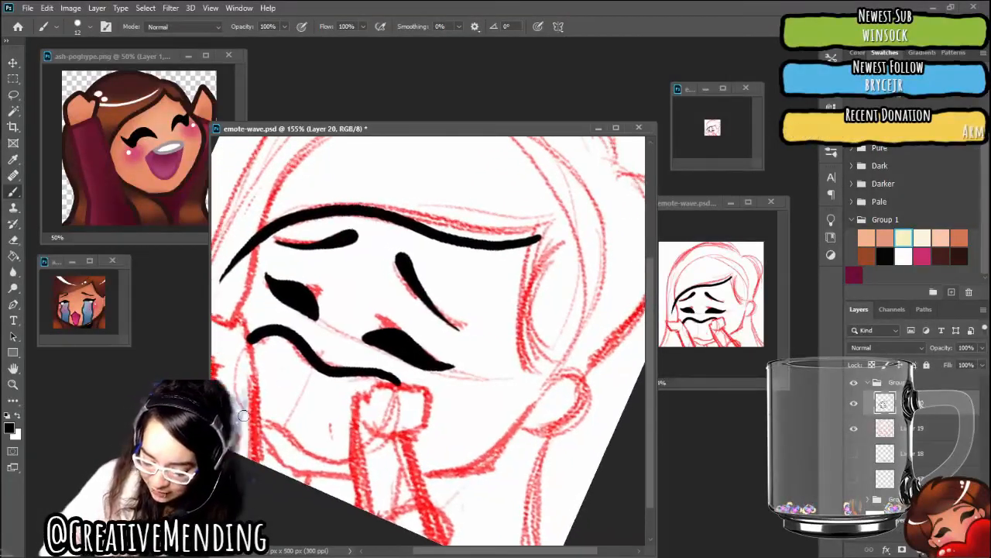
pyautogui.scroll(1, 244, 415)
pyautogui.scroll(3, 244, 415)
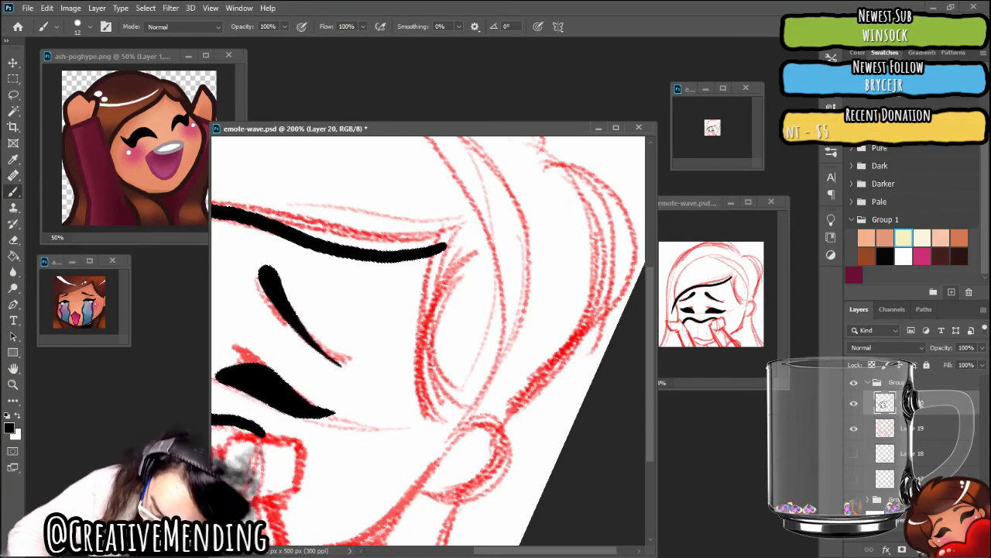
pyautogui.moveTo(441, 248)
pyautogui.mouseDown()
pyautogui.moveTo(423, 304)
pyautogui.moveTo(419, 381)
pyautogui.moveTo(453, 429)
pyautogui.mouseUp()
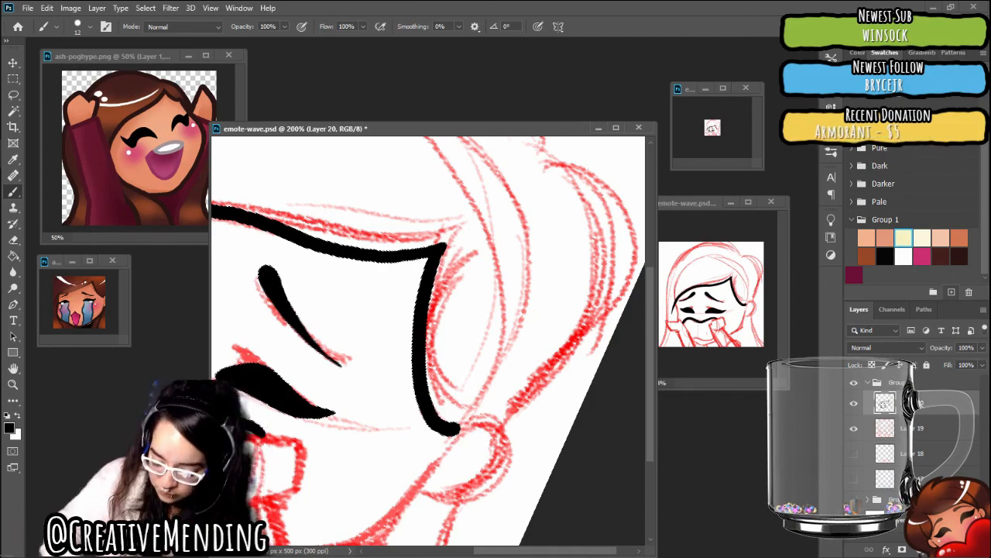
pyautogui.scroll(-4, 527, 325)
pyautogui.scroll(3, 558, 329)
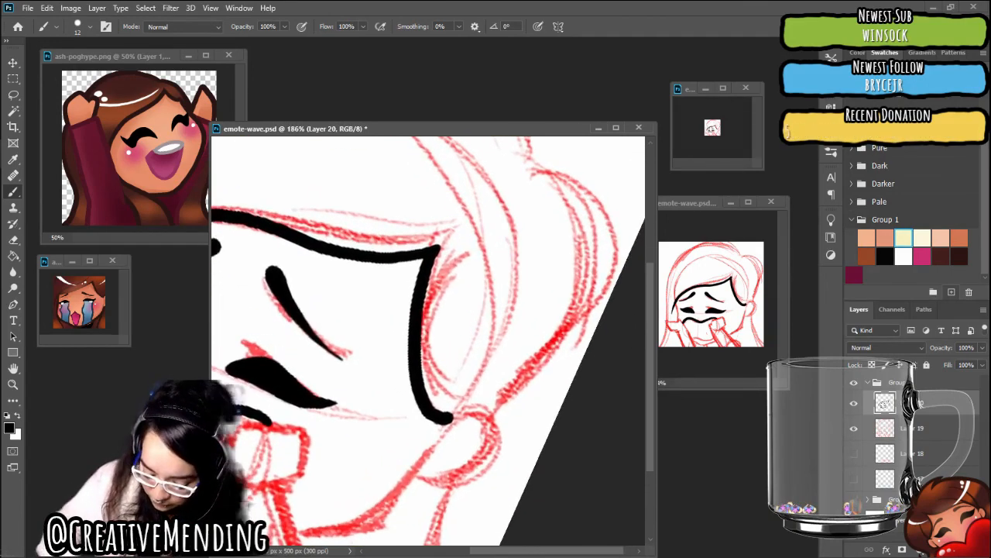
pyautogui.moveTo(438, 248)
pyautogui.mouseDown()
pyautogui.moveTo(467, 251)
pyautogui.moveTo(485, 270)
pyautogui.moveTo(511, 317)
pyautogui.moveTo(518, 359)
pyautogui.mouseUp()
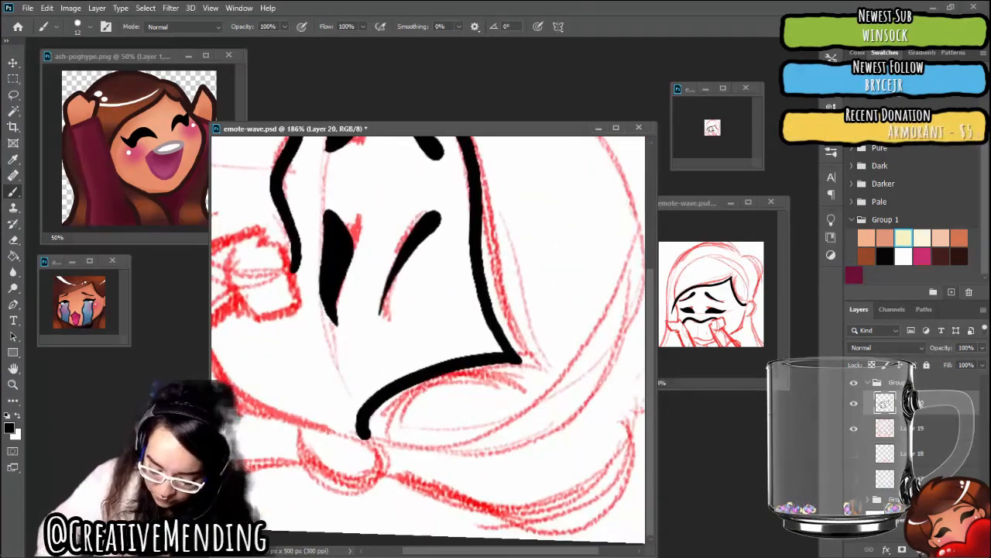
pyautogui.scroll(3, 441, 351)
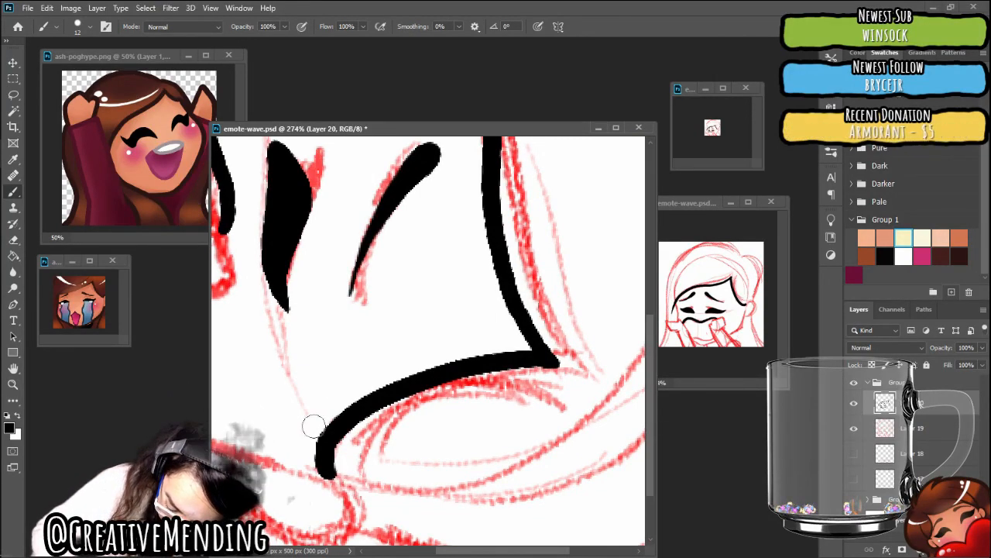
pyautogui.scroll(-5, 309, 480)
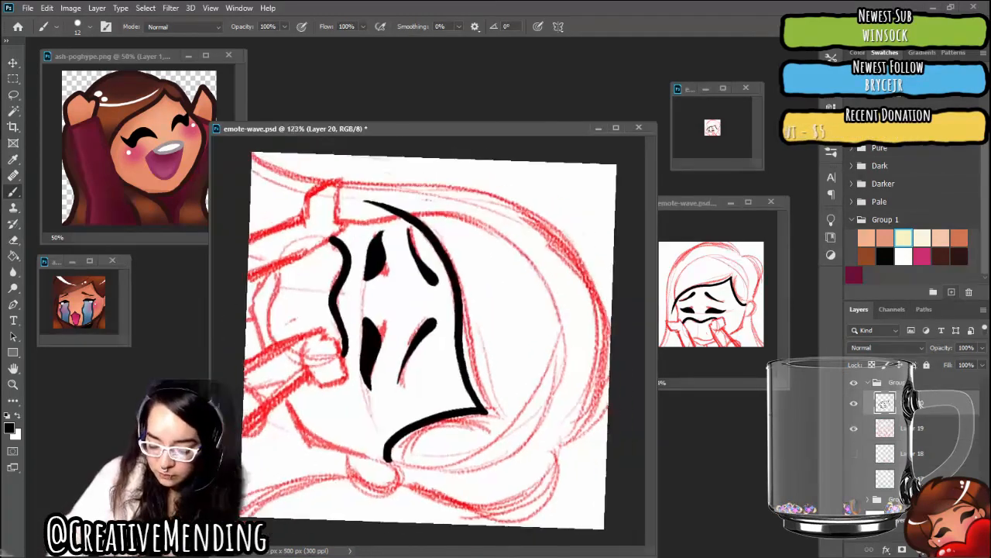
# Ink the wavy lower mouth outline in black between the two raised arms, following the red sketch
pyautogui.scroll(2, 431, 341)
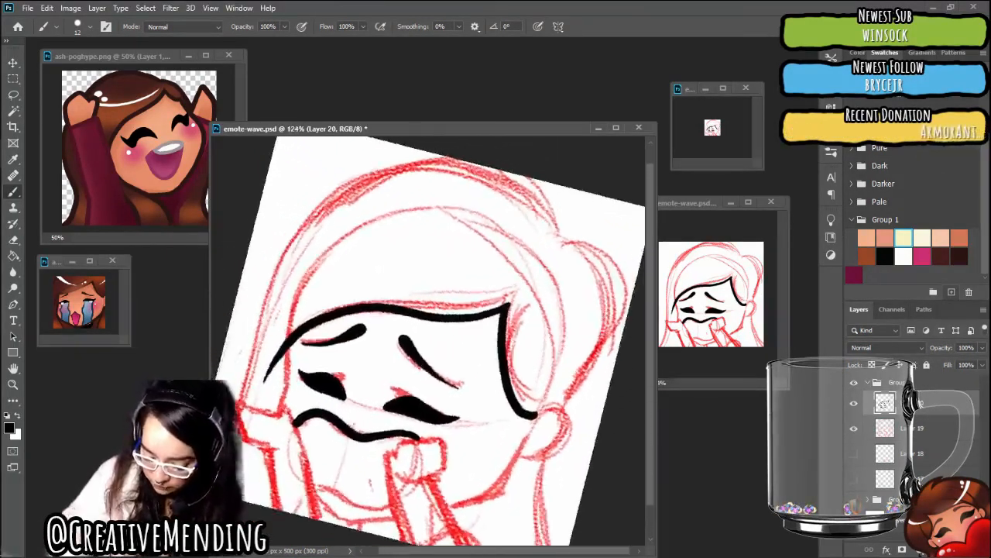
pyautogui.scroll(1, 431, 341)
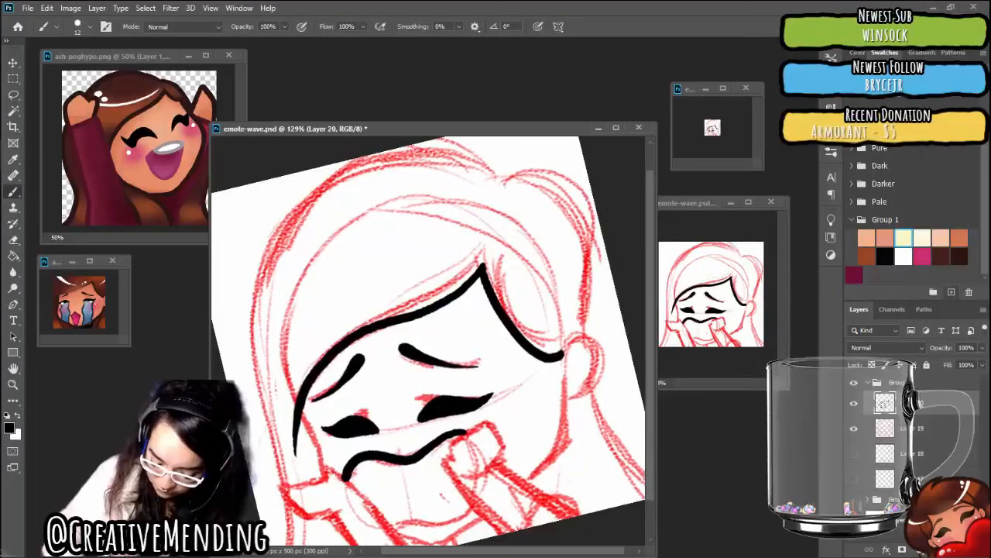
pyautogui.scroll(-1, 431, 341)
pyautogui.moveTo(431, 340); pyautogui.dragTo(439, 245)
pyautogui.scroll(4, 441, 347)
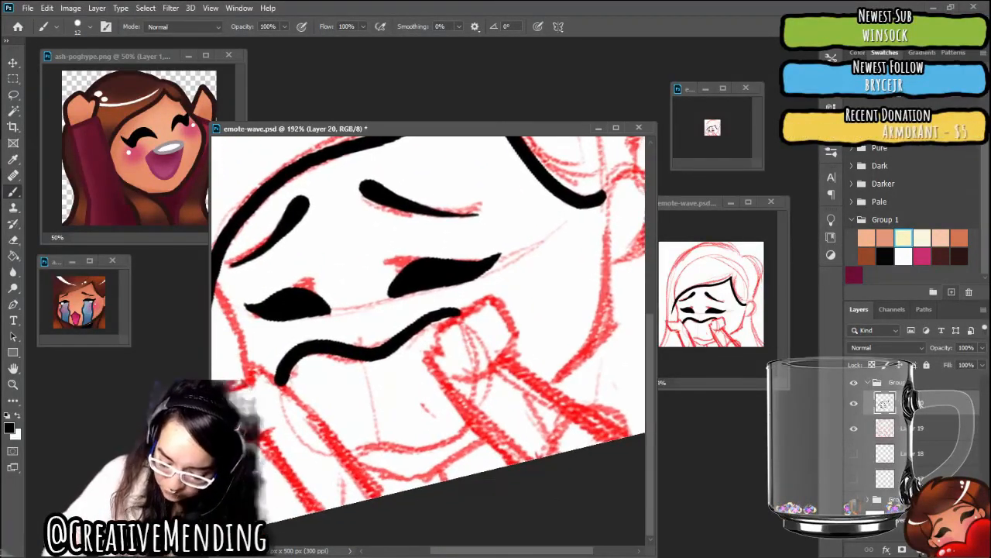
pyautogui.moveTo(535, 387); pyautogui.dragTo(314, 337)
pyautogui.moveTo(431, 341); pyautogui.dragTo(428, 412)
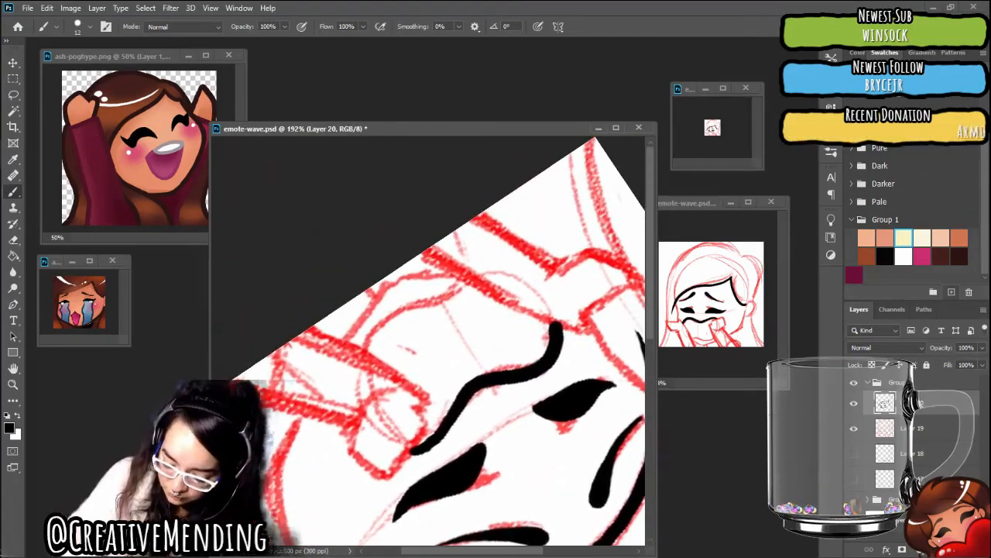
pyautogui.moveTo(455, 349); pyautogui.dragTo(481, 384)
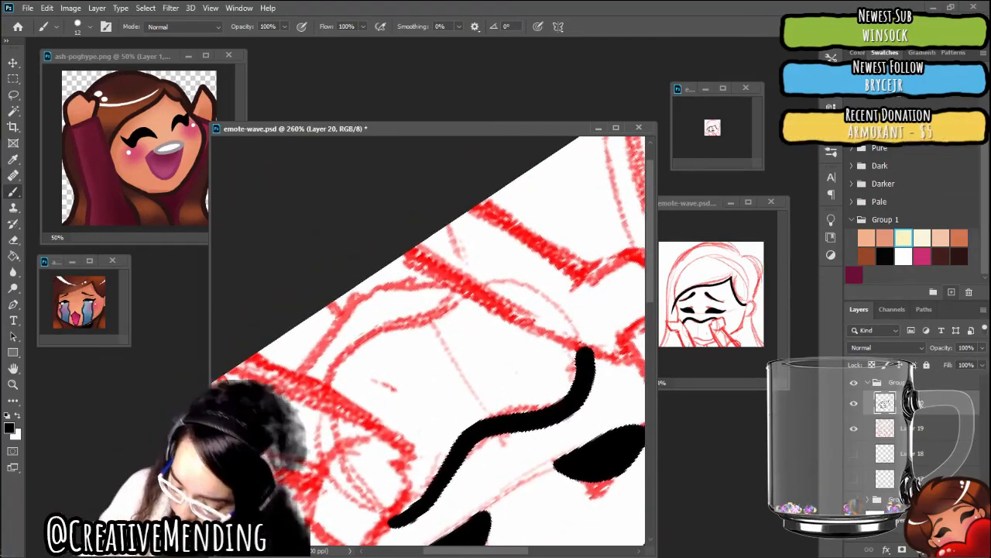
pyautogui.moveTo(468, 286); pyautogui.dragTo(452, 297)
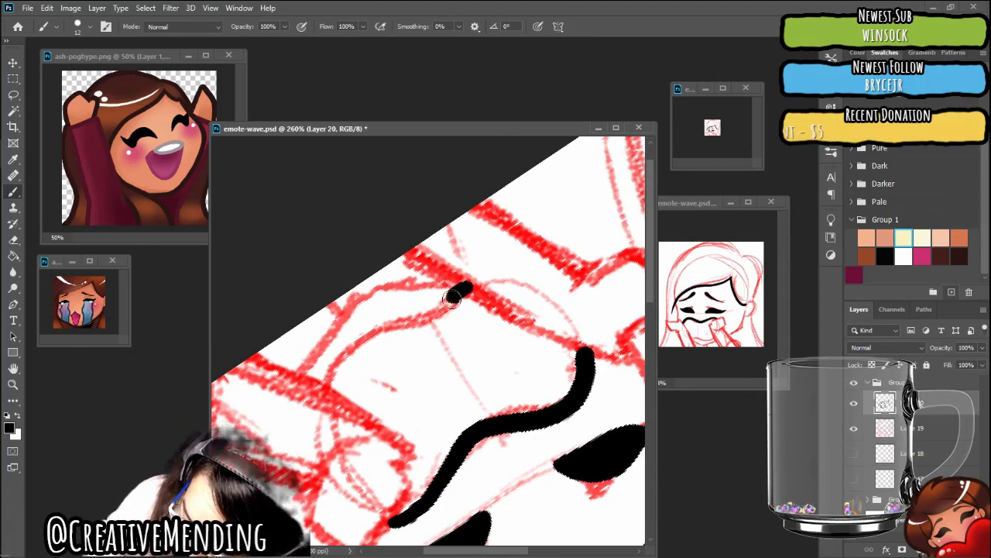
pyautogui.moveTo(411, 322)
pyautogui.mouseDown()
pyautogui.moveTo(361, 339)
pyautogui.moveTo(328, 381)
pyautogui.mouseUp()
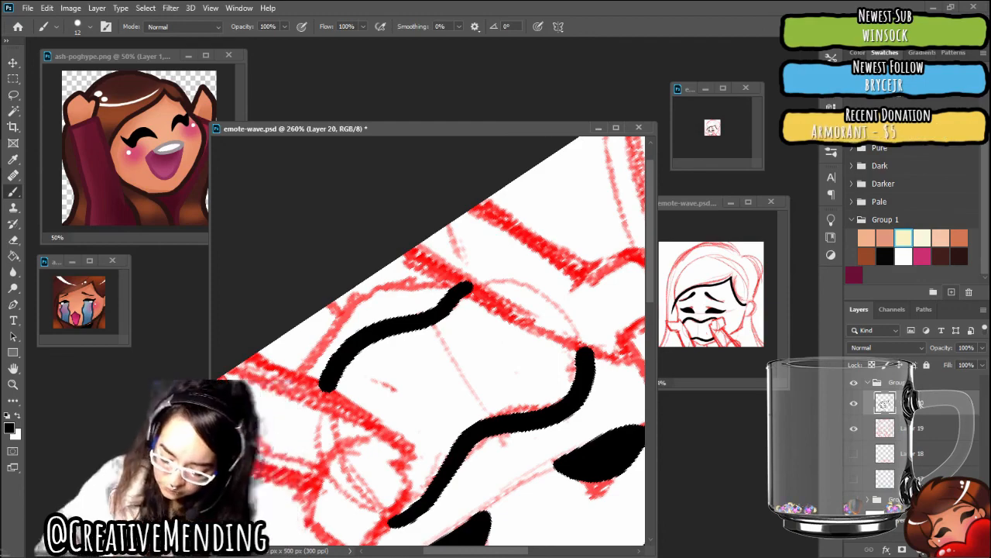
# Ink the rounded ear outline joined to the hairline, and the jawline from the right arm up into the ear
pyautogui.moveTo(418, 333); pyautogui.dragTo(346, 333)
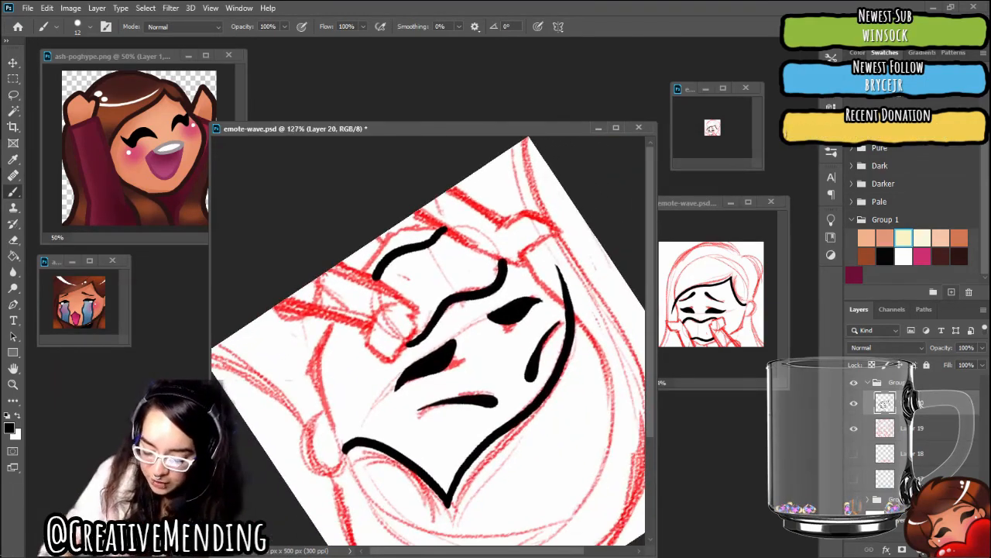
pyautogui.moveTo(433, 375); pyautogui.dragTo(496, 326)
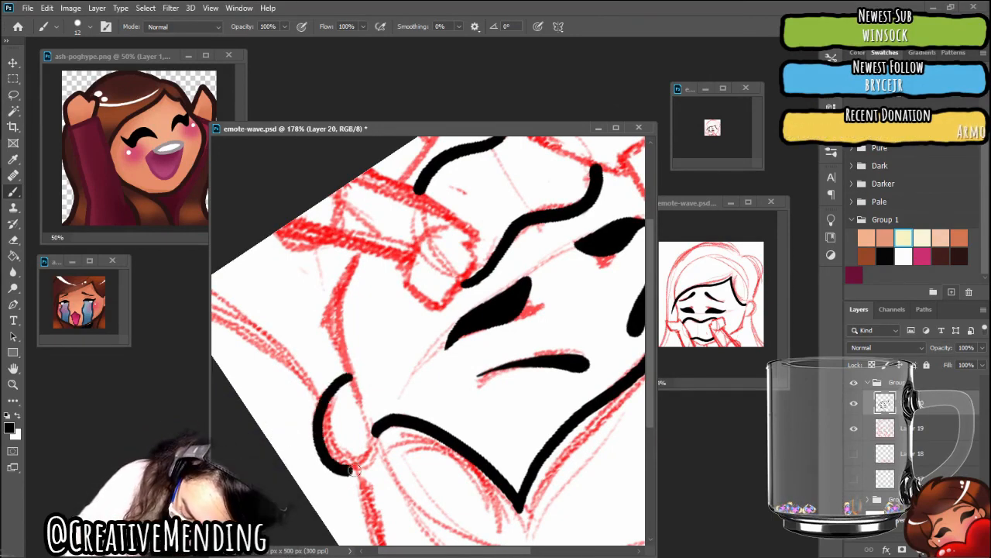
pyautogui.moveTo(350, 469); pyautogui.dragTo(378, 439)
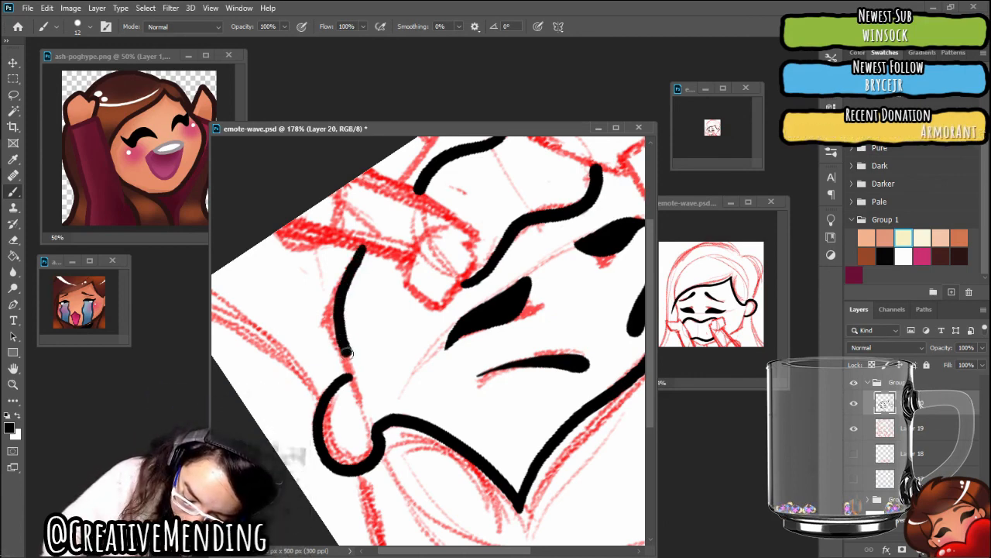
pyautogui.moveTo(346, 352); pyautogui.dragTo(362, 404)
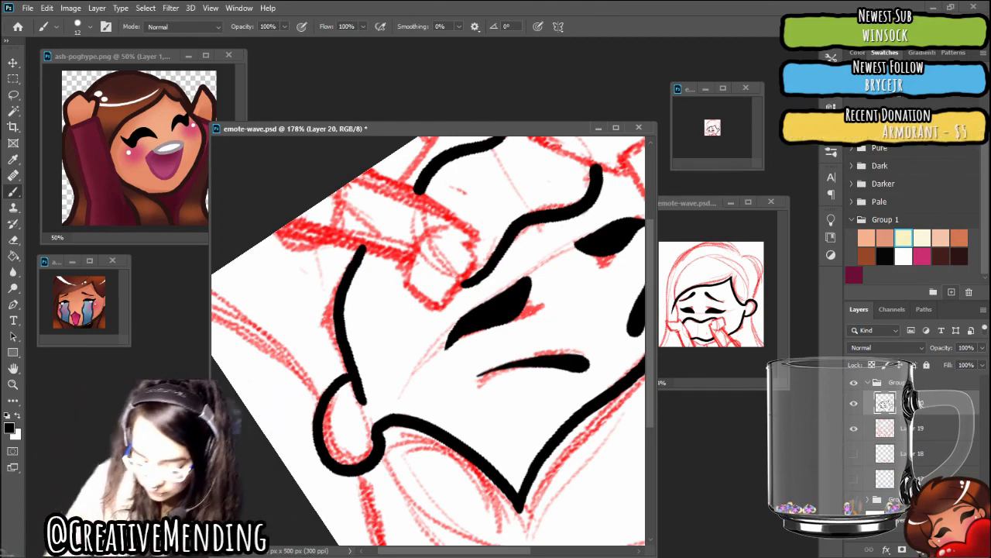
# Ink the left side of the face in black, from the fringe line at the temple down to the left fist
pyautogui.scroll(-6, 428, 341)
pyautogui.press('r')
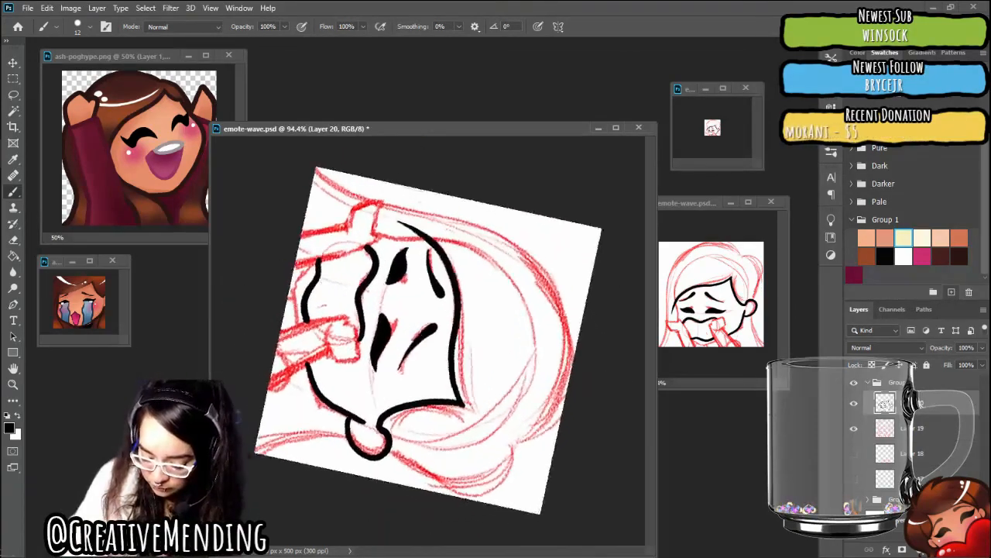
pyautogui.moveTo(368, 444)
pyautogui.mouseDown()
pyautogui.moveTo(449, 452)
pyautogui.moveTo(500, 431)
pyautogui.moveTo(541, 371)
pyautogui.mouseUp()
pyautogui.scroll(4, 449, 376)
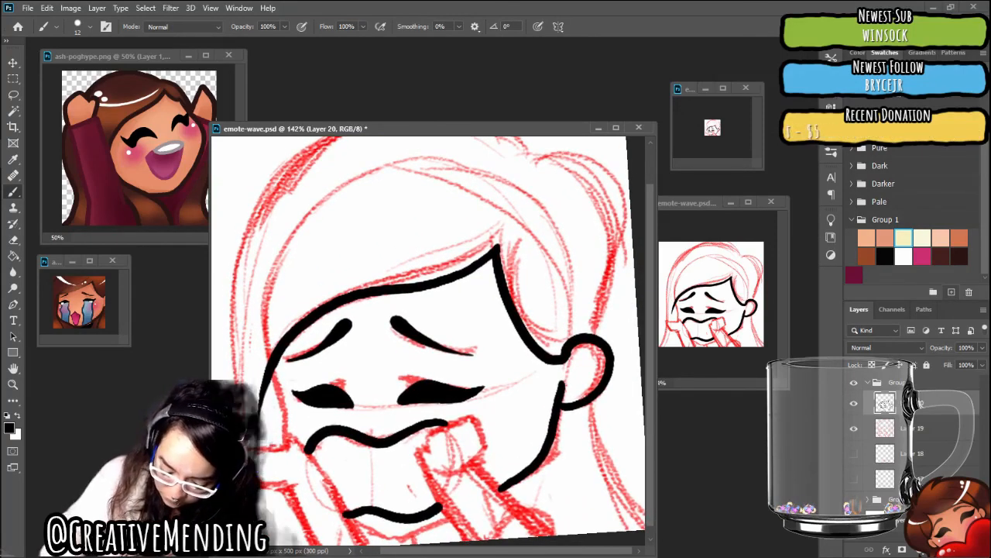
pyautogui.moveTo(271, 358); pyautogui.dragTo(284, 442)
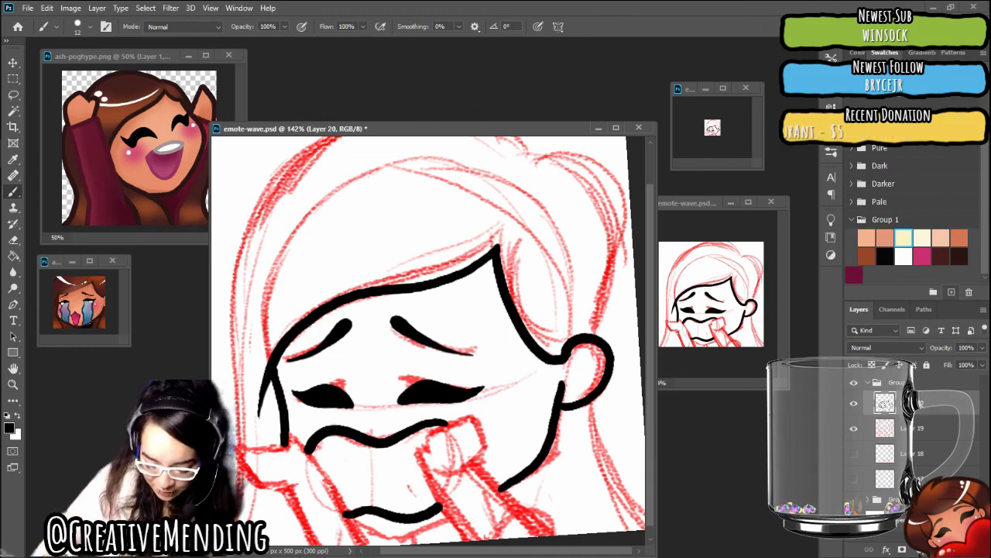
pyautogui.moveTo(434, 341); pyautogui.dragTo(440, 350)
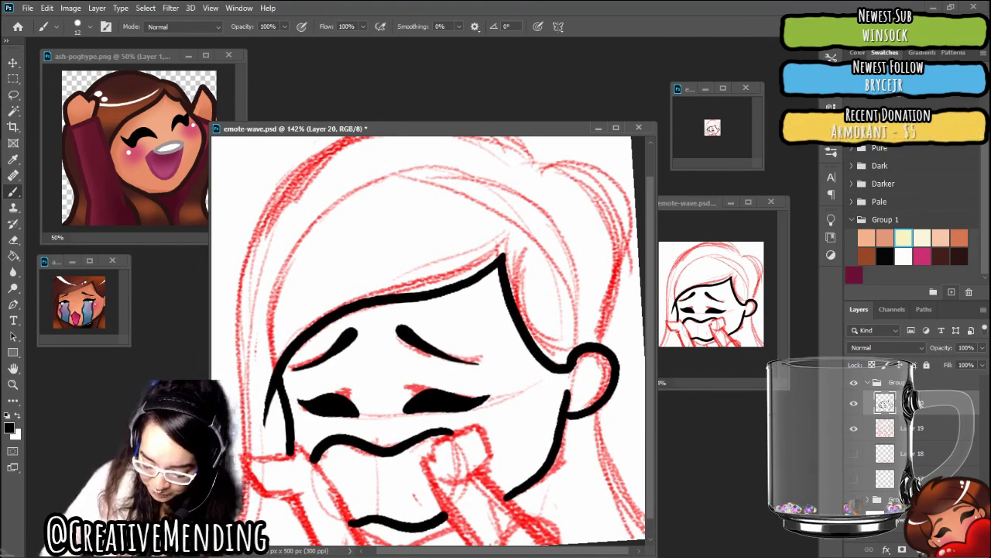
# Ink the chin line in black, curving below the lower mouth outline from its left corner to the right-hand arm
pyautogui.moveTo(542, 340); pyautogui.dragTo(504, 426)
pyautogui.moveTo(418, 349); pyautogui.dragTo(465, 393)
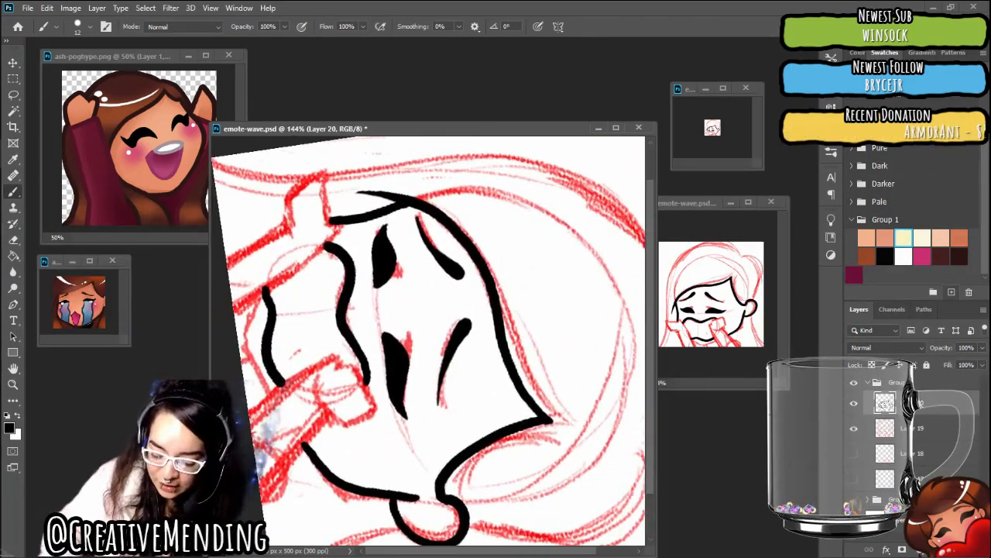
pyautogui.moveTo(434, 341); pyautogui.dragTo(432, 378)
pyautogui.scroll(2, 288, 387)
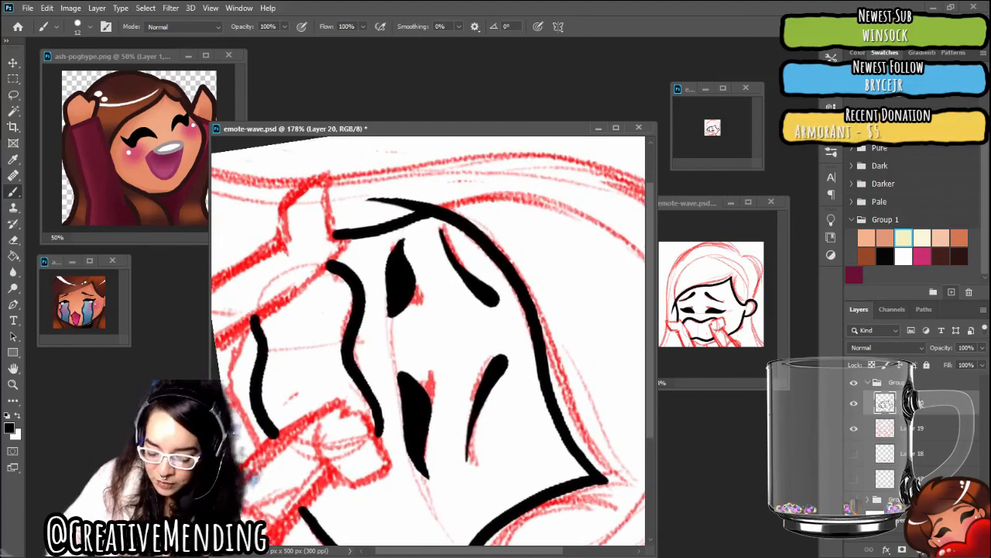
pyautogui.moveTo(432, 341); pyautogui.dragTo(432, 348)
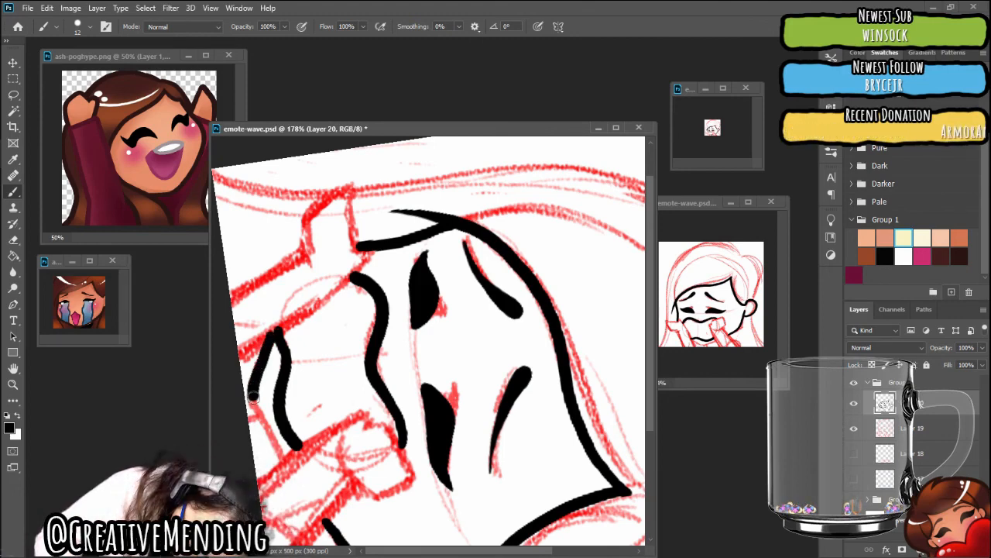
pyautogui.moveTo(260, 415); pyautogui.dragTo(275, 445)
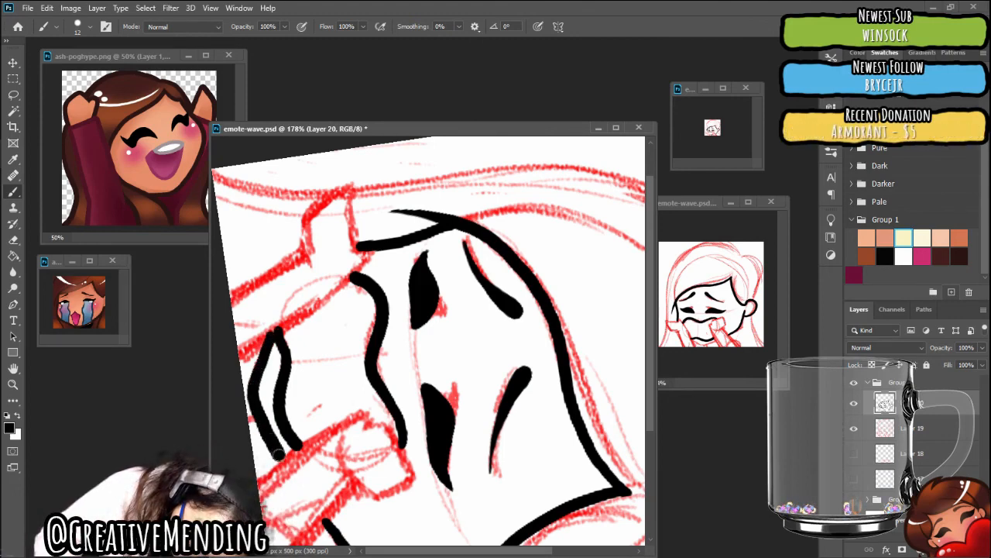
# Ink the line below the ear in black, curving from the ear's underside down to the lower-right corner of the canvas
pyautogui.scroll(-5, 278, 454)
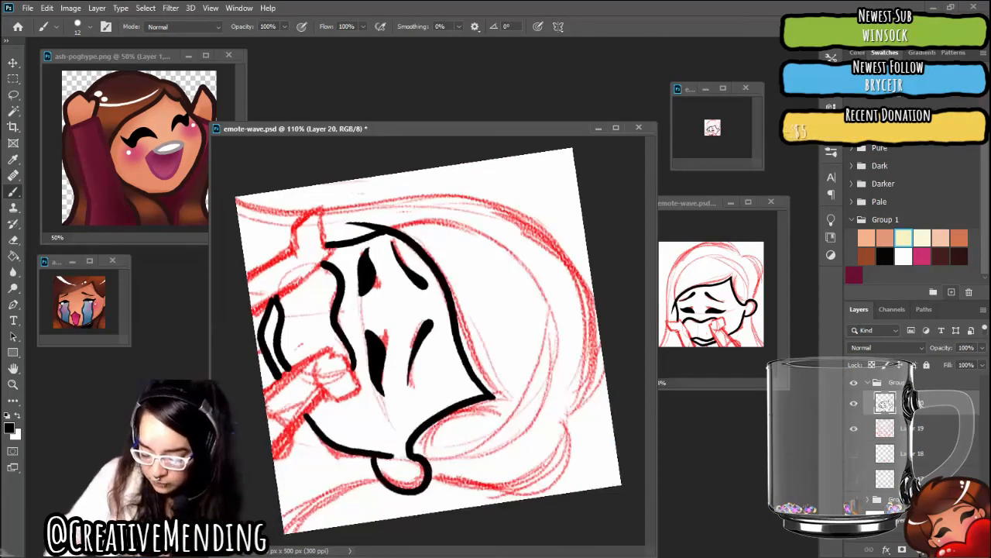
pyautogui.scroll(2, 432, 341)
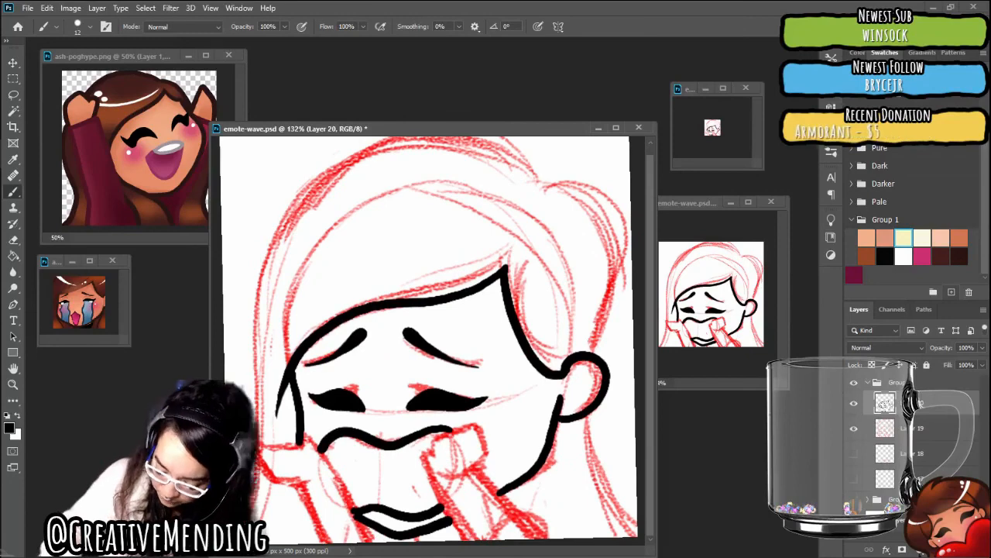
pyautogui.scroll(2, 453, 376)
pyautogui.scroll(2, 430, 341)
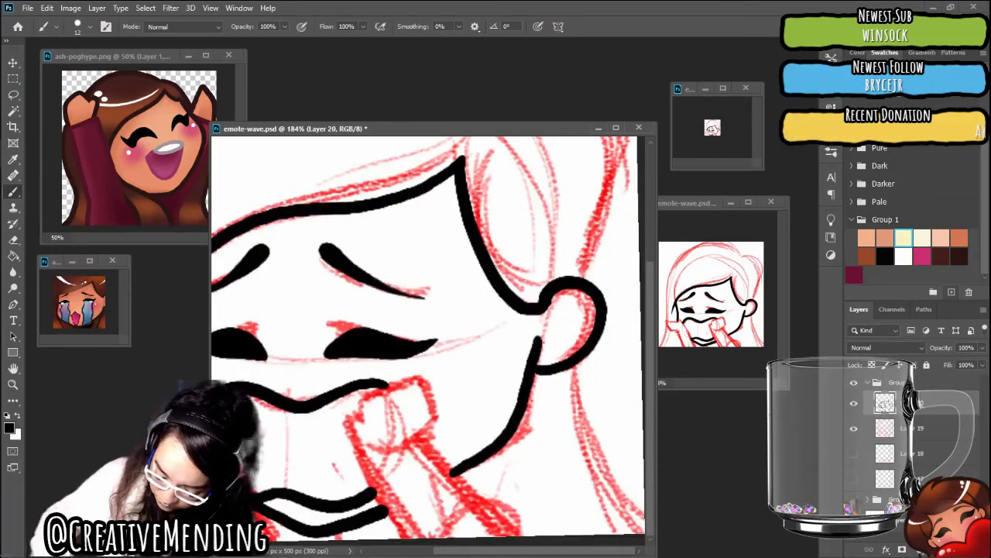
pyautogui.scroll(3, 426, 341)
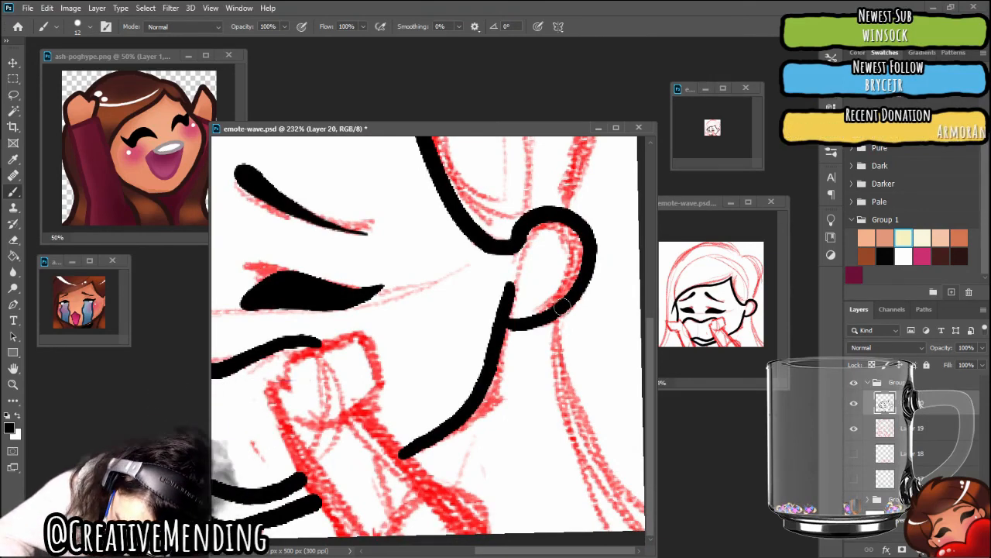
pyautogui.moveTo(562, 307)
pyautogui.mouseDown()
pyautogui.moveTo(568, 391)
pyautogui.moveTo(593, 462)
pyautogui.moveTo(626, 507)
pyautogui.mouseUp()
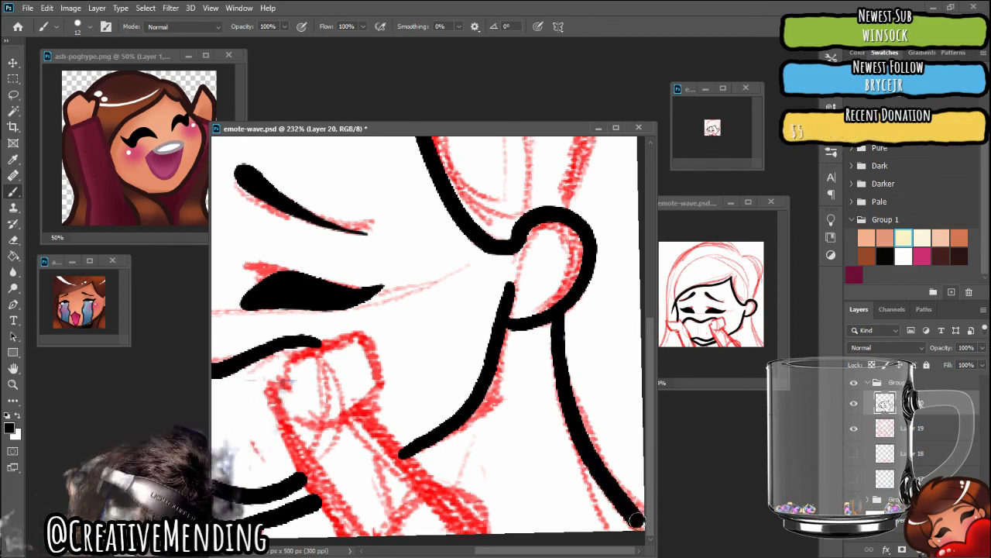
# Ink the outer outline of the right-hand hair volume in black, from the top of the ear up and over its rounded top
pyautogui.scroll(-6, 428, 341)
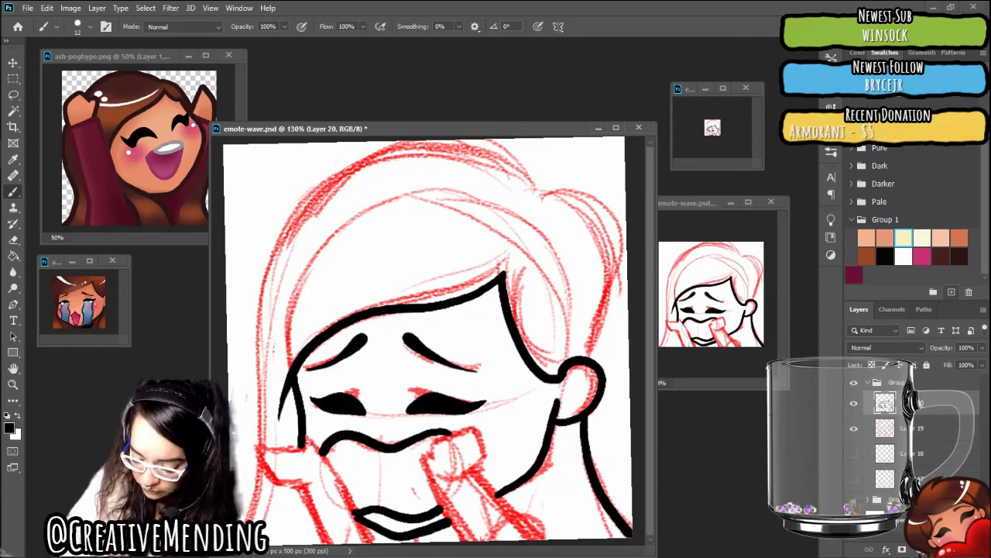
pyautogui.moveTo(581, 387)
pyautogui.mouseDown()
pyautogui.moveTo(592, 241)
pyautogui.moveTo(471, 174)
pyautogui.moveTo(387, 190)
pyautogui.moveTo(375, 217)
pyautogui.moveTo(438, 264)
pyautogui.mouseUp()
pyautogui.scroll(3, 428, 341)
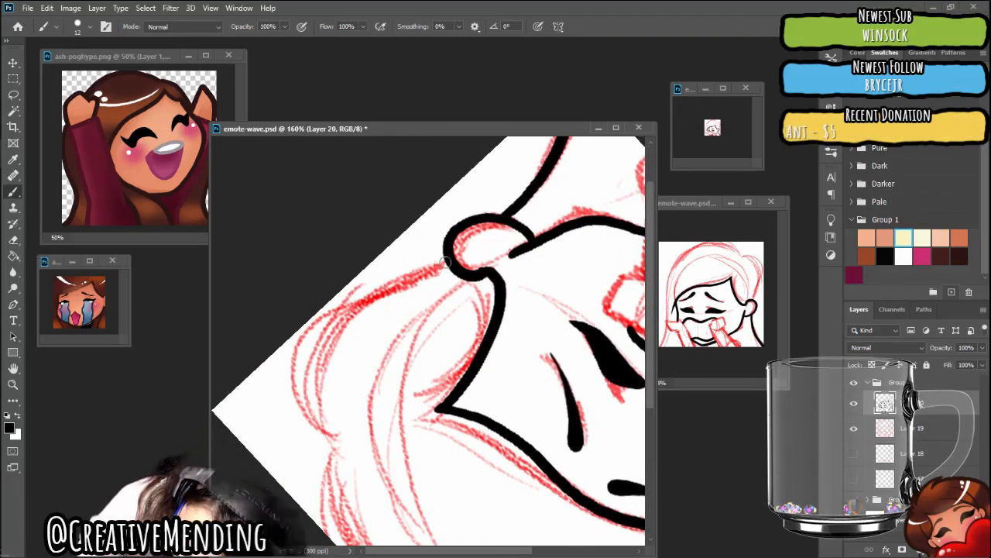
pyautogui.moveTo(397, 280)
pyautogui.mouseDown()
pyautogui.moveTo(304, 345)
pyautogui.moveTo(298, 395)
pyautogui.moveTo(330, 435)
pyautogui.moveTo(287, 327)
pyautogui.moveTo(300, 256)
pyautogui.moveTo(316, 257)
pyautogui.moveTo(365, 217)
pyautogui.mouseUp()
# Ink the top of the head in black, from the notch beside the right-hand hair volume over the crown to the upper left
pyautogui.scroll(-2, 428, 341)
pyautogui.scroll(-2, 428, 341)
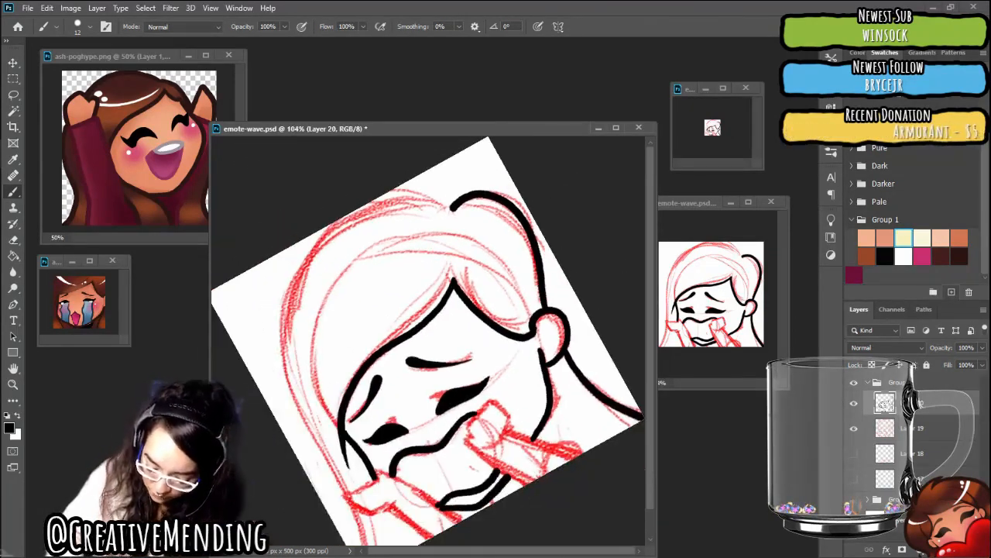
pyautogui.scroll(4, 428, 341)
pyautogui.moveTo(428, 310)
pyautogui.mouseDown()
pyautogui.moveTo(496, 373)
pyautogui.moveTo(493, 385)
pyautogui.mouseUp()
pyautogui.scroll(2, 429, 340)
pyautogui.scroll(4, 428, 341)
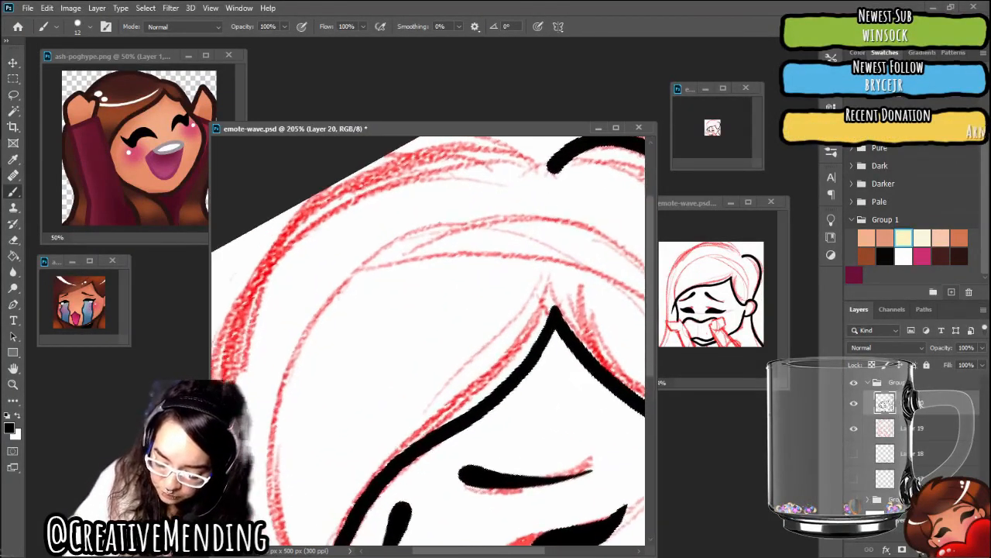
pyautogui.scroll(-2, 429, 341)
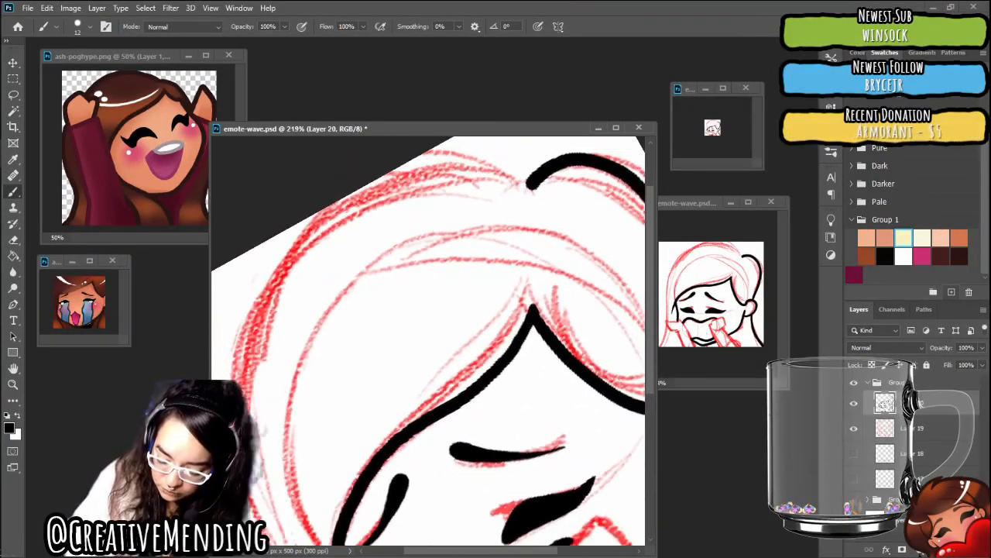
pyautogui.moveTo(532, 310); pyautogui.dragTo(477, 246)
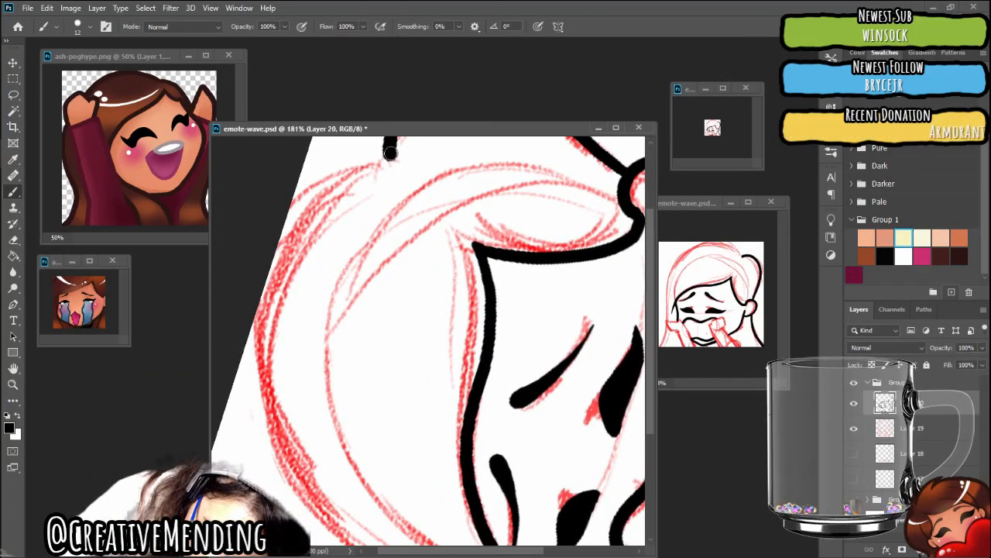
pyautogui.moveTo(390, 153)
pyautogui.mouseDown()
pyautogui.moveTo(304, 221)
pyautogui.moveTo(258, 324)
pyautogui.mouseUp()
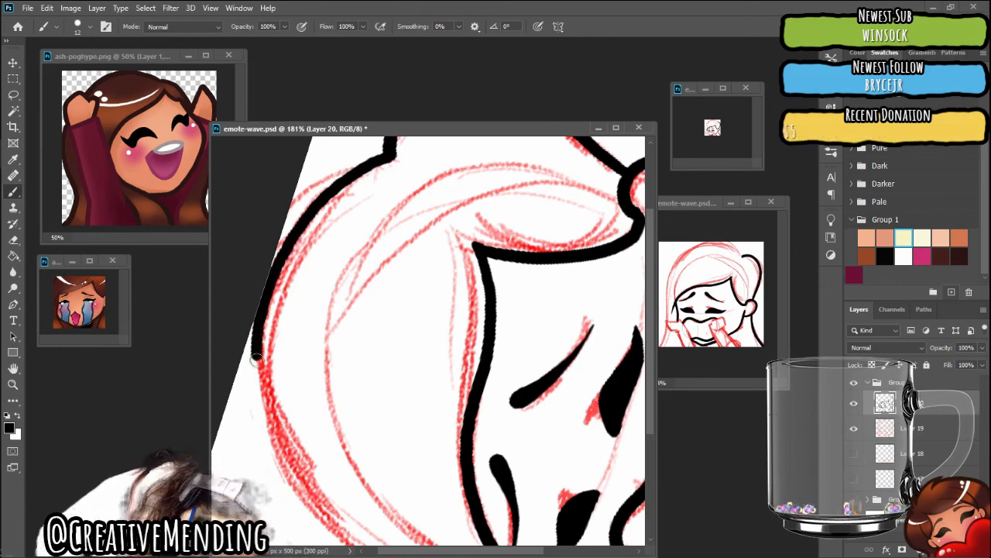
pyautogui.moveTo(277, 455); pyautogui.dragTo(339, 531)
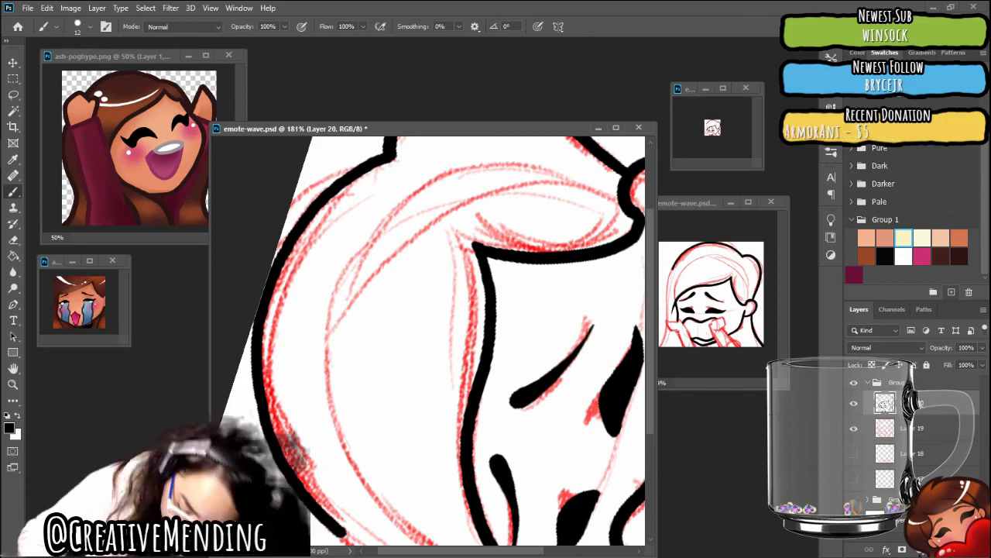
# Thin the lower-left end of the crown outline into a tapered tip
pyautogui.scroll(-2, 347, 326)
pyautogui.moveTo(340, 488)
pyautogui.mouseDown()
pyautogui.moveTo(290, 449)
pyautogui.moveTo(261, 394)
pyautogui.moveTo(258, 334)
pyautogui.mouseUp()
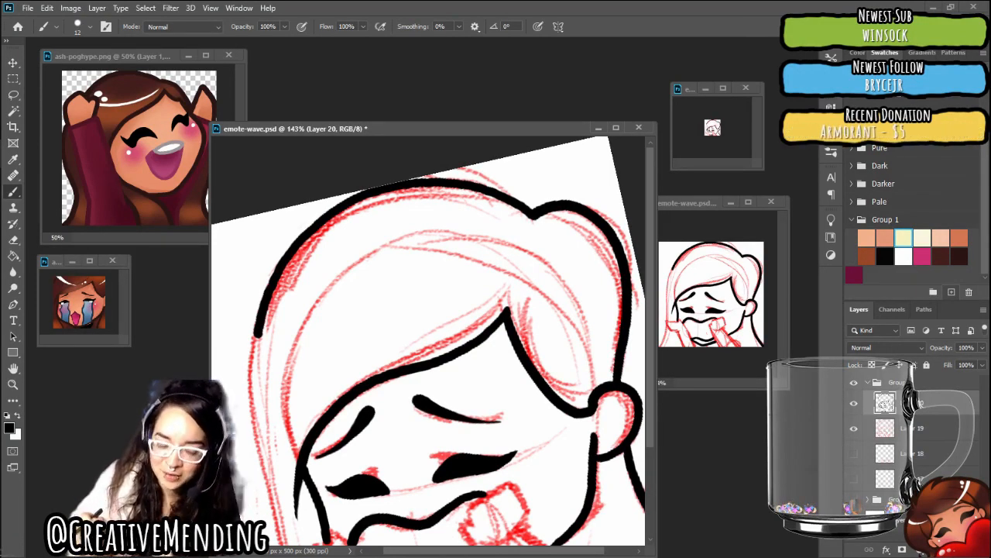
pyautogui.moveTo(434, 372)
pyautogui.mouseDown()
pyautogui.moveTo(453, 292)
pyautogui.moveTo(408, 265)
pyautogui.moveTo(471, 320)
pyautogui.moveTo(480, 373)
pyautogui.moveTo(460, 396)
pyautogui.mouseUp()
pyautogui.scroll(2, 423, 307)
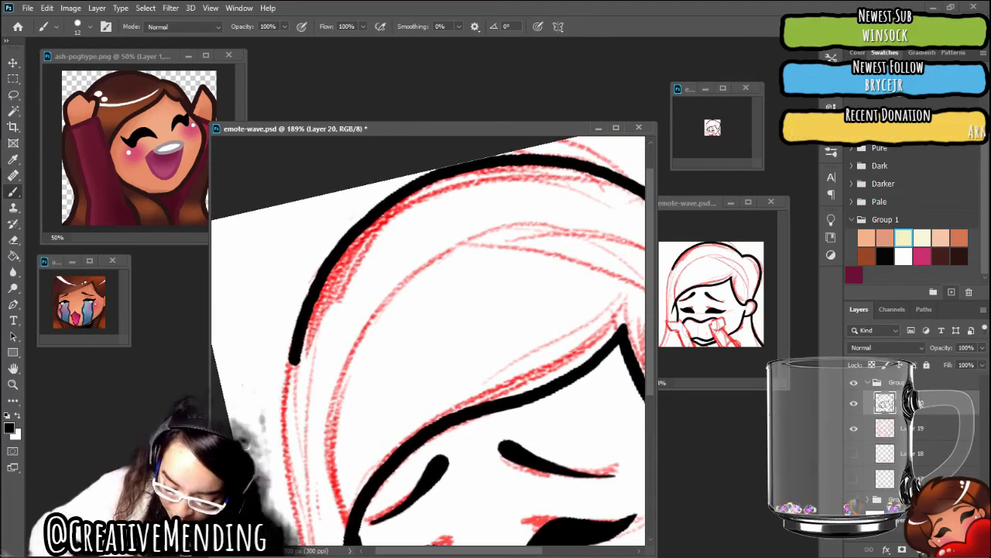
pyautogui.moveTo(302, 375); pyautogui.dragTo(321, 311)
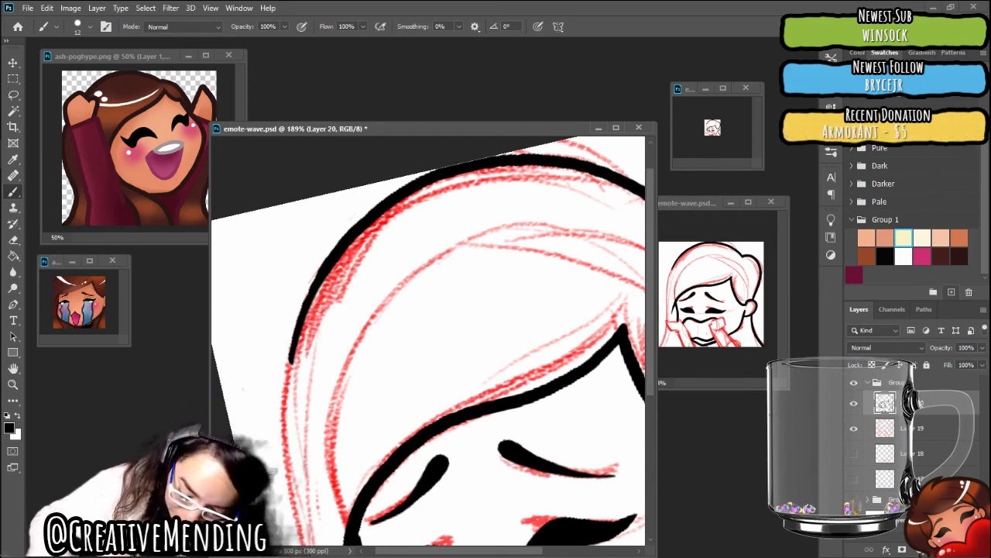
# Ink the left outer hair outline in black, continuing the crown line down the sketch to just above the left fist
pyautogui.scroll(-2, 371, 241)
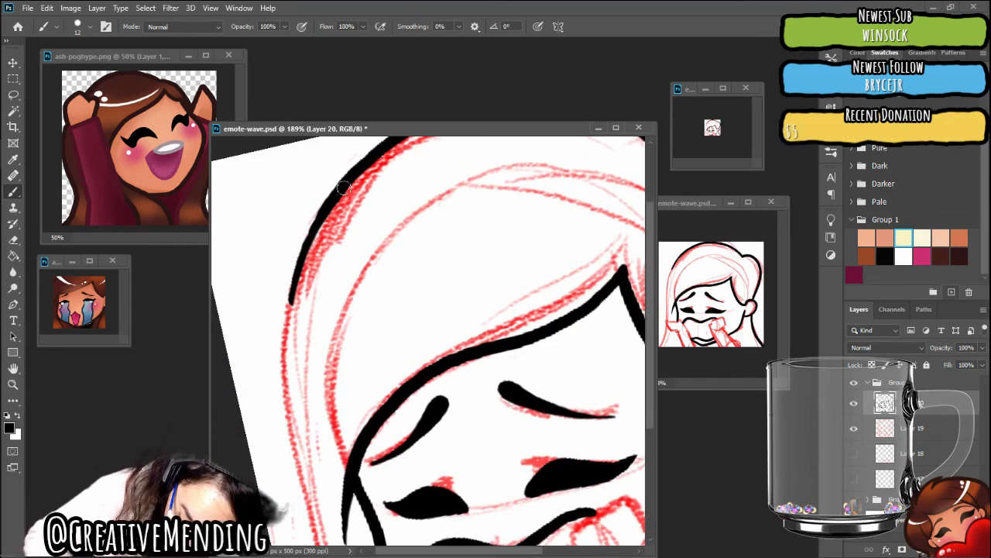
pyautogui.moveTo(309, 233)
pyautogui.mouseDown()
pyautogui.moveTo(280, 331)
pyautogui.moveTo(296, 459)
pyautogui.mouseUp()
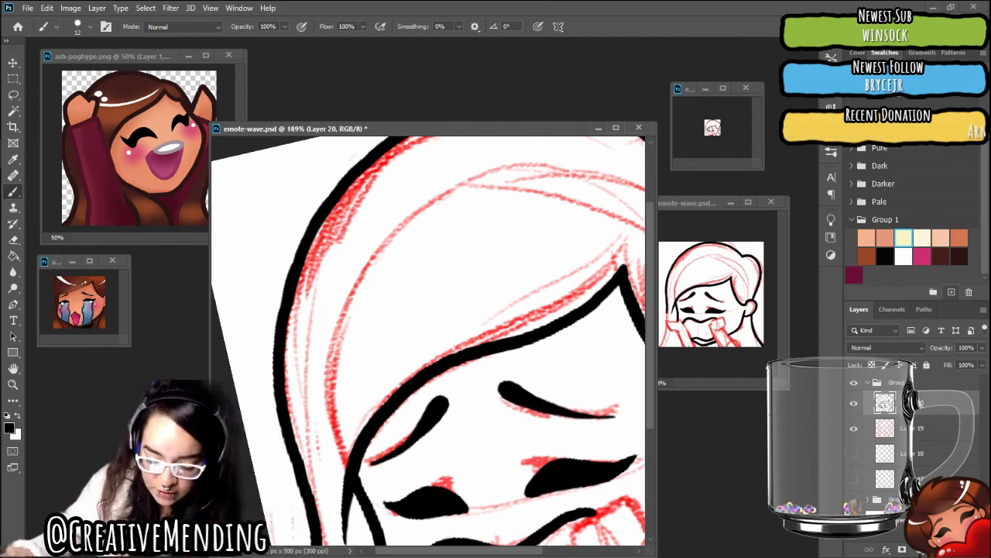
pyautogui.hotkey('ctrl', 'z')
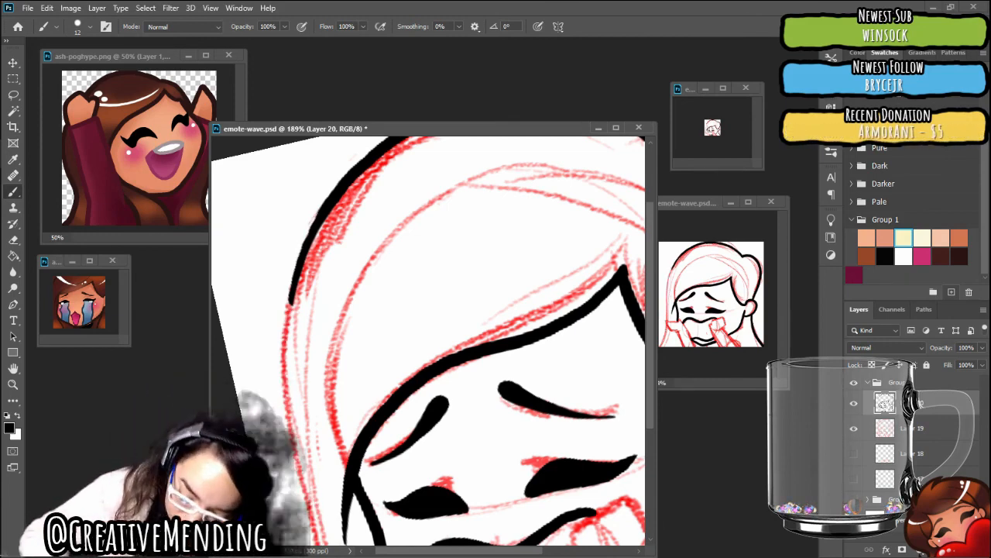
pyautogui.moveTo(318, 222); pyautogui.dragTo(292, 285)
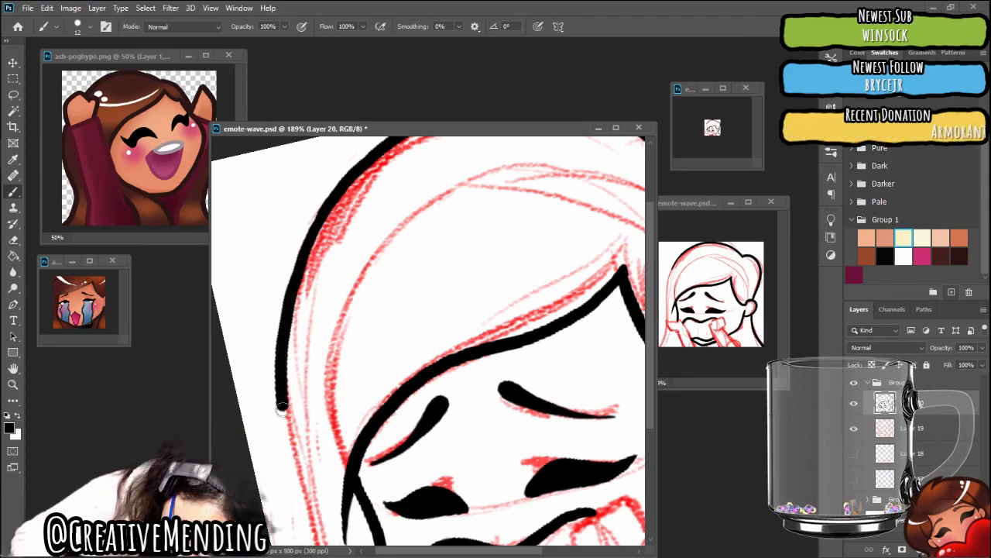
pyautogui.moveTo(287, 437); pyautogui.dragTo(314, 534)
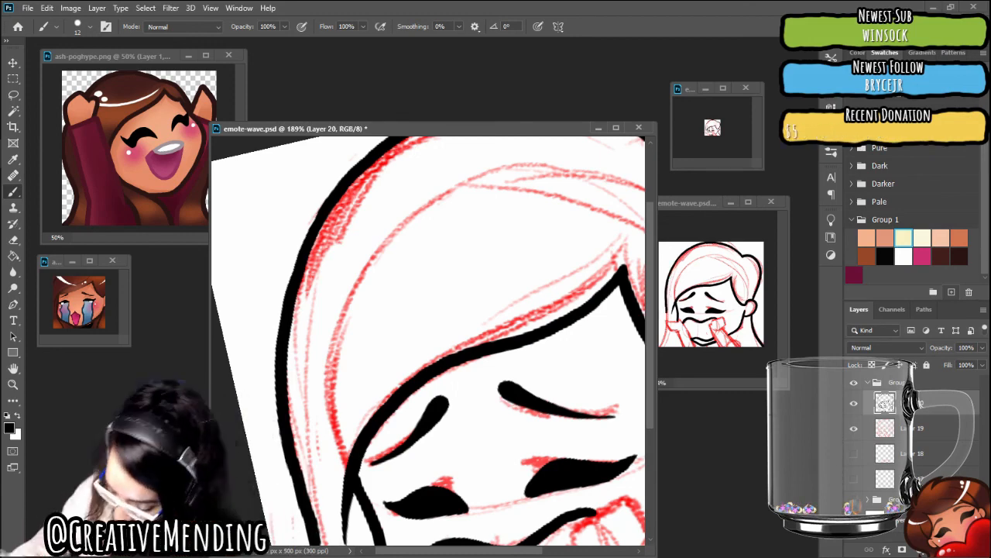
# Ink the inner edge of the left hand and arm in black, from the cheek line past the mouth corners to the canvas edge
pyautogui.scroll(-5, 428, 341)
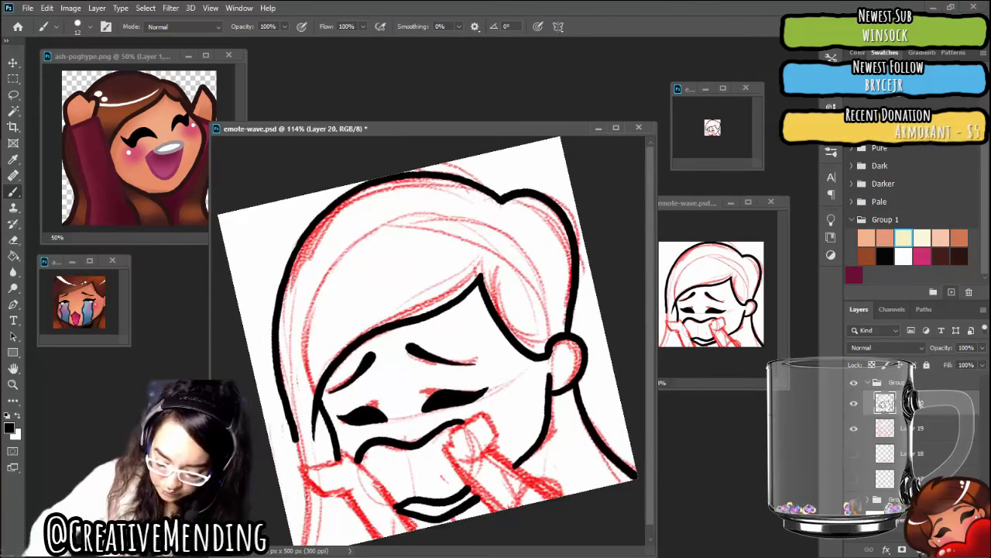
pyautogui.scroll(5, 464, 380)
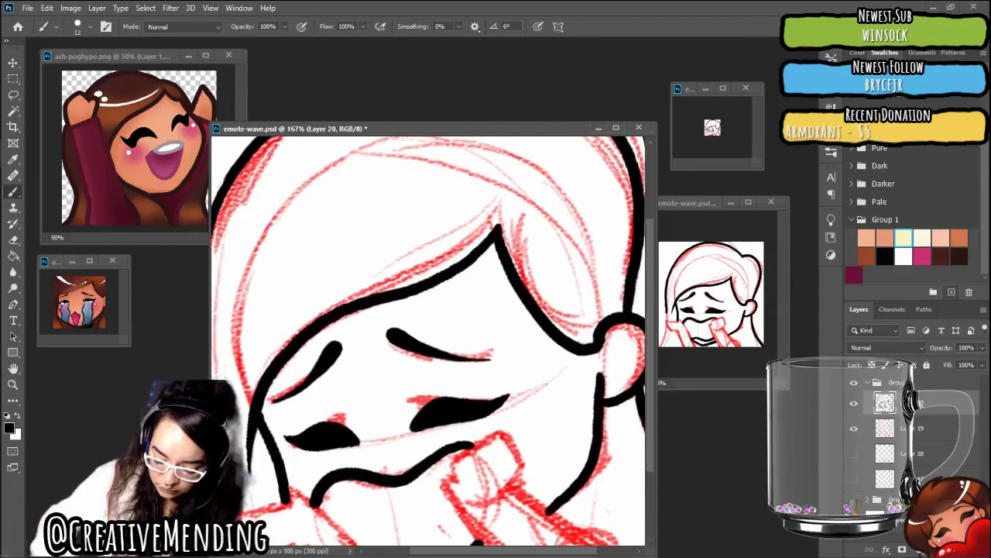
pyautogui.moveTo(464, 434)
pyautogui.mouseDown()
pyautogui.moveTo(498, 386)
pyautogui.moveTo(500, 335)
pyautogui.mouseUp()
pyautogui.scroll(4, 434, 357)
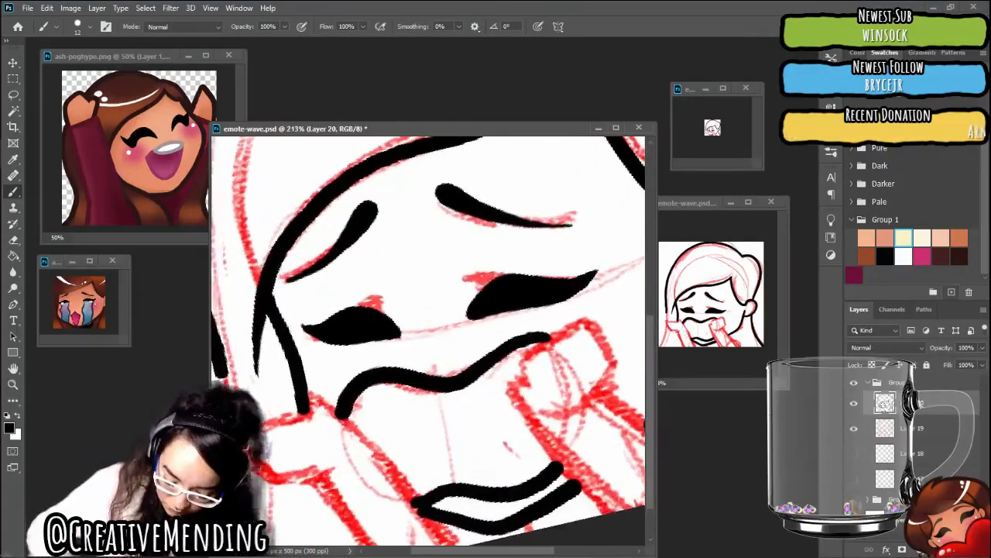
pyautogui.moveTo(426, 372); pyautogui.dragTo(471, 337)
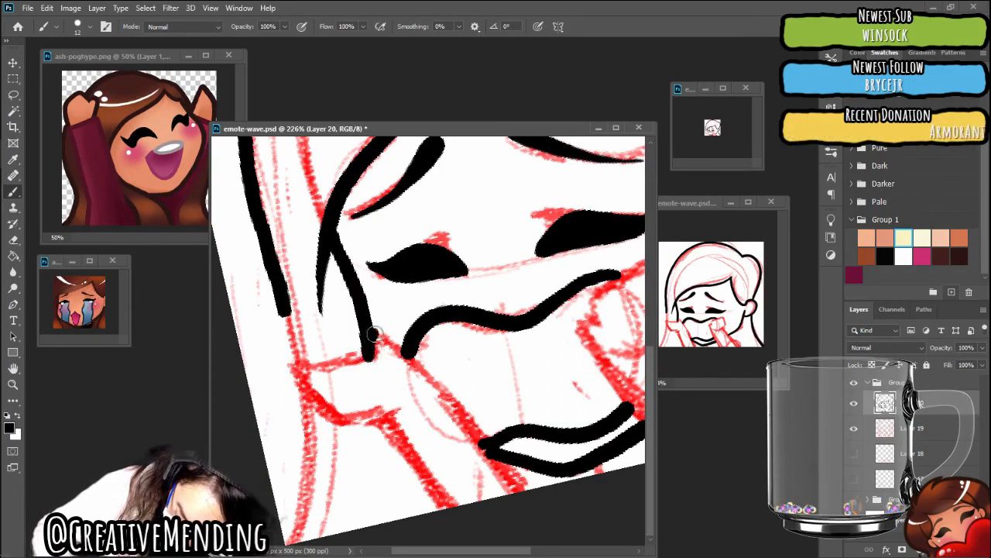
pyautogui.moveTo(372, 334); pyautogui.dragTo(453, 403)
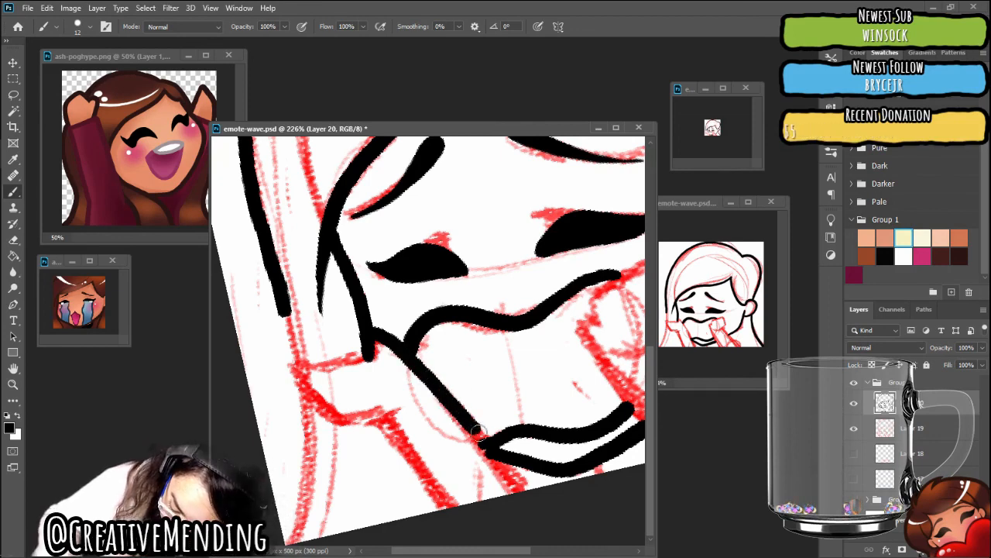
pyautogui.moveTo(511, 474); pyautogui.dragTo(530, 495)
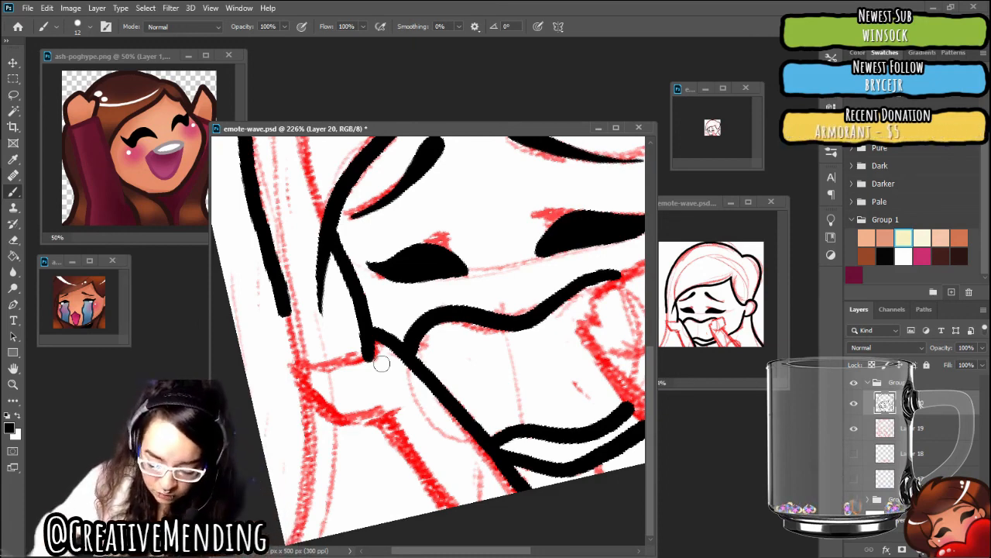
# Ink the top edge of the left fist in black, from its outer corner to the end of the cheek line
pyautogui.scroll(-3, 428, 341)
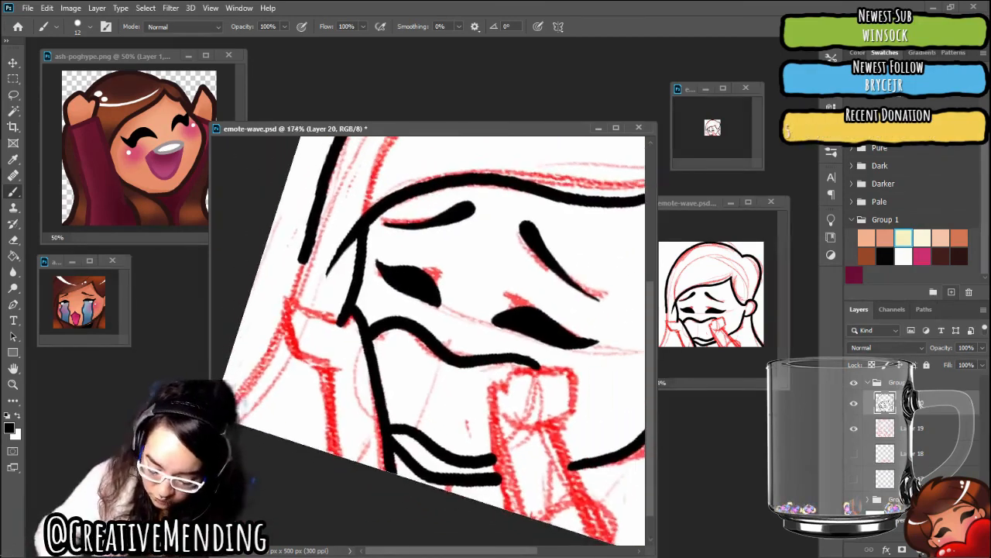
pyautogui.scroll(2, 428, 341)
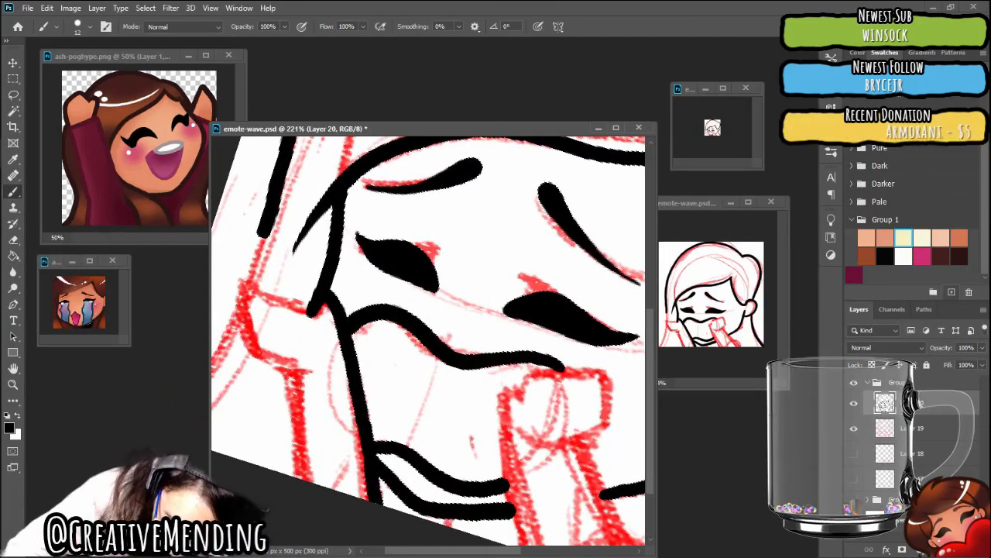
pyautogui.click(247, 281)
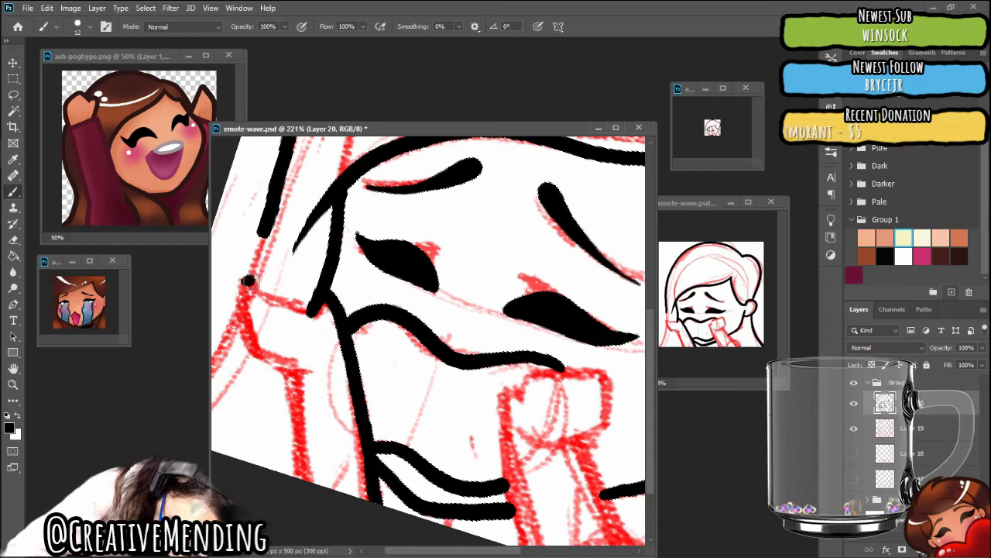
pyautogui.moveTo(248, 280); pyautogui.dragTo(265, 290)
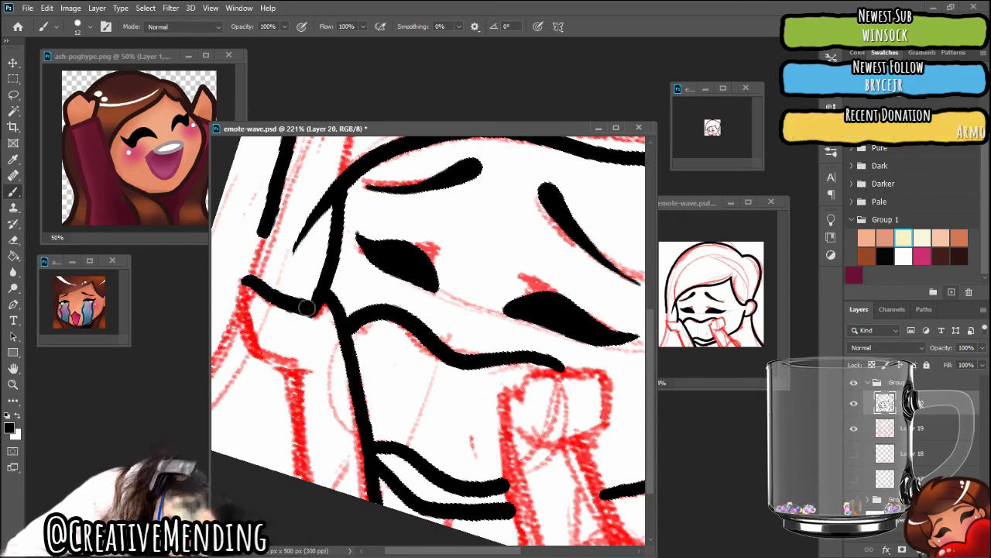
# Ink the outer edge of the left fist and forearm in black, from the fist's outer corner to the canvas edge
pyautogui.moveTo(245, 274)
pyautogui.mouseDown()
pyautogui.moveTo(235, 304)
pyautogui.moveTo(251, 340)
pyautogui.moveTo(288, 375)
pyautogui.mouseUp()
pyautogui.moveTo(299, 414); pyautogui.dragTo(307, 543)
pyautogui.scroll(-5, 333, 434)
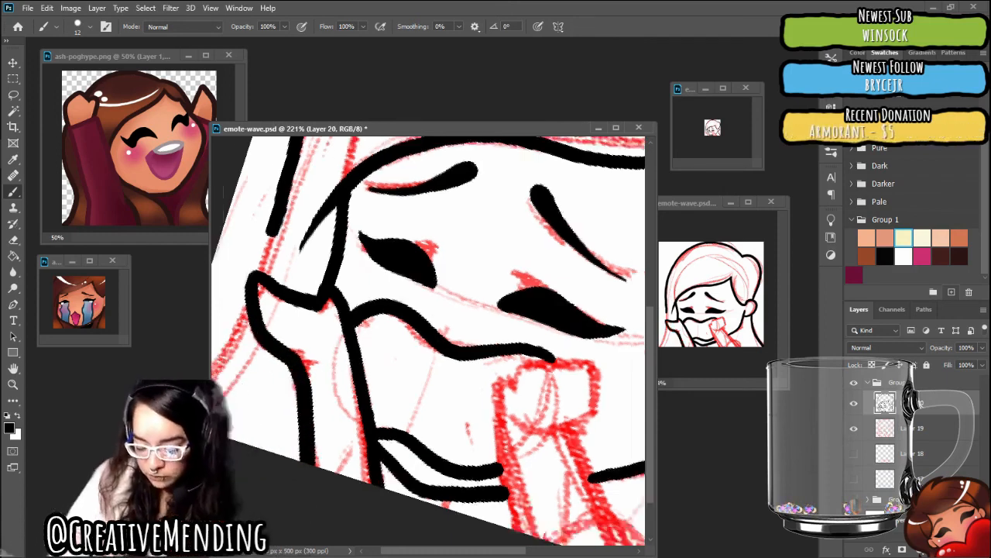
pyautogui.scroll(3, 465, 393)
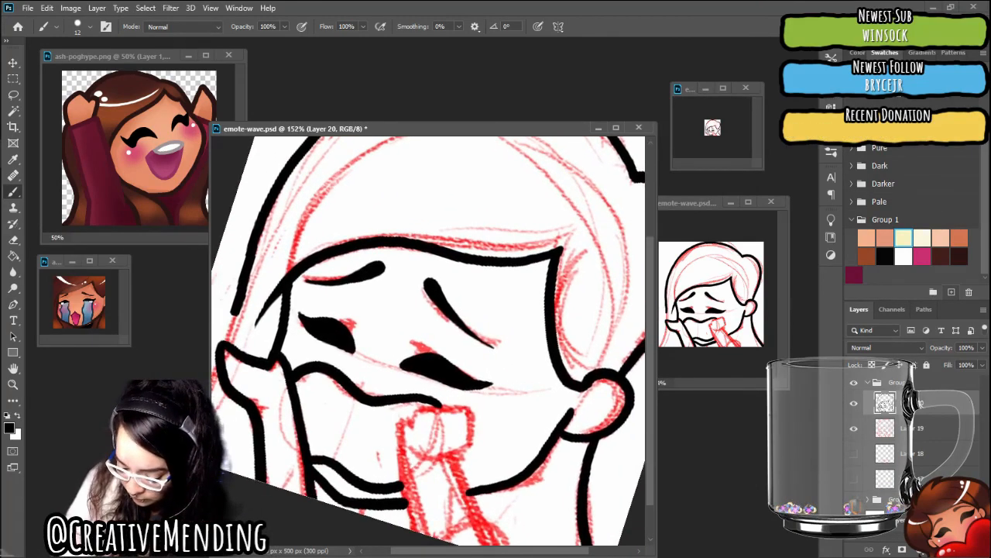
pyautogui.scroll(2, 473, 313)
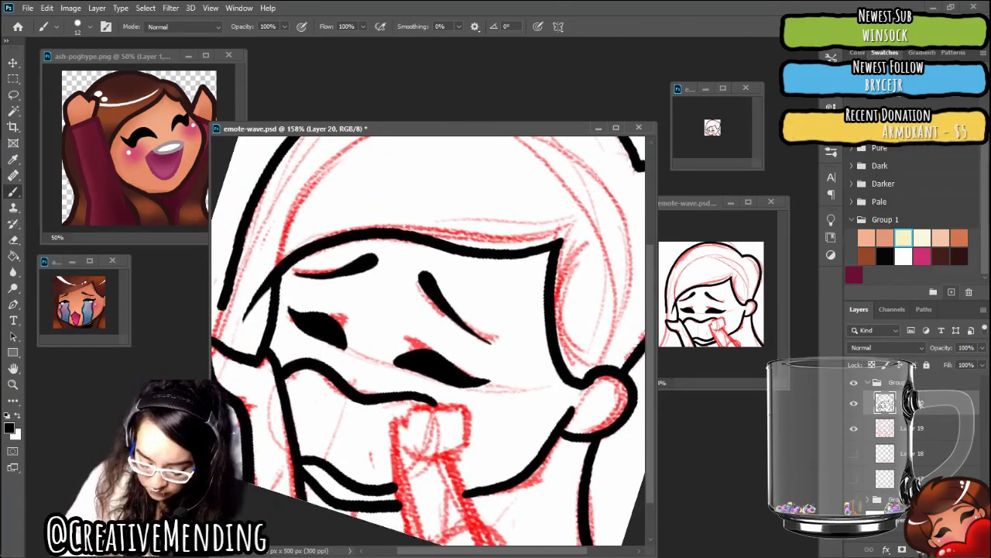
# Close the left fist with a black wrist line and extend the left outer hair outline past the fist to the canvas edge
pyautogui.moveTo(608, 403); pyautogui.dragTo(620, 345)
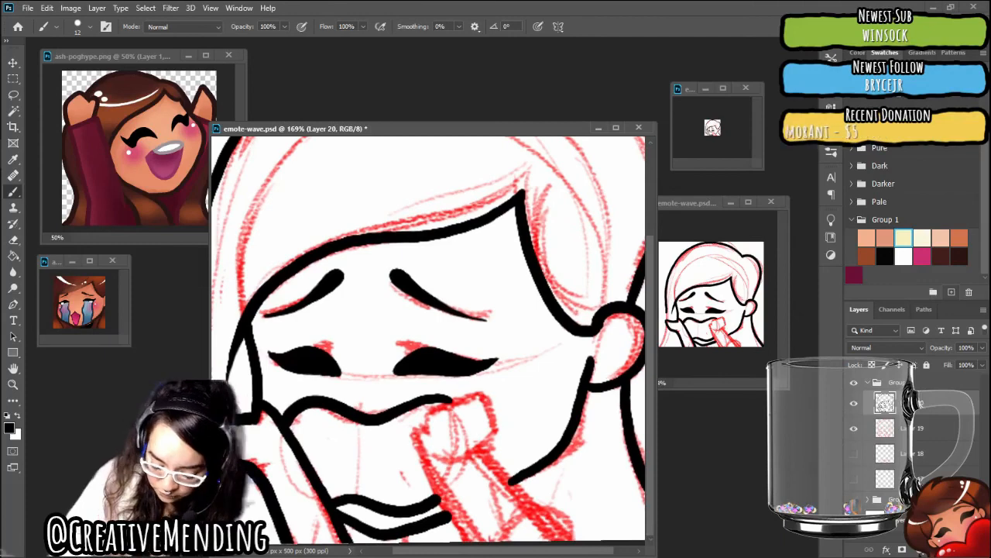
pyautogui.scroll(-2, 430, 341)
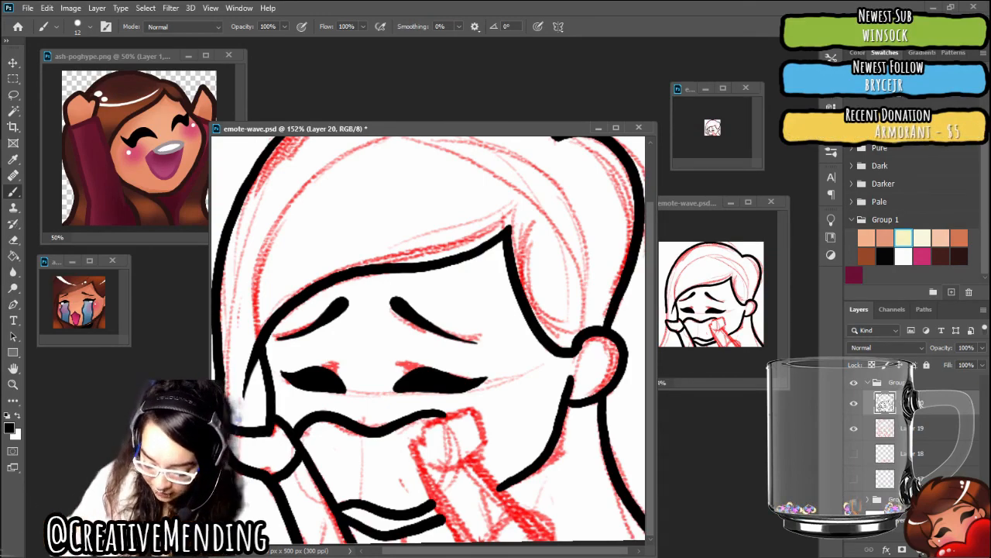
pyautogui.scroll(3, 459, 371)
pyautogui.moveTo(458, 371); pyautogui.dragTo(540, 309)
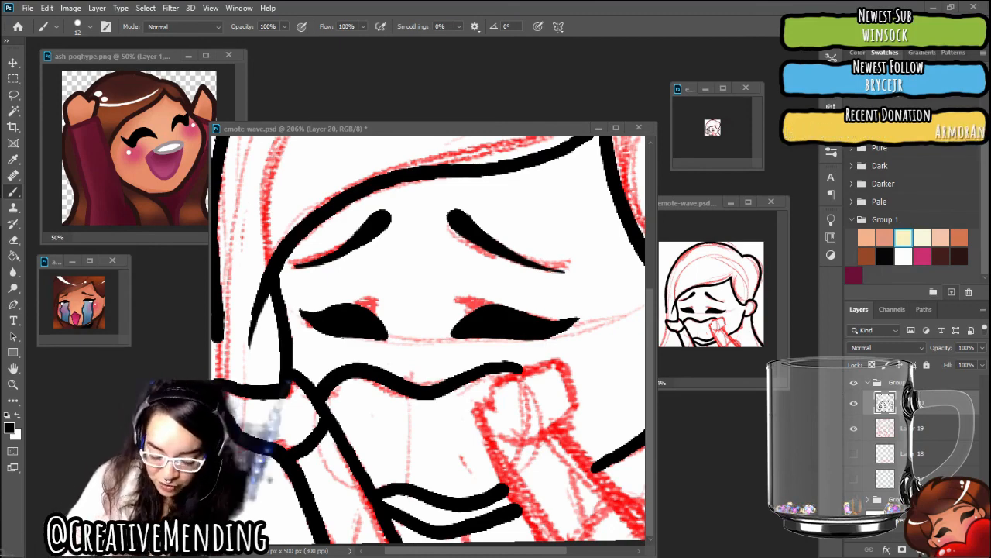
pyautogui.hscroll(-2, 429, 341)
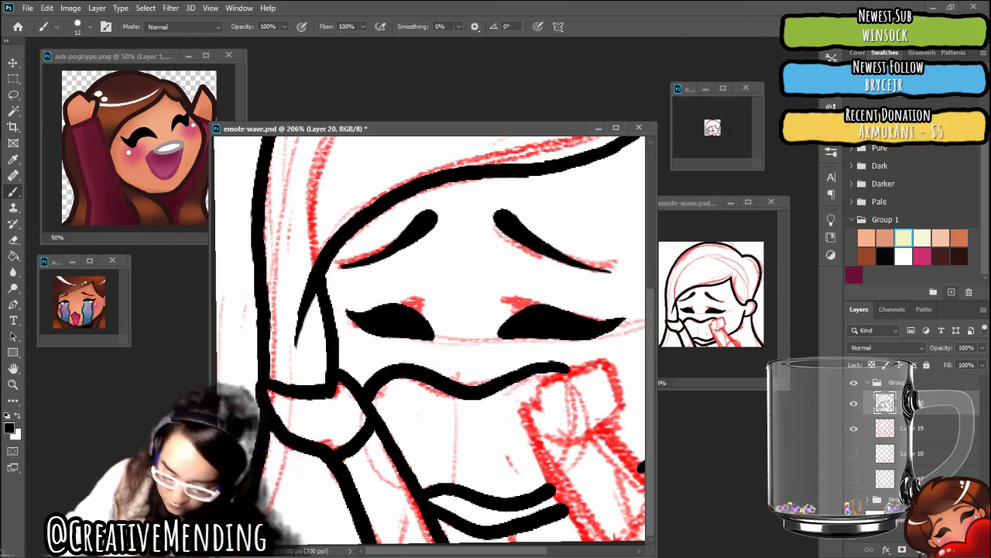
pyautogui.scroll(-3, 429, 341)
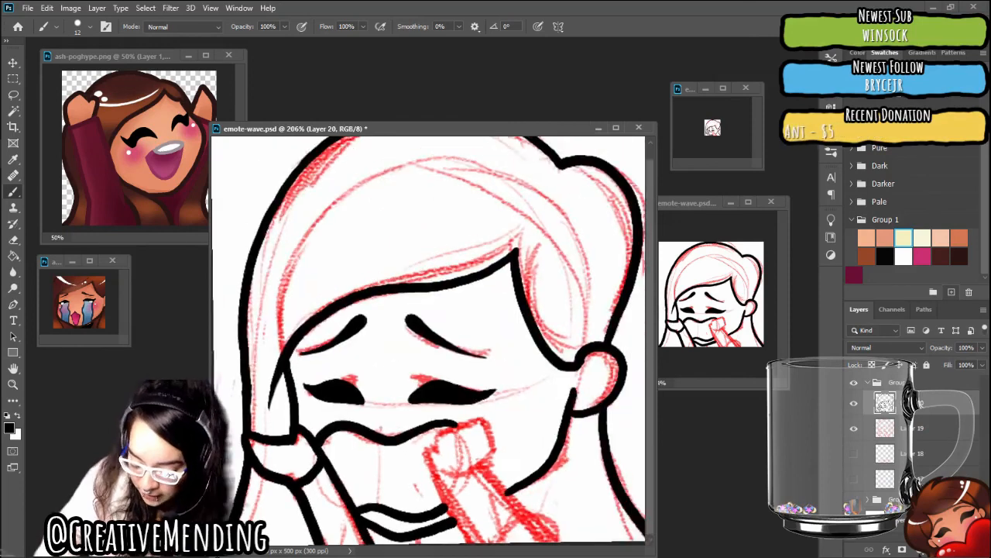
pyautogui.scroll(3, 573, 465)
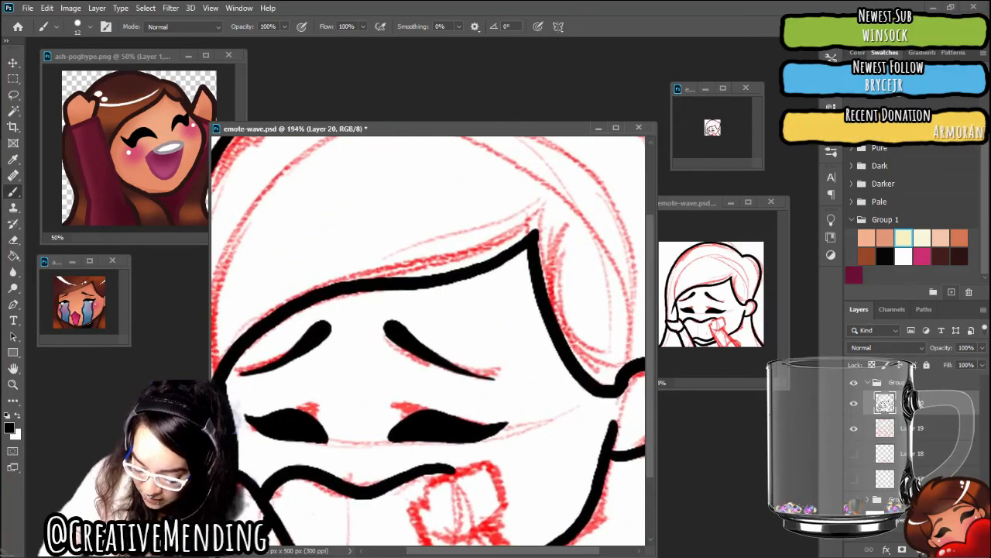
pyautogui.moveTo(465, 341); pyautogui.dragTo(482, 340)
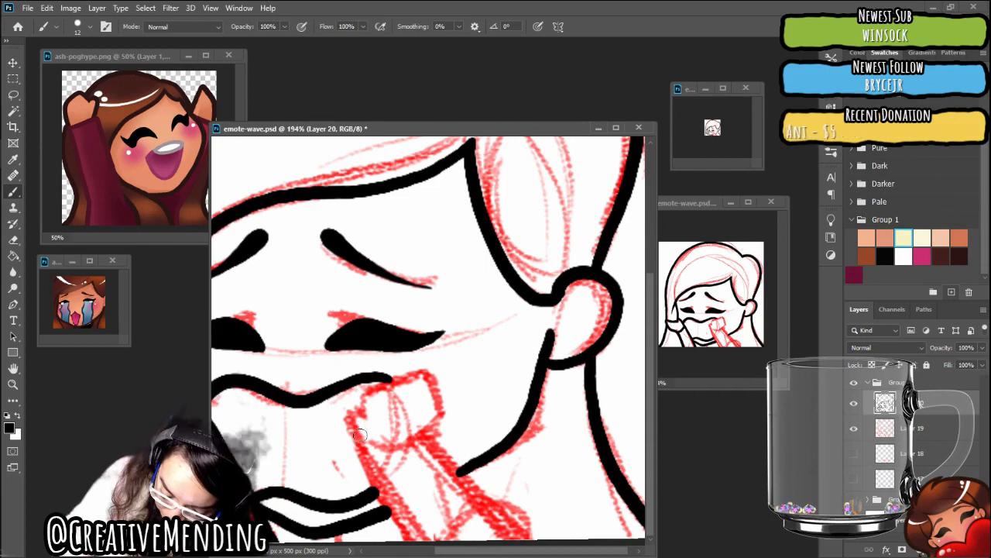
pyautogui.moveTo(358, 413)
pyautogui.mouseDown()
pyautogui.moveTo(377, 389)
pyautogui.moveTo(418, 374)
pyautogui.moveTo(435, 381)
pyautogui.moveTo(446, 409)
pyautogui.moveTo(431, 423)
pyautogui.mouseUp()
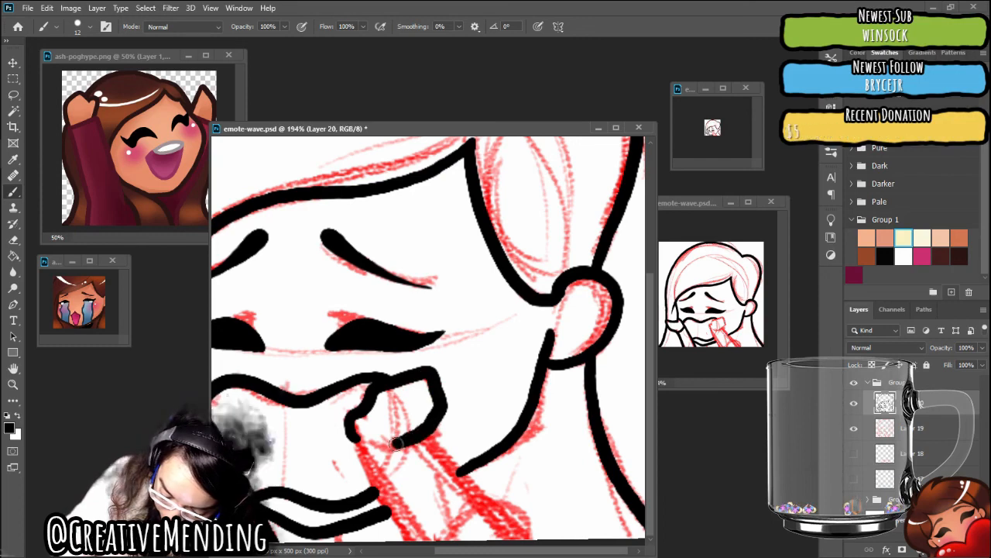
pyautogui.moveTo(355, 435); pyautogui.dragTo(361, 429)
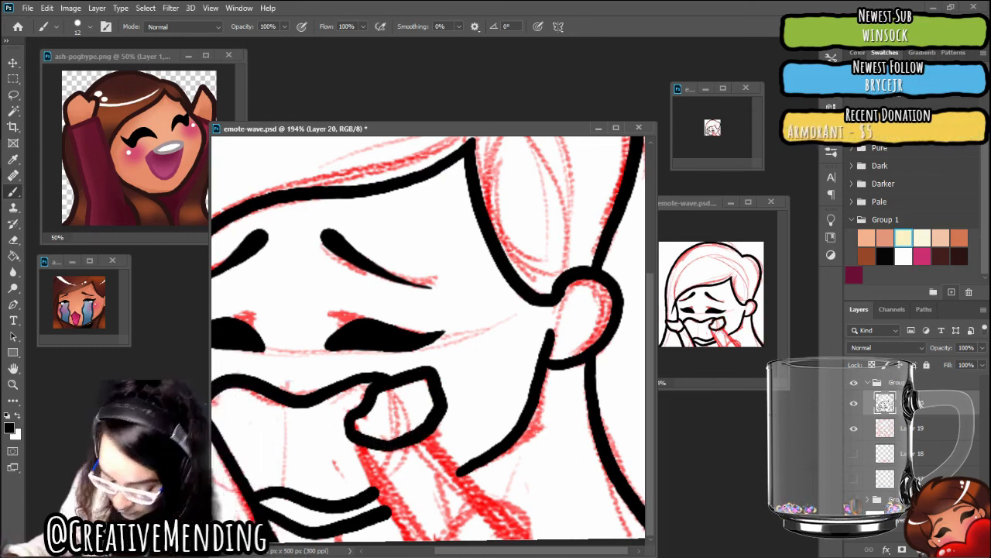
pyautogui.hotkey('ctrl', 'z')
pyautogui.hotkey('ctrl', 'z')
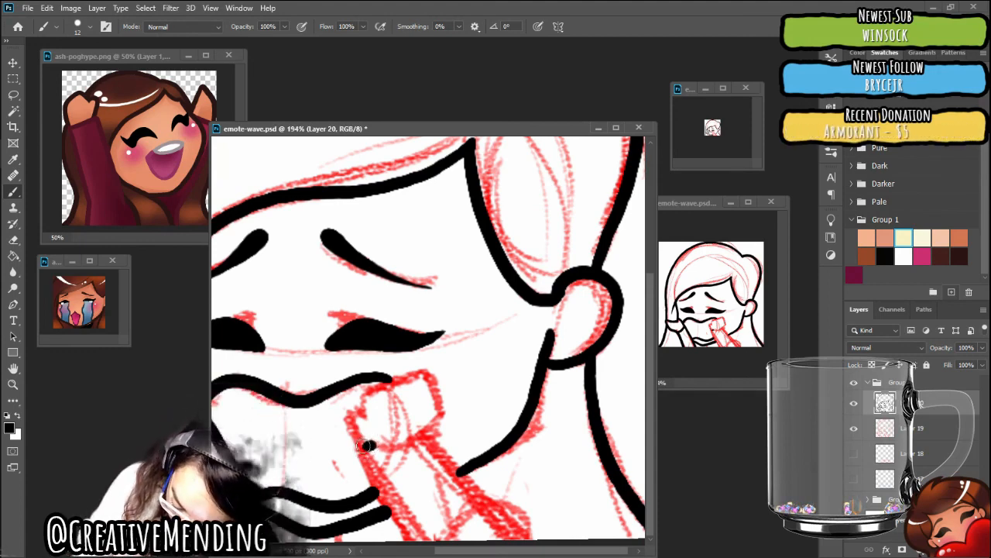
pyautogui.moveTo(366, 446)
pyautogui.mouseDown()
pyautogui.moveTo(346, 424)
pyautogui.moveTo(352, 410)
pyautogui.mouseUp()
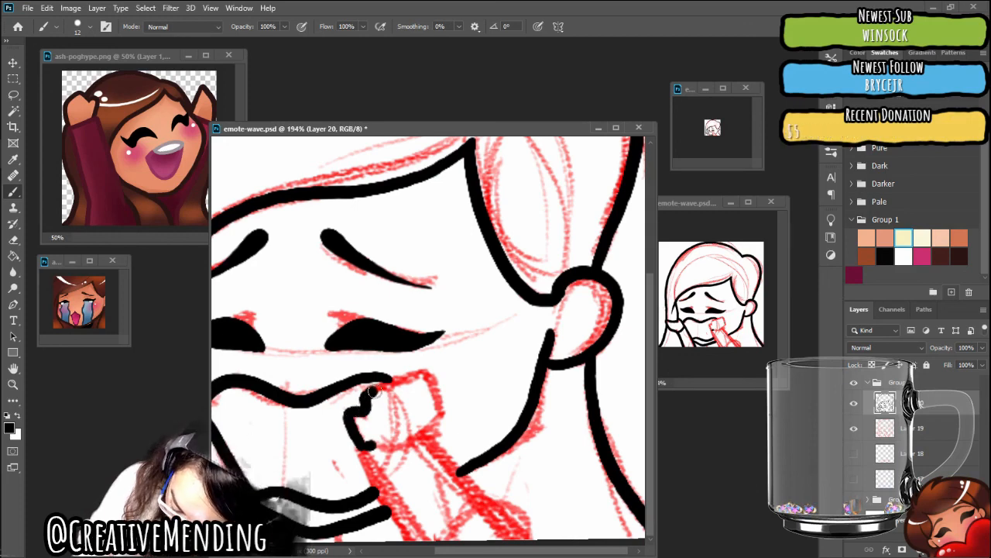
pyautogui.moveTo(431, 375)
pyautogui.mouseDown()
pyautogui.moveTo(438, 420)
pyautogui.moveTo(414, 440)
pyautogui.mouseUp()
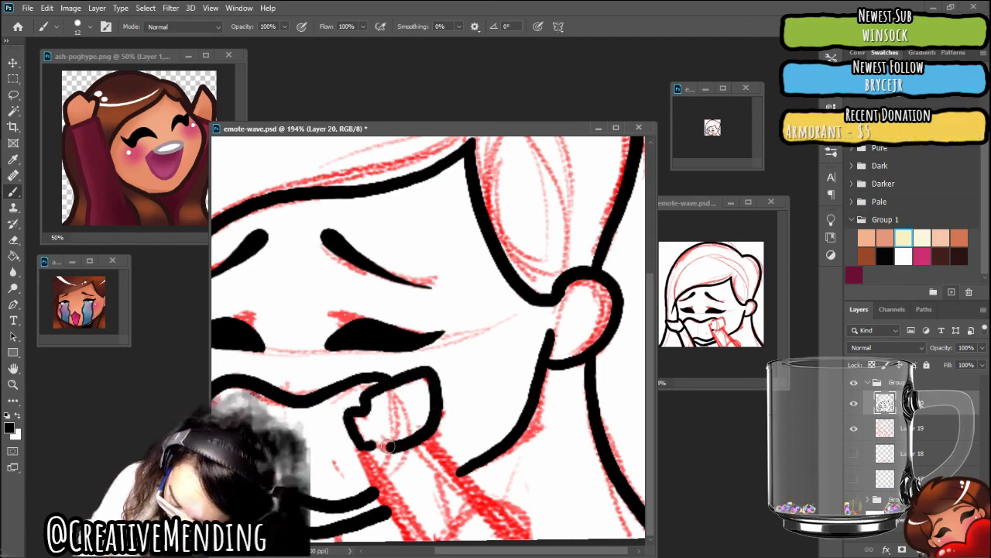
pyautogui.hotkey('ctrl', 'z')
pyautogui.hotkey('ctrl', 'z')
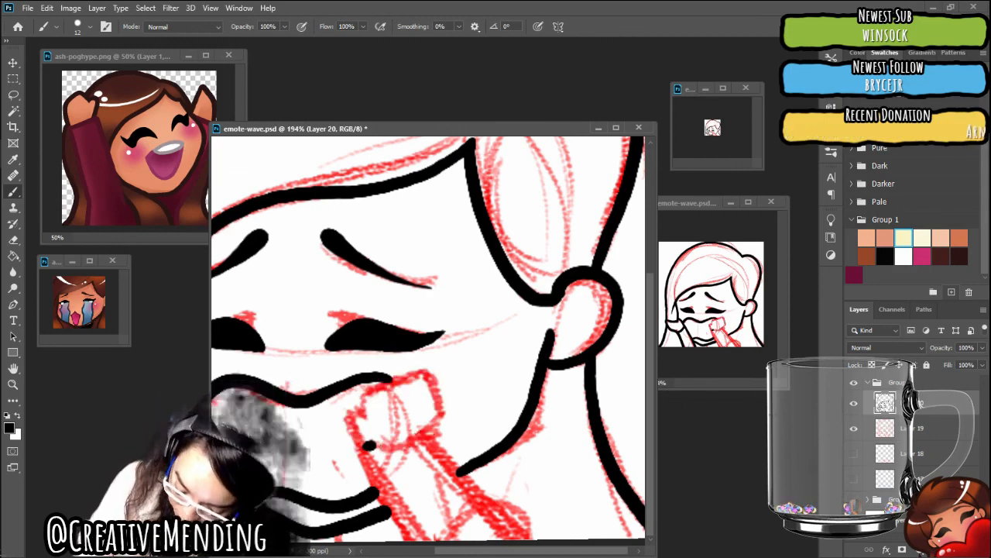
# Ink the closed outline of the right fist in black and both edges of its forearm down to the canvas edge
pyautogui.moveTo(361, 412)
pyautogui.mouseDown()
pyautogui.moveTo(352, 406)
pyautogui.moveTo(346, 418)
pyautogui.moveTo(367, 445)
pyautogui.mouseUp()
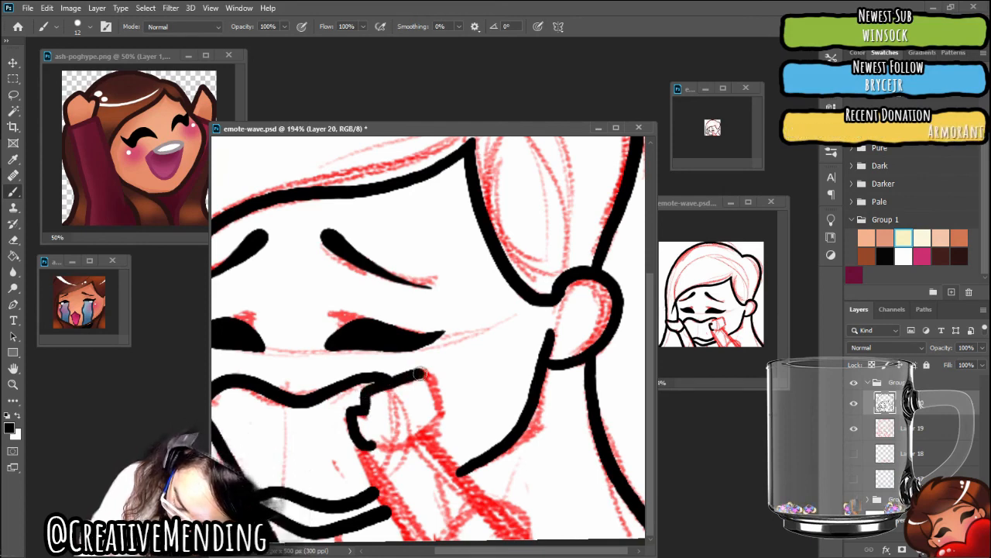
pyautogui.moveTo(424, 373)
pyautogui.mouseDown()
pyautogui.moveTo(445, 401)
pyautogui.moveTo(440, 418)
pyautogui.moveTo(404, 445)
pyautogui.mouseUp()
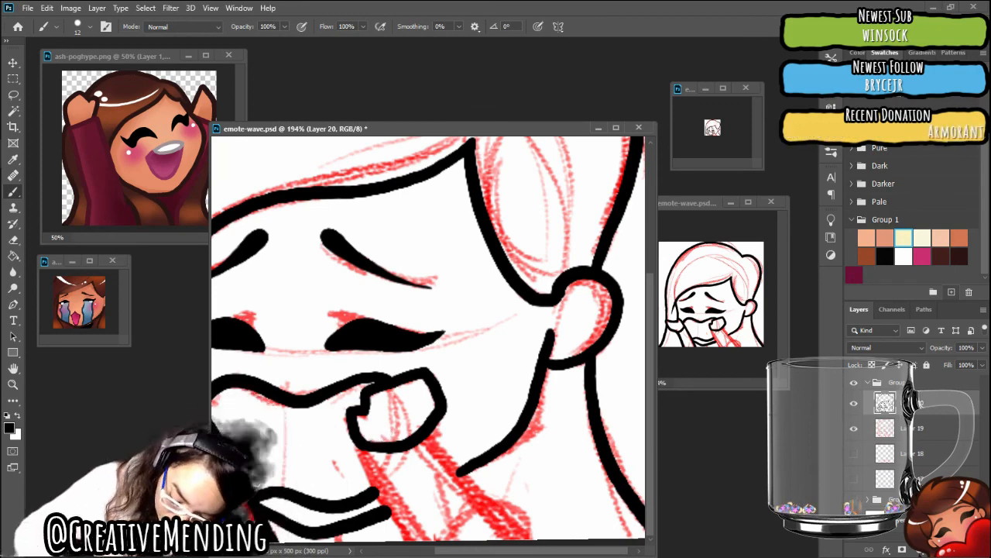
pyautogui.moveTo(354, 434); pyautogui.dragTo(380, 489)
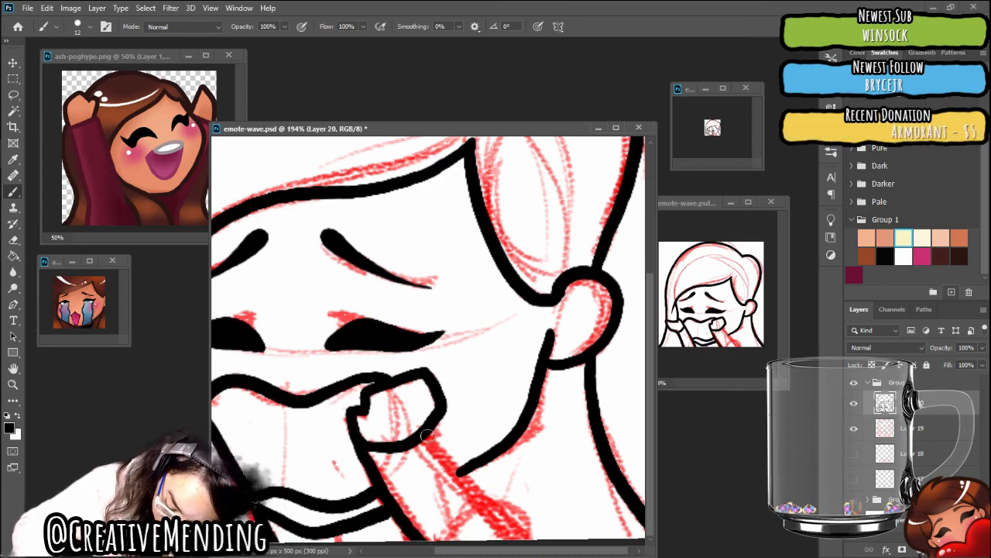
pyautogui.moveTo(421, 433); pyautogui.dragTo(488, 504)
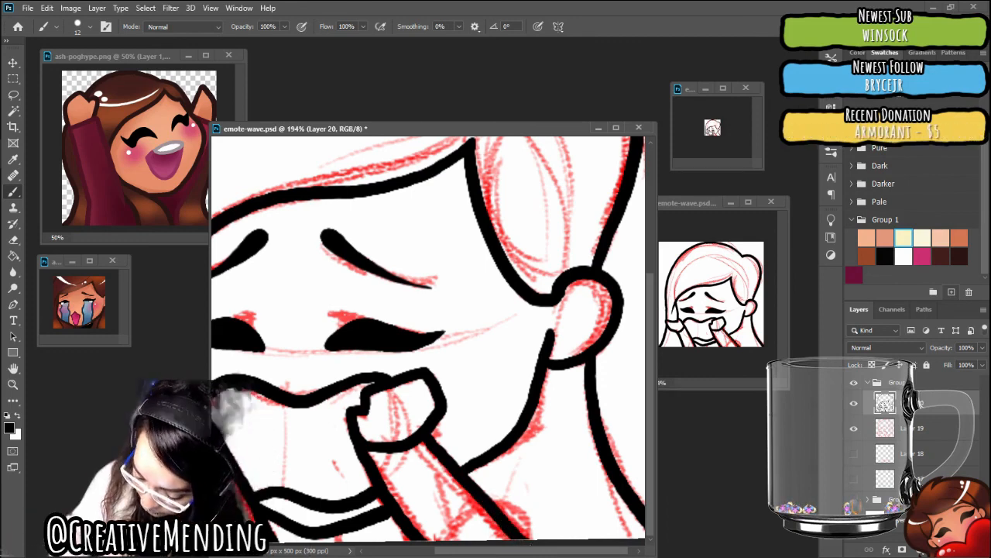
# Hide the red sketch on Layer 19 so only the black line art shows, and save the emote file
pyautogui.scroll(-5, 543, 514)
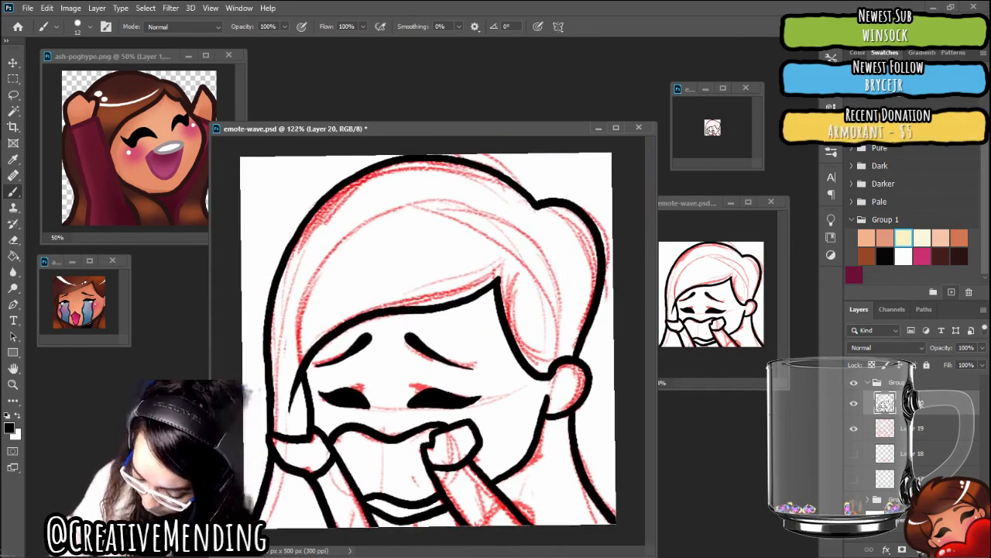
pyautogui.click(854, 430)
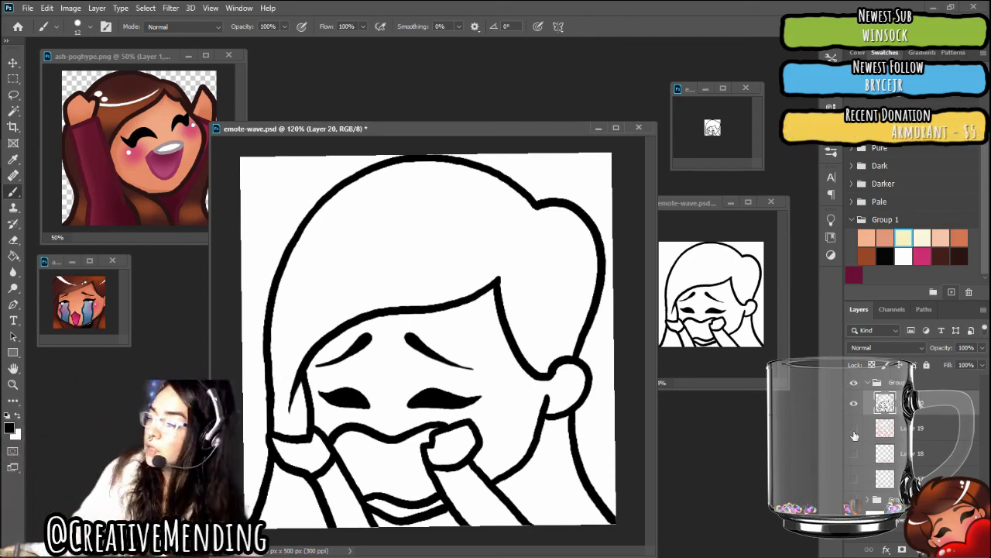
pyautogui.hotkey('ctrl', 's')
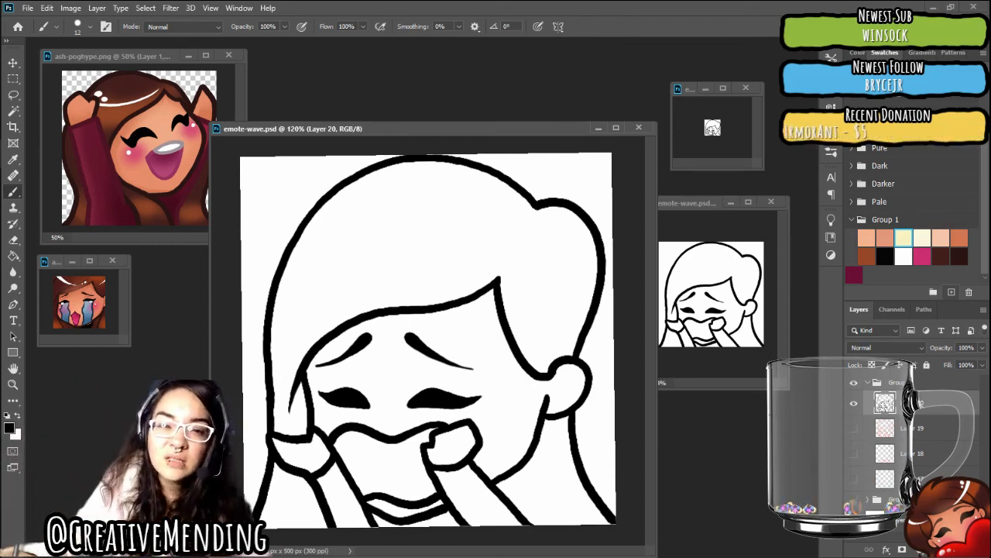